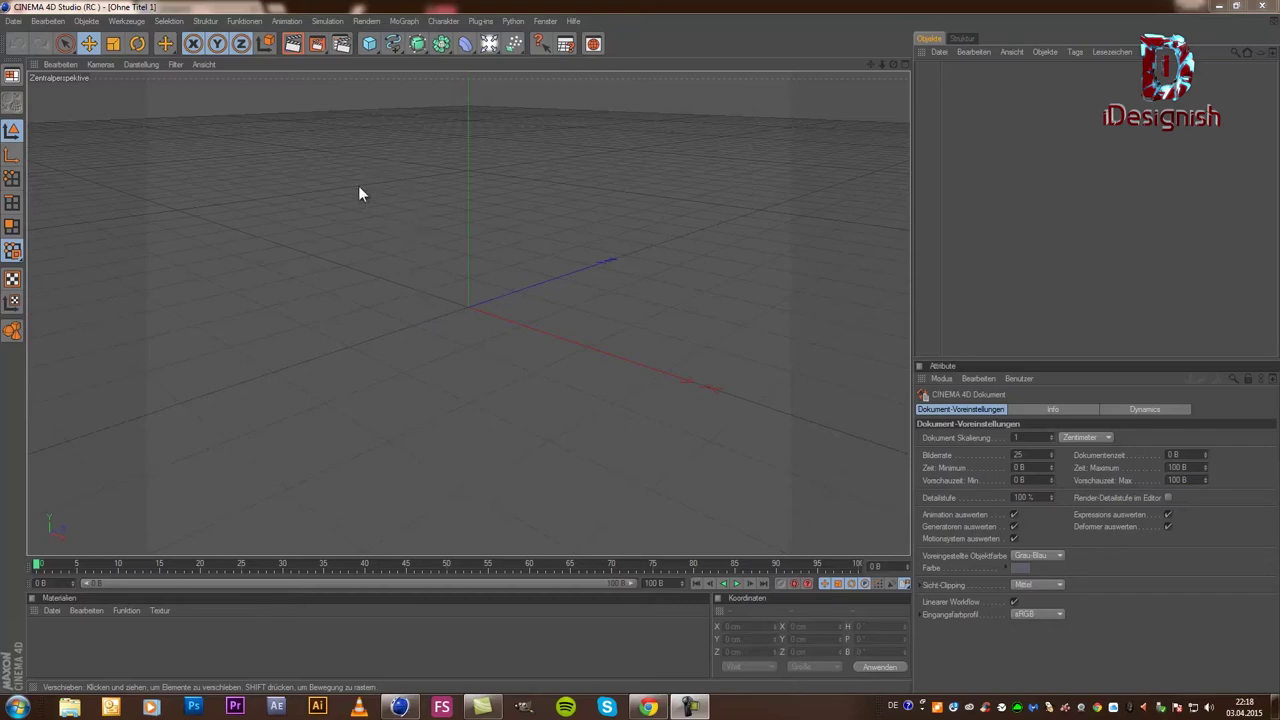
# Step: Add a Kugel sphere of 100 cm radius and raise its segments from 24 to 100
pyautogui.click(370, 44)
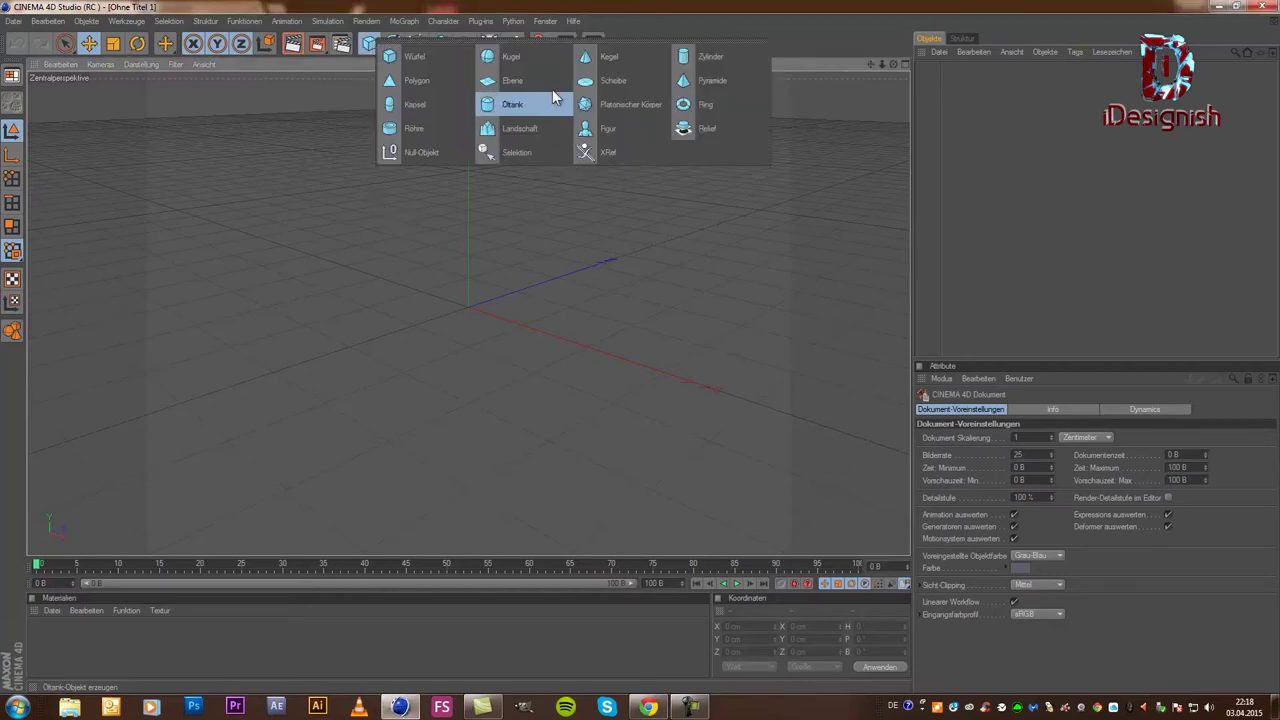
pyautogui.click(511, 52)
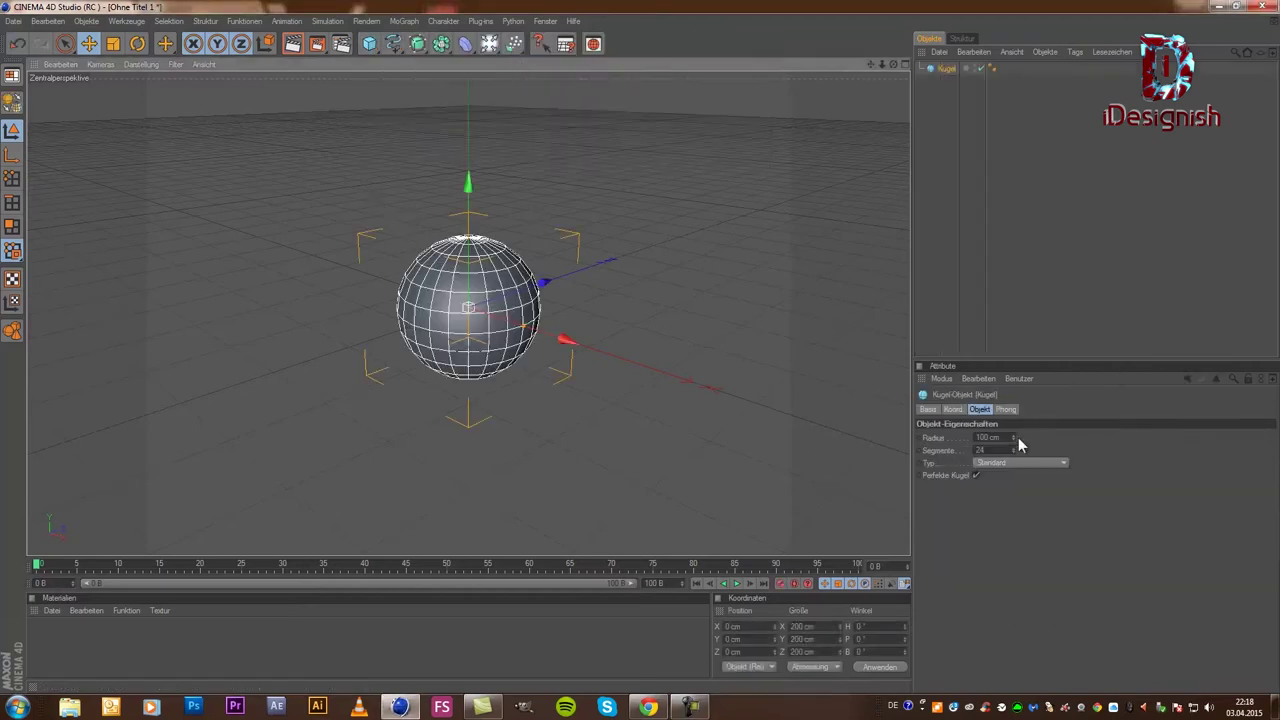
pyautogui.doubleClick(990, 450)
pyautogui.write('100')
pyautogui.press('Return')
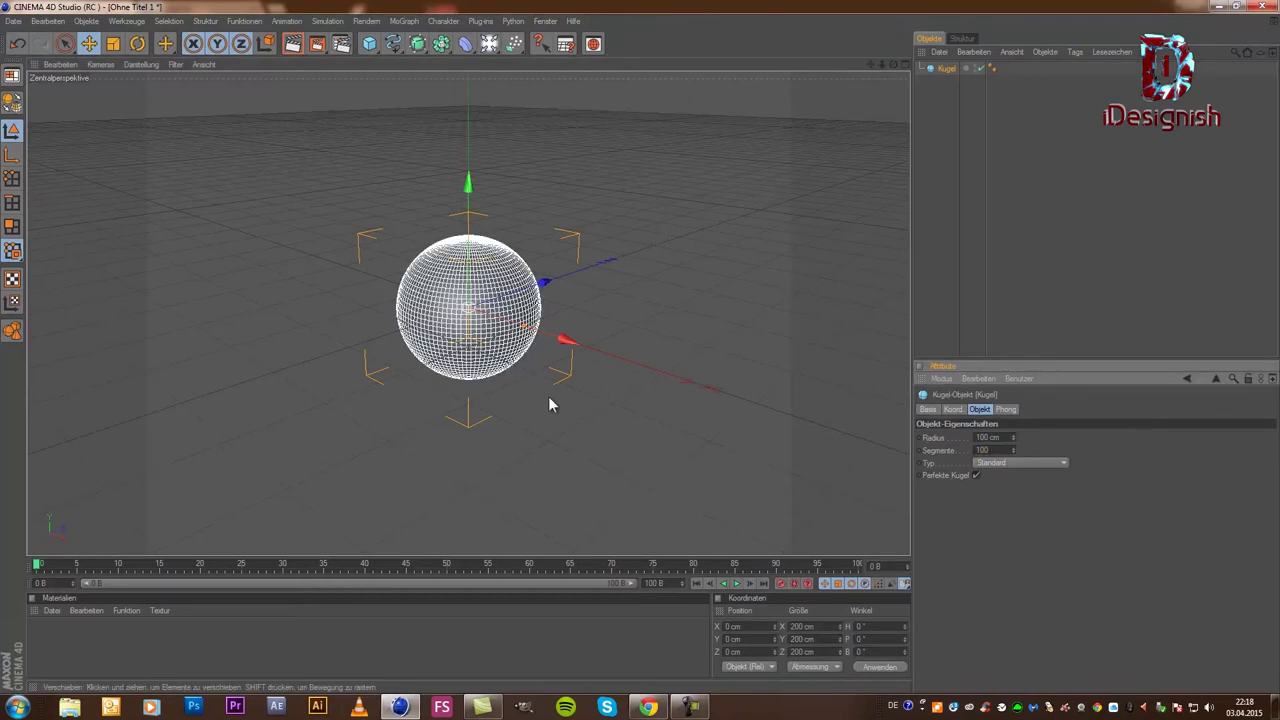
pyautogui.scroll(3, 530, 348)
pyautogui.scroll(1, 530, 348)
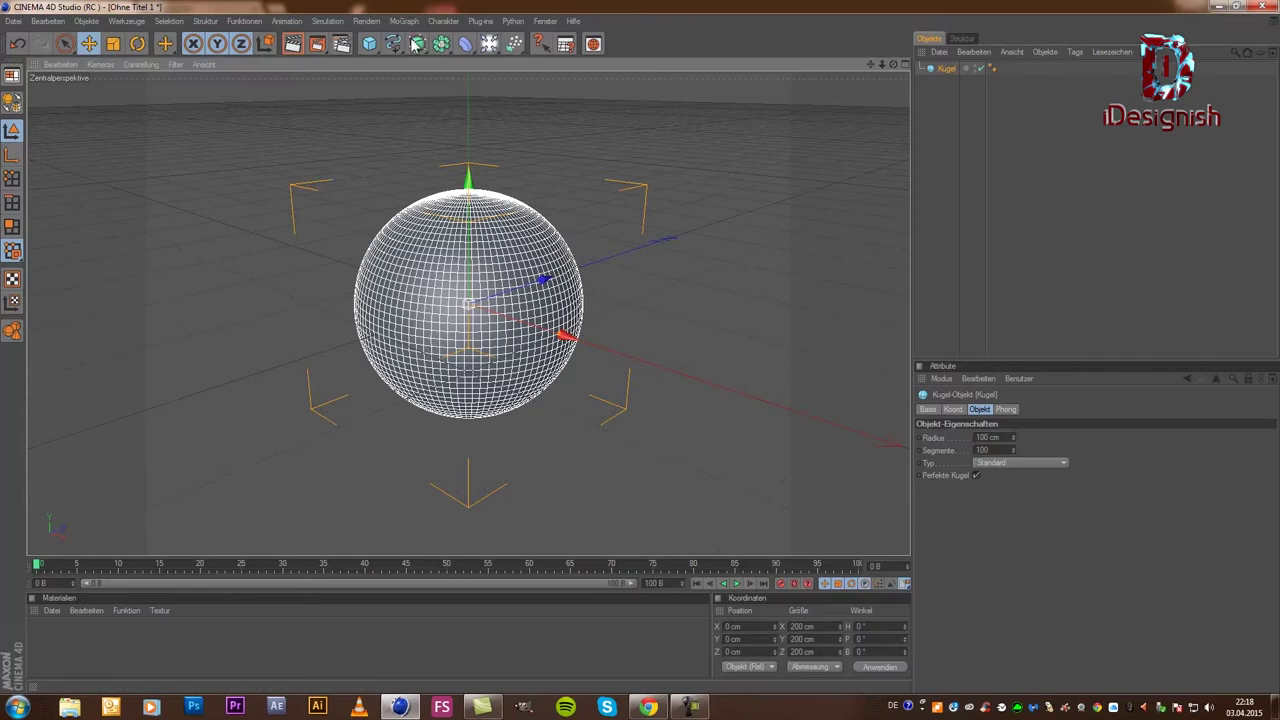
# Step: Add a Stauchen deformer and nest it under the Kugel sphere
pyautogui.click(465, 44)
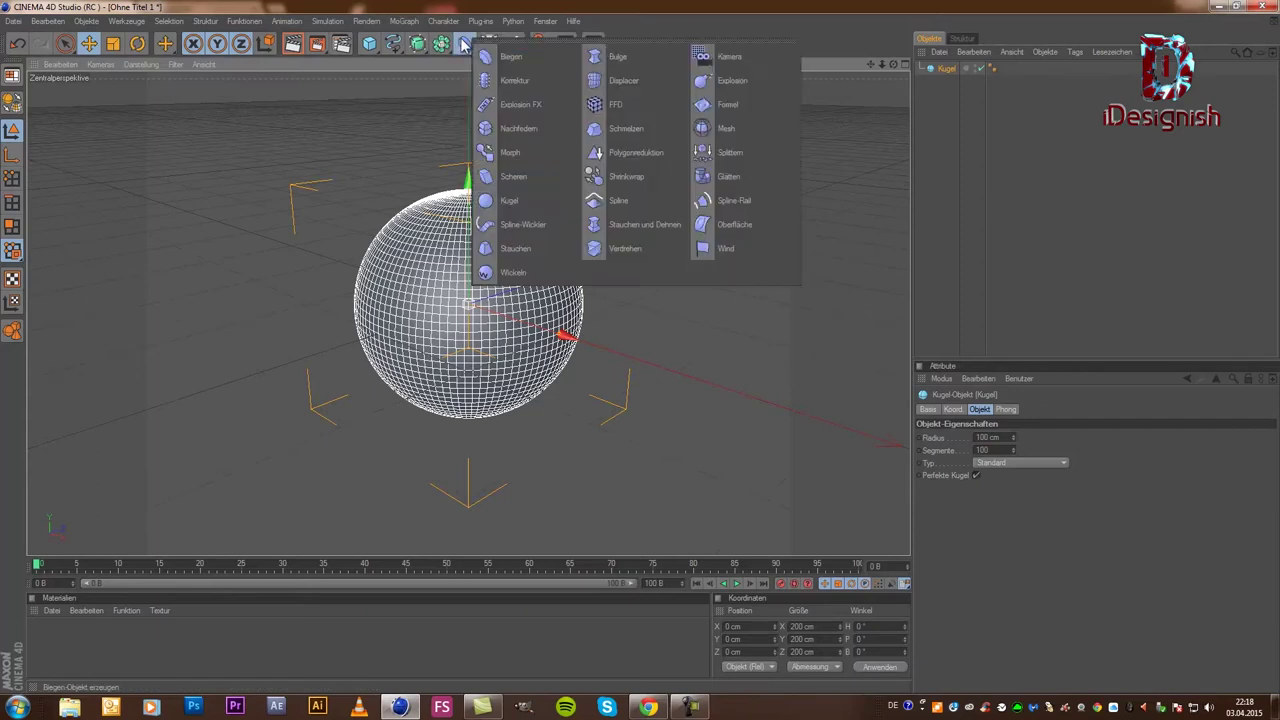
pyautogui.click(544, 249)
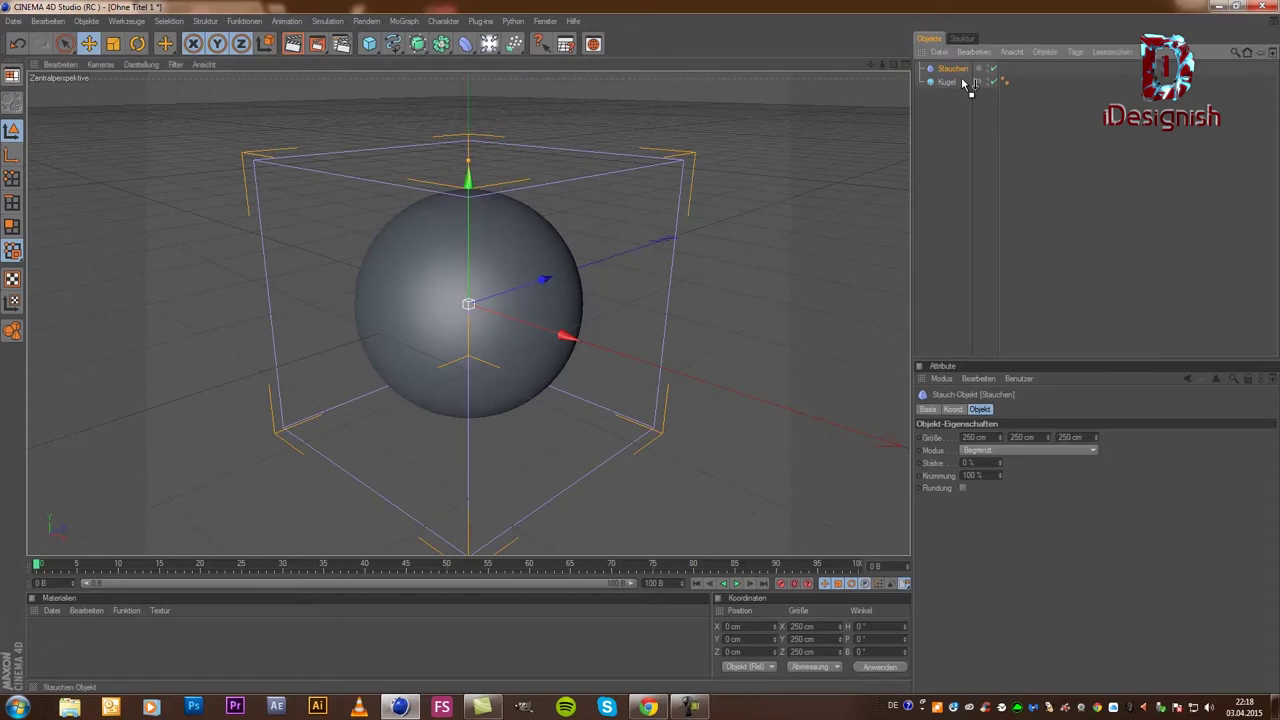
pyautogui.moveTo(961, 80); pyautogui.dragTo(955, 75)
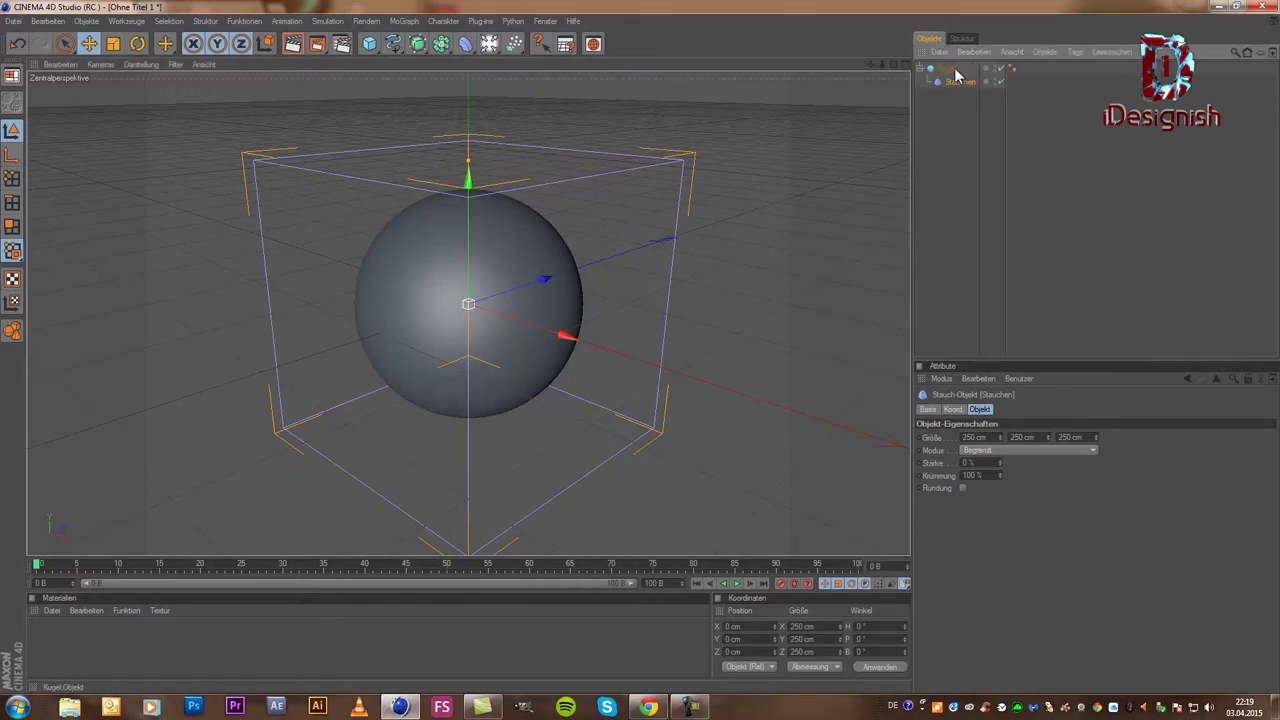
pyautogui.click(949, 69)
pyautogui.click(959, 81)
# Step: Set the deformer's Krümmung to 0% and Stärke to 42% to form the egg
pyautogui.doubleClick(986, 476)
pyautogui.write('0')
pyautogui.press('Return')
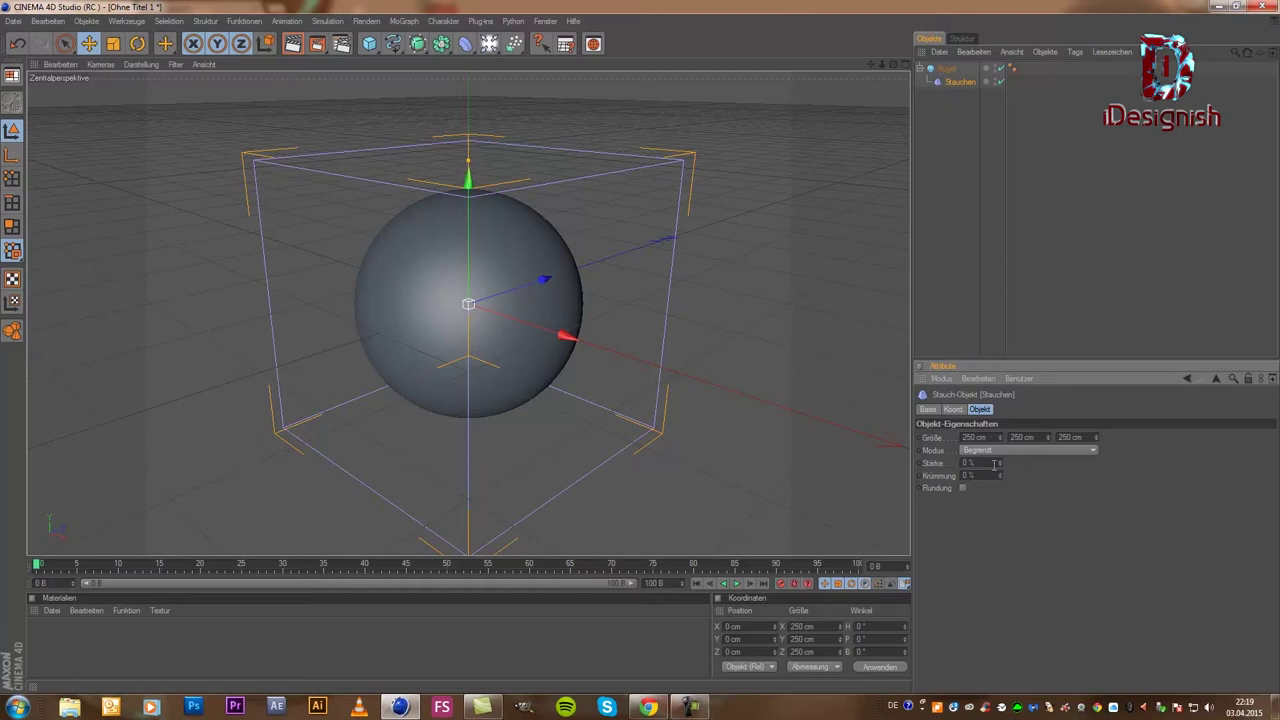
pyautogui.moveTo(997, 460); pyautogui.dragTo(997, 459)
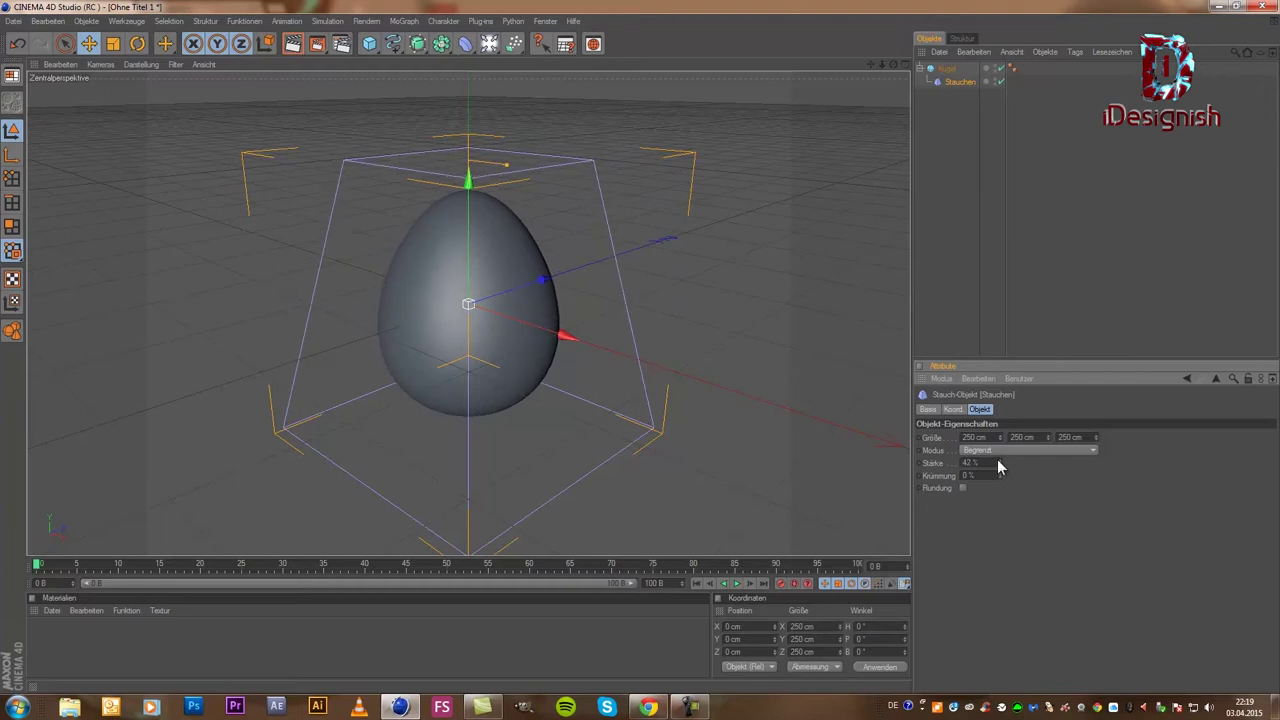
pyautogui.click(1014, 302)
pyautogui.click(571, 393)
pyautogui.scroll(-2, 588, 378)
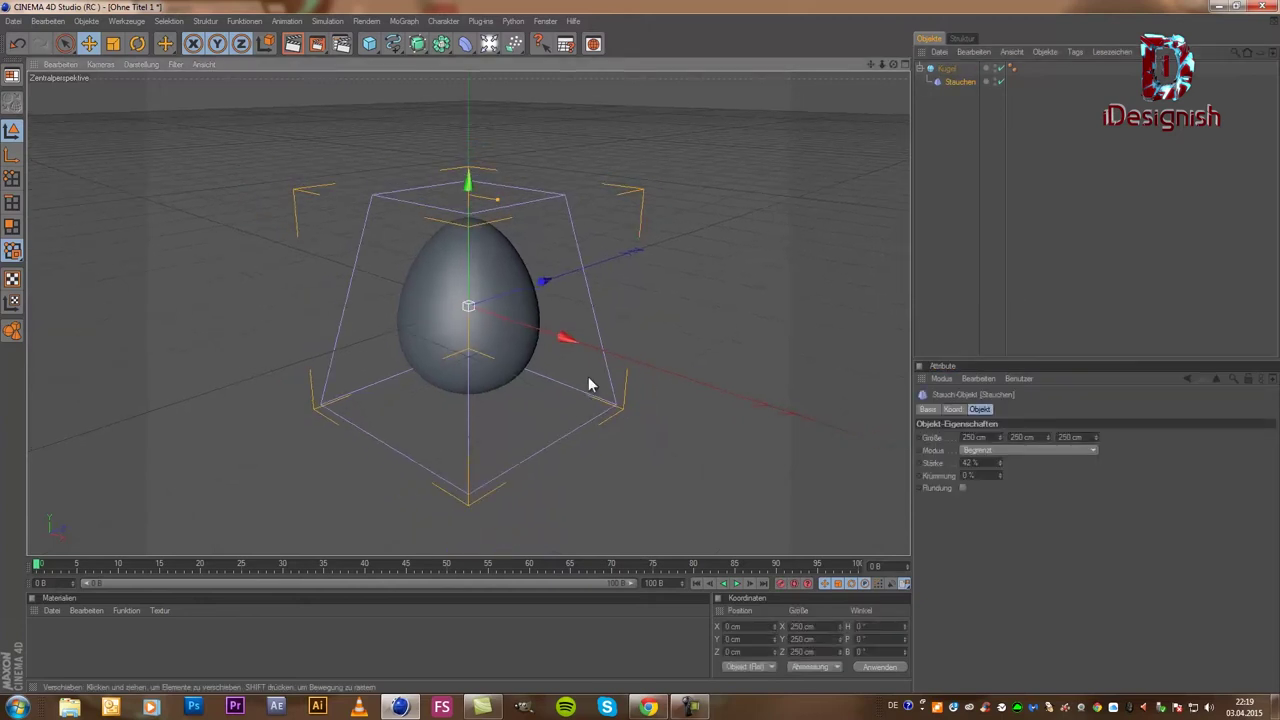
pyautogui.click(995, 81)
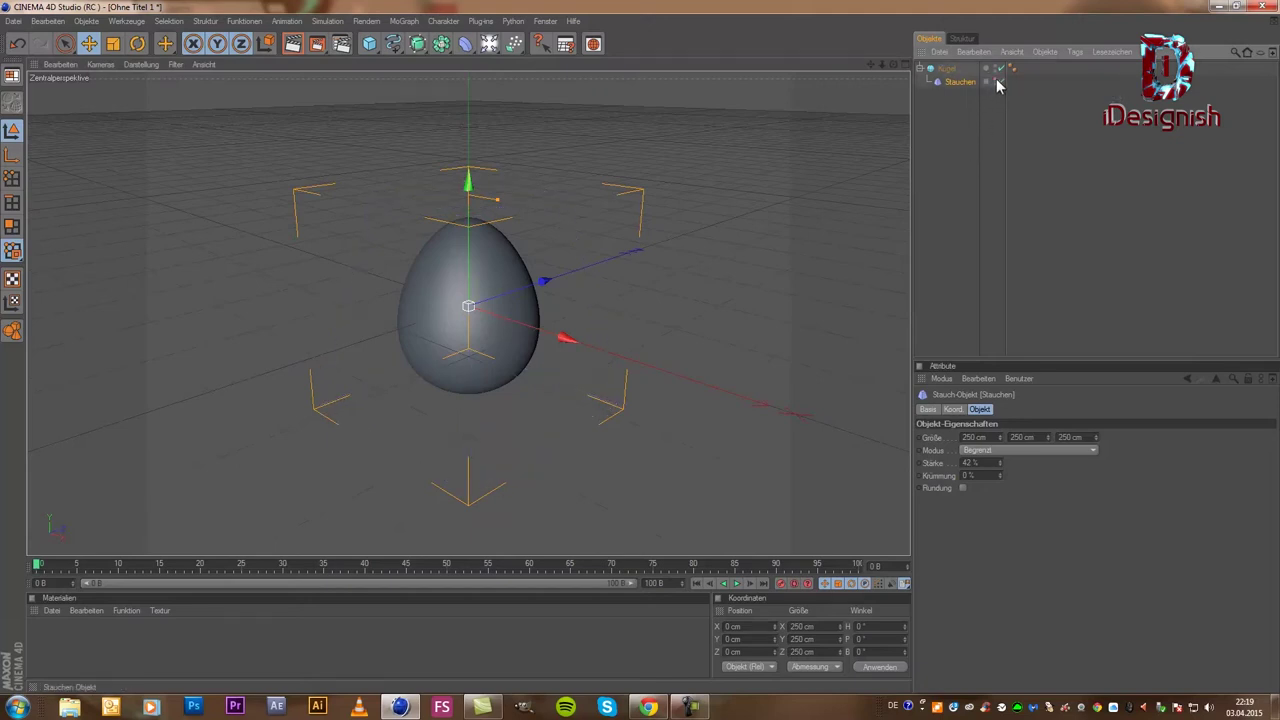
pyautogui.click(971, 181)
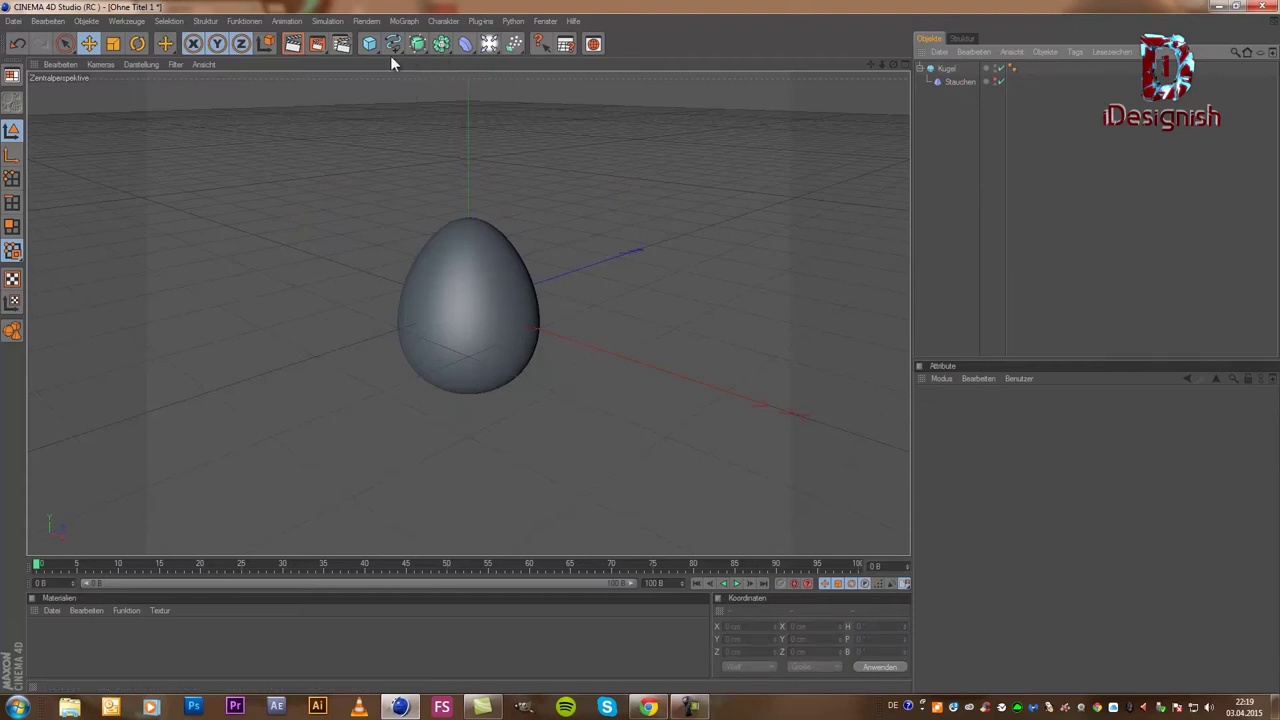
# Step: Add a 400 × 400 cm Ebene plane and lower it to Y −98.462 cm under the egg
pyautogui.moveTo(374, 47); pyautogui.dragTo(383, 56)
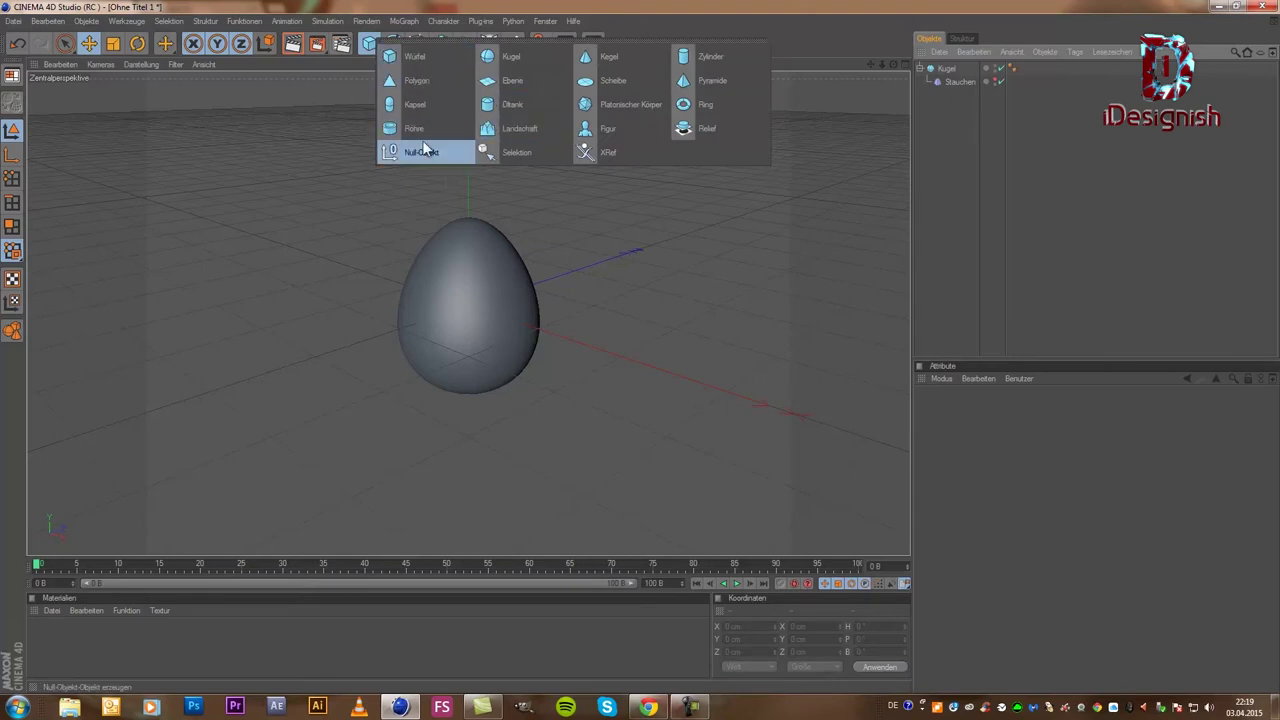
pyautogui.click(518, 82)
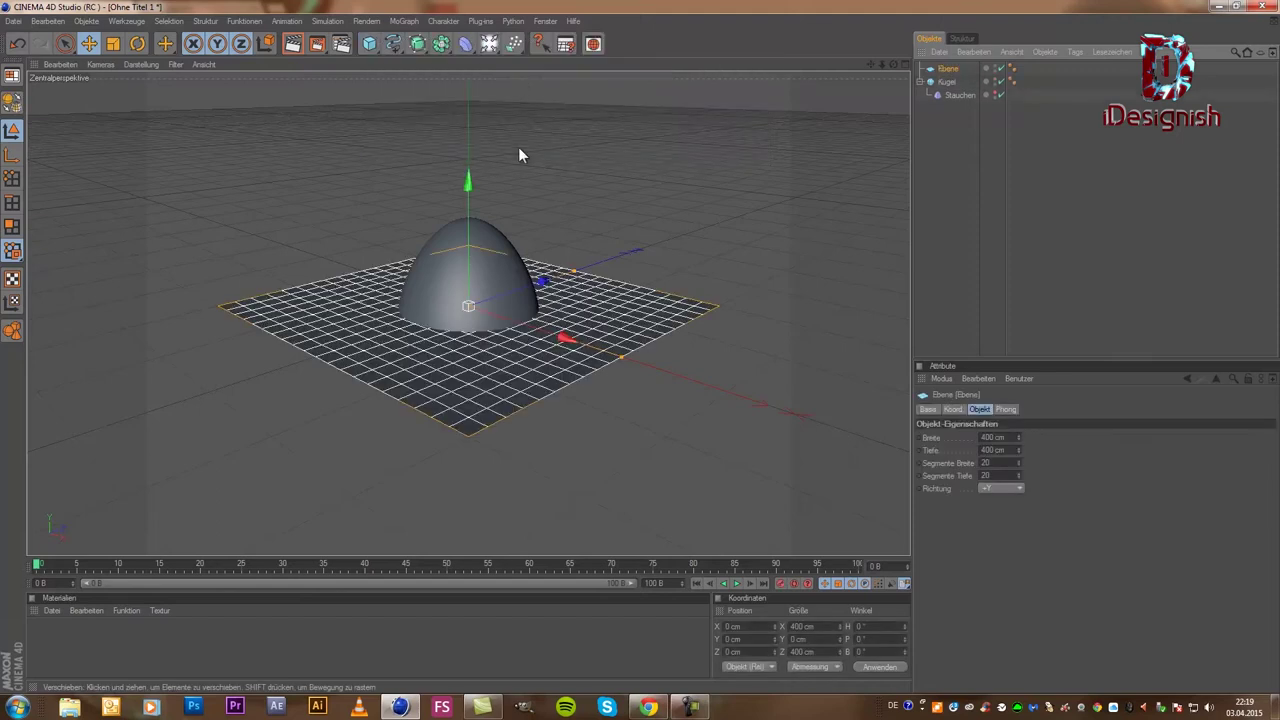
pyautogui.middleClick(410, 285)
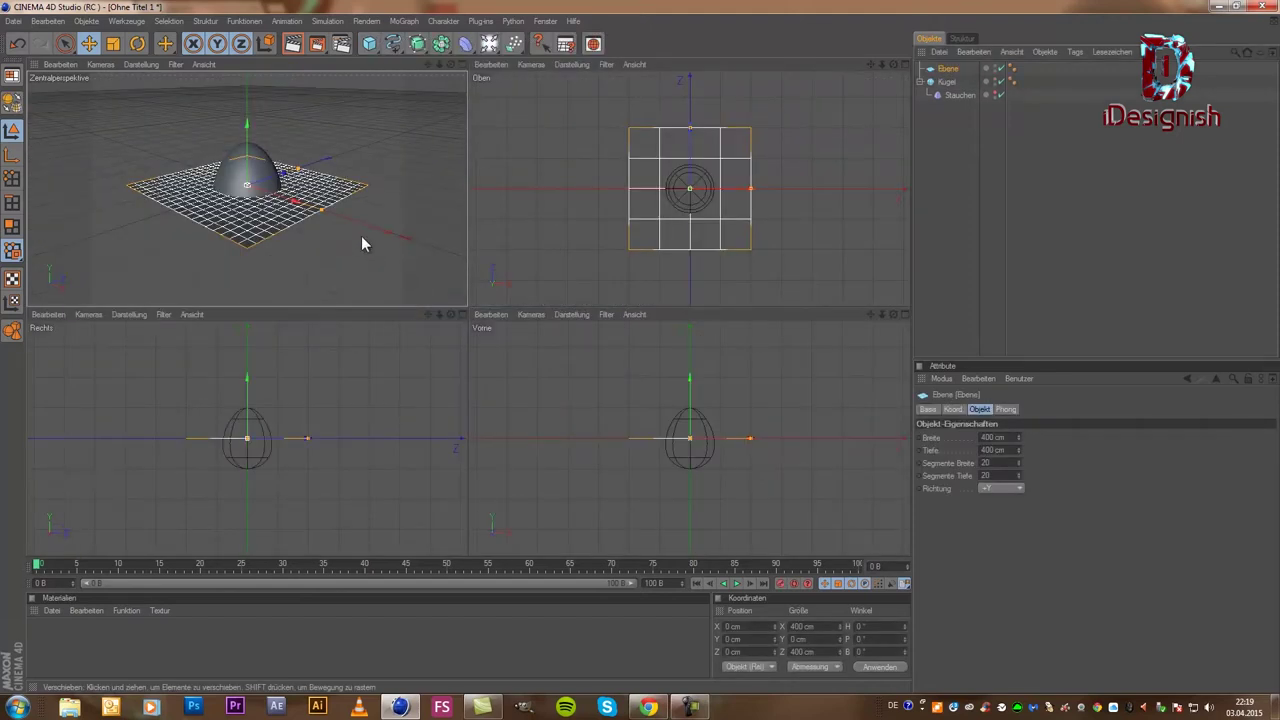
pyautogui.moveTo(245, 414); pyautogui.dragTo(241, 480)
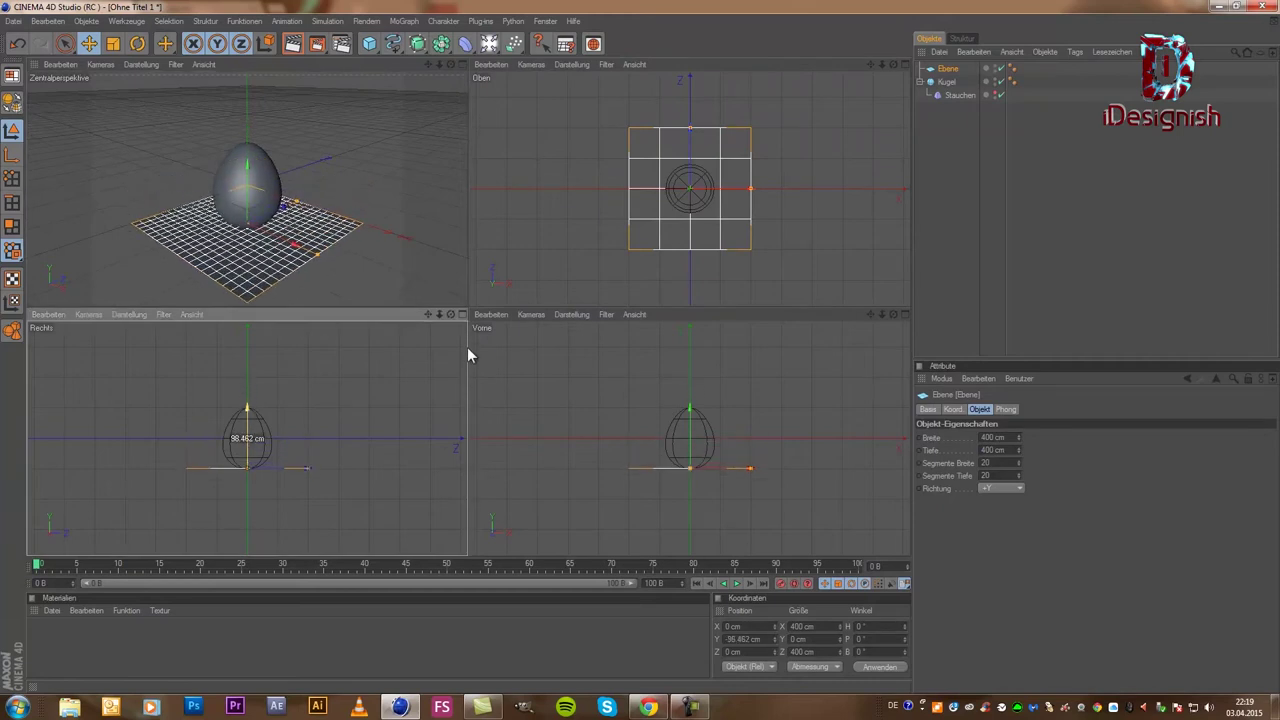
pyautogui.scroll(5, 244, 490)
pyautogui.scroll(1, 247, 505)
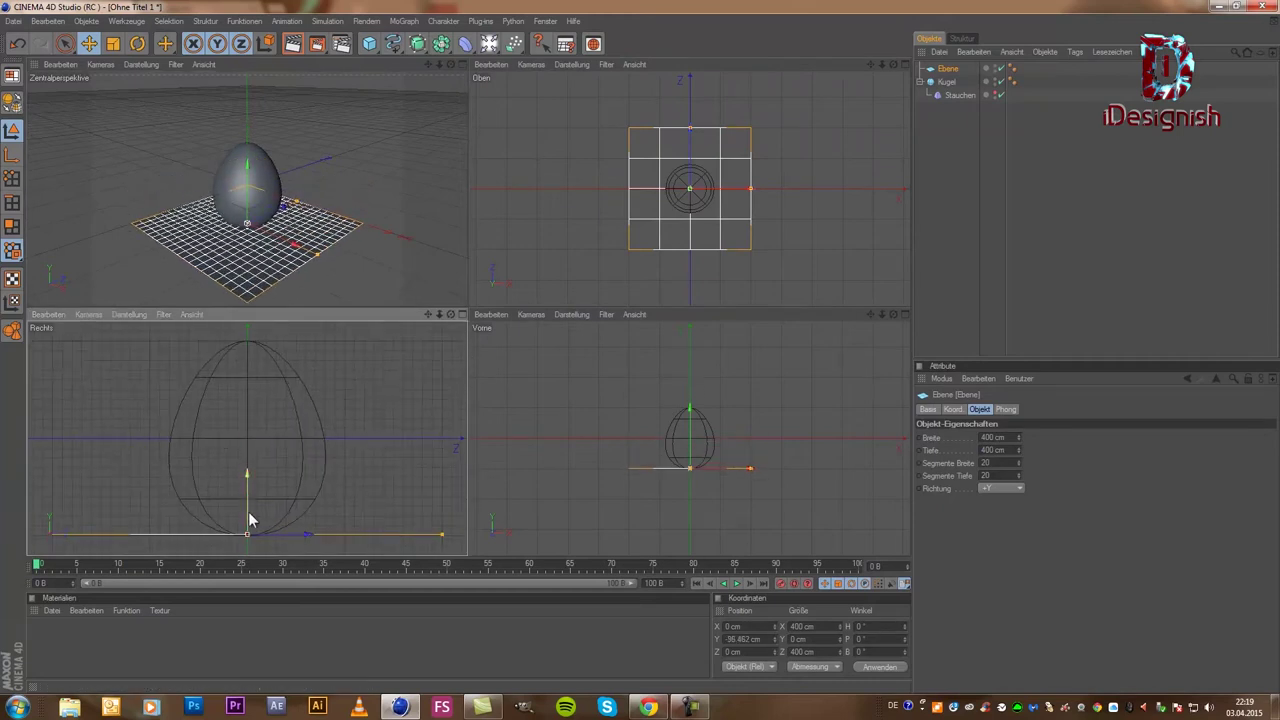
pyautogui.middleClick(250, 249)
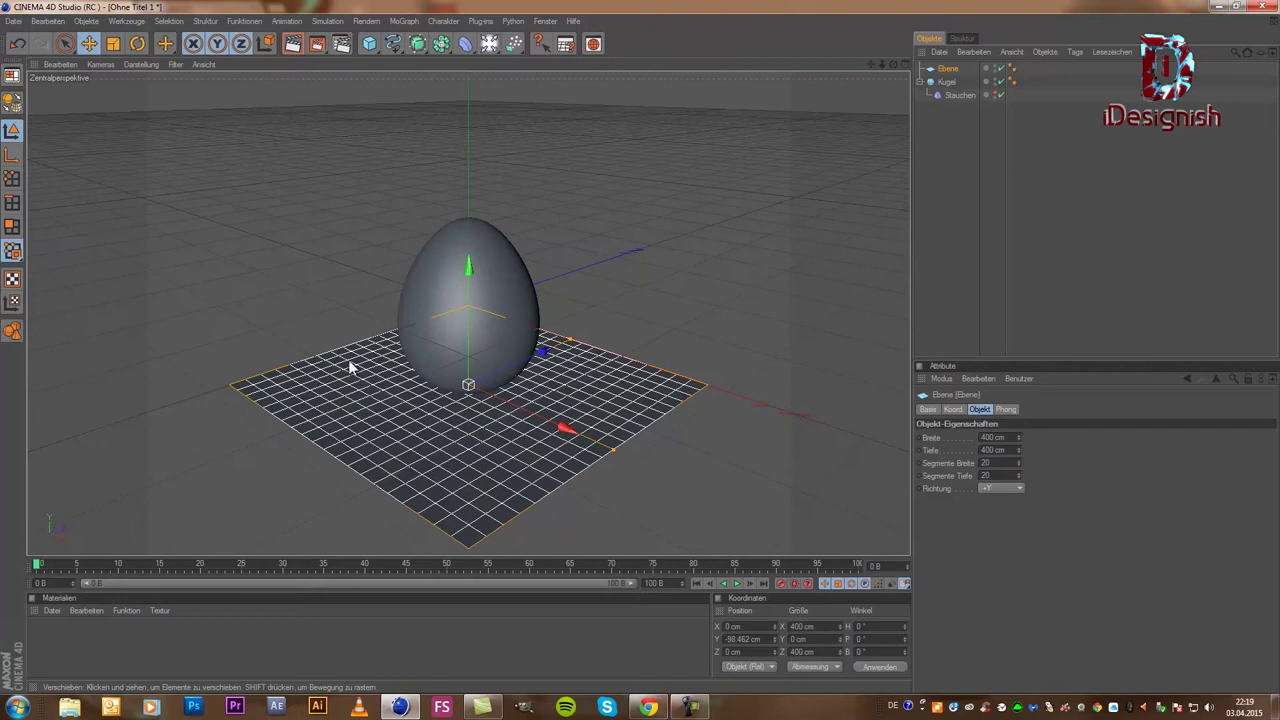
# Step: Scale the Ebene plane along X and Z to about 1643 × 973 cm
pyautogui.click(114, 45)
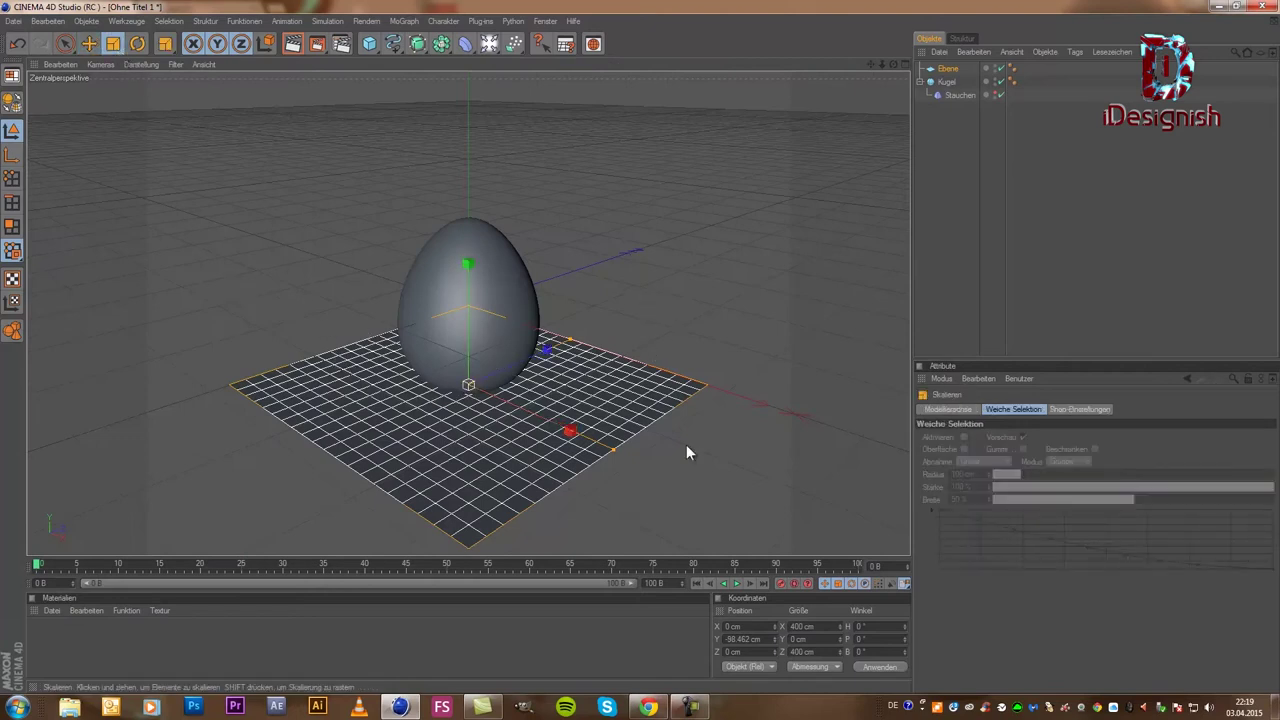
pyautogui.moveTo(611, 449); pyautogui.dragTo(640, 346)
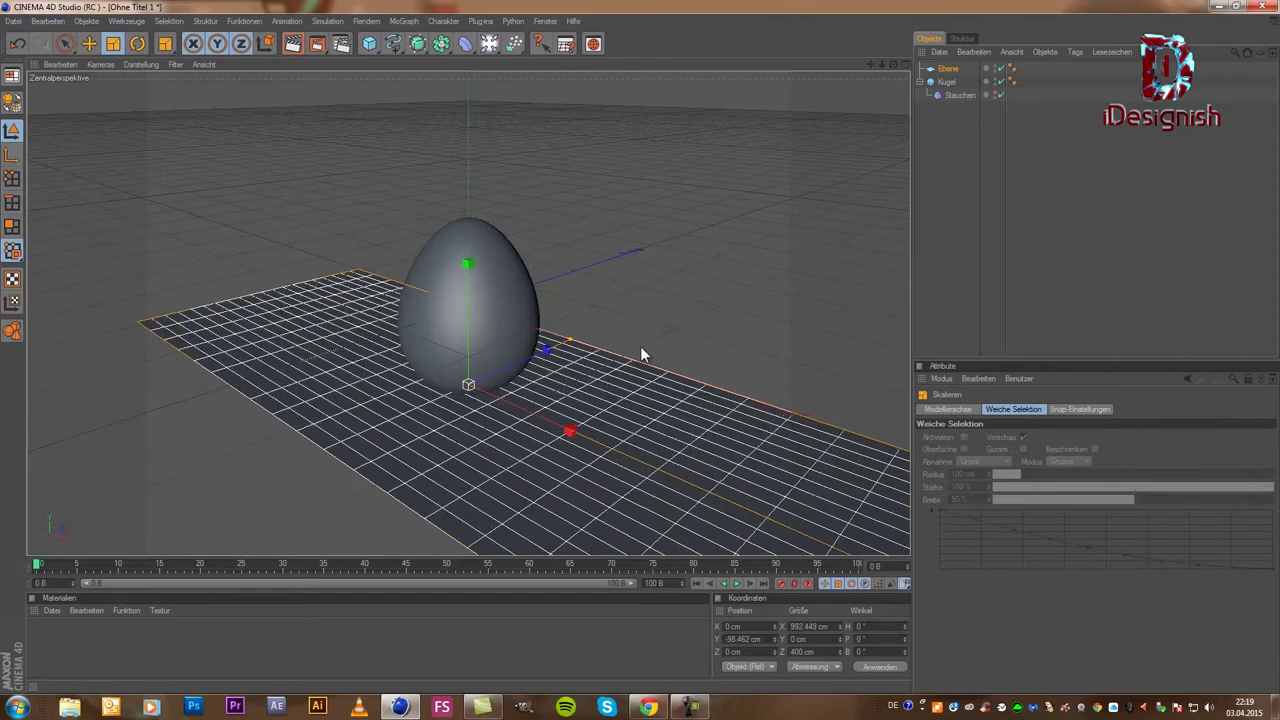
pyautogui.moveTo(560, 343)
pyautogui.mouseDown()
pyautogui.moveTo(656, 335)
pyautogui.moveTo(642, 343)
pyautogui.mouseUp()
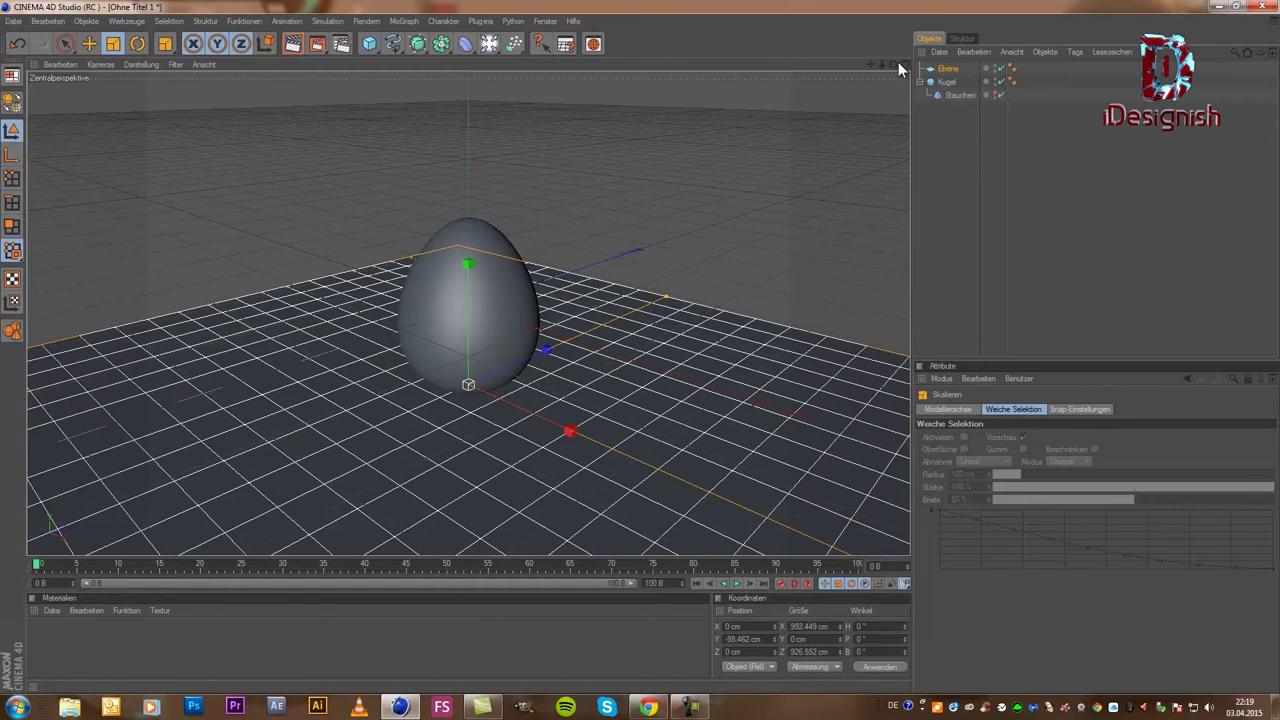
pyautogui.moveTo(893, 64); pyautogui.dragTo(640, 354)
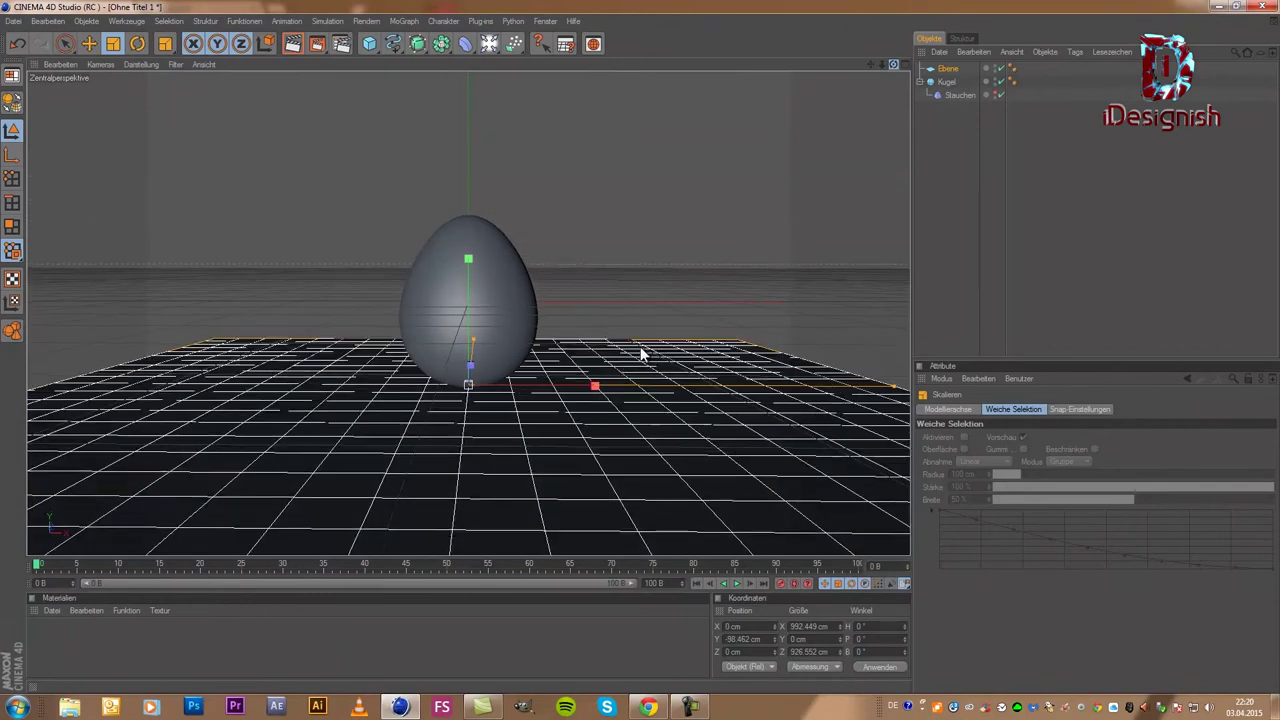
pyautogui.moveTo(901, 393); pyautogui.dragTo(641, 348)
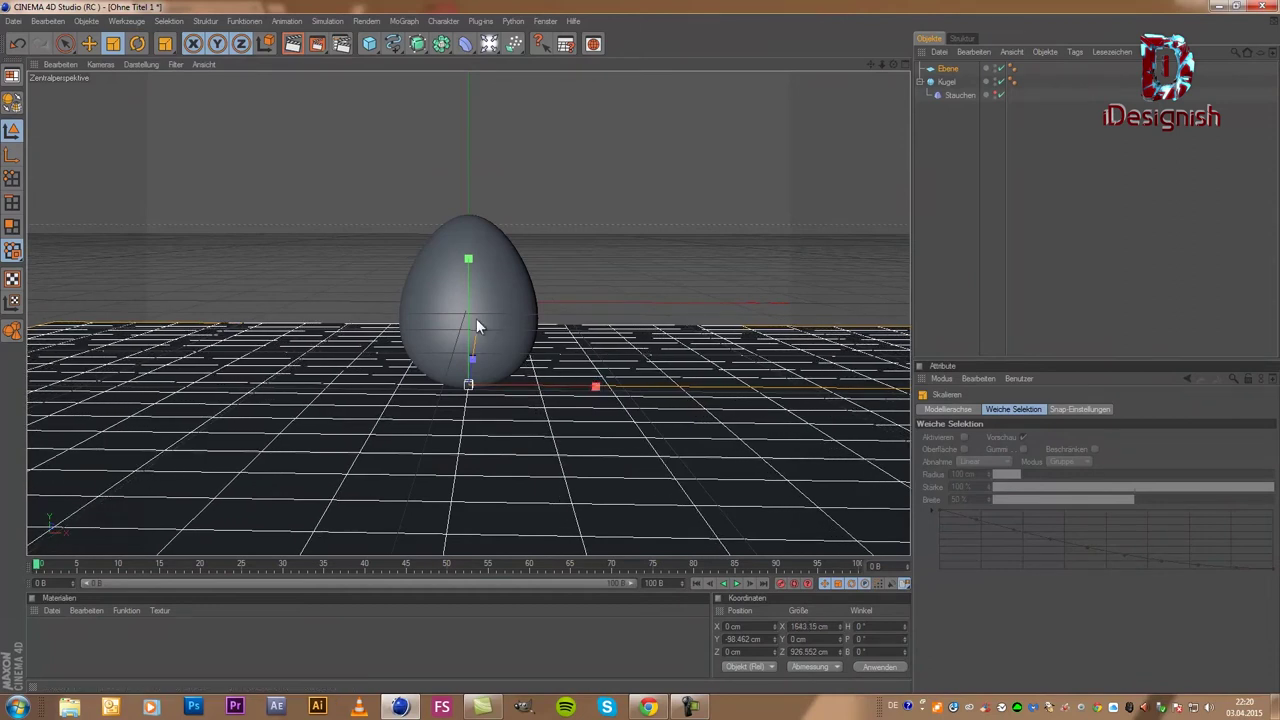
pyautogui.moveTo(476, 326); pyautogui.dragTo(643, 349)
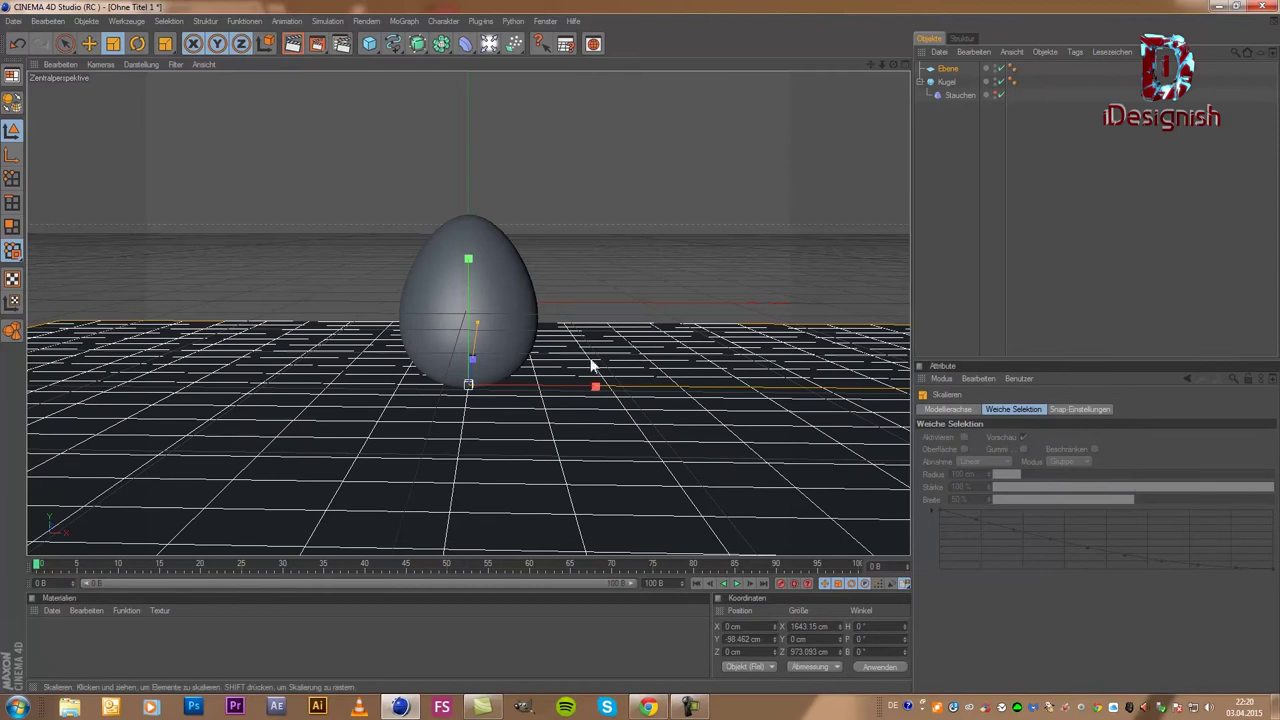
pyautogui.click(643, 351)
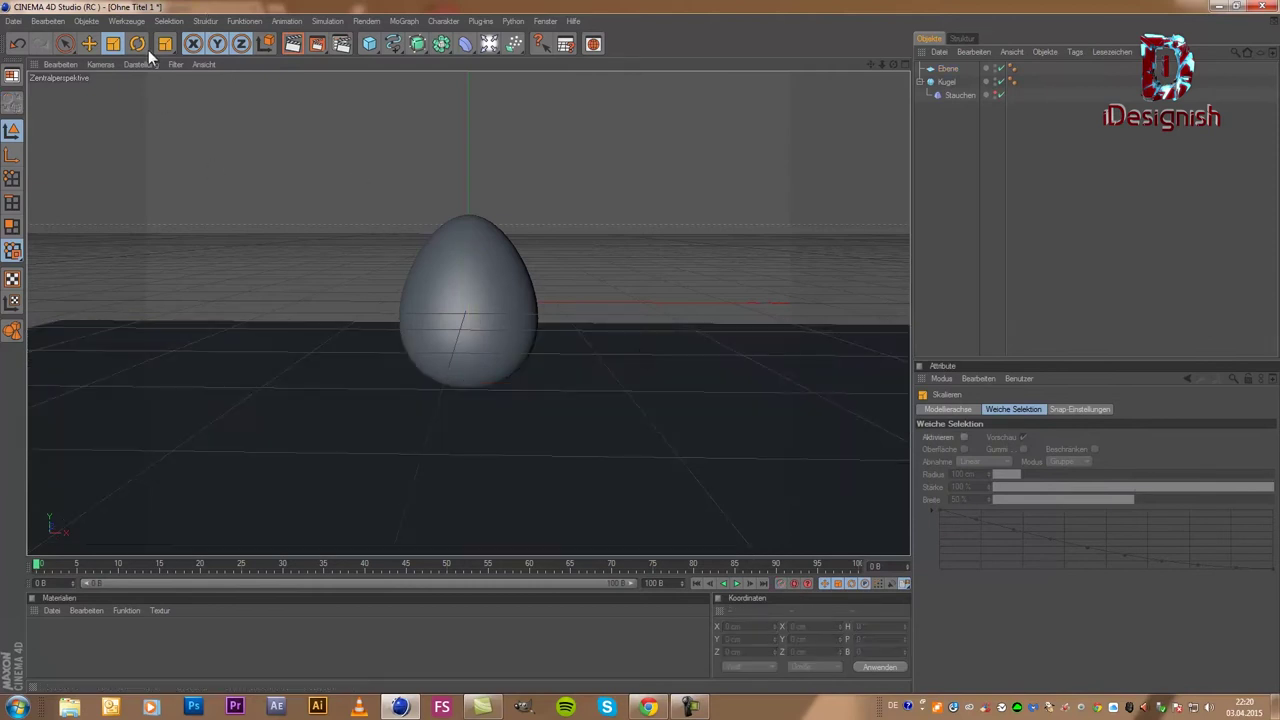
pyautogui.click(955, 68)
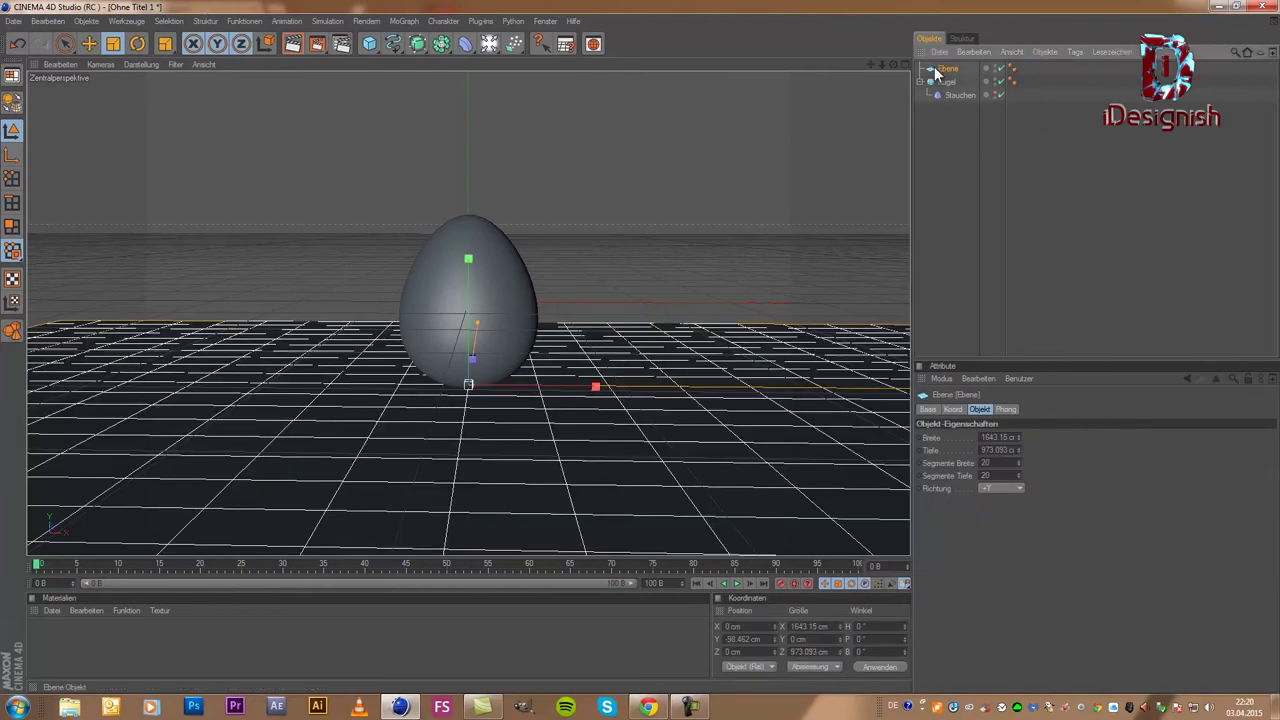
# Step: Grow hair on Ebene (441 guides, 100 cm long) and preview the brown grass render
pyautogui.click(346, 24)
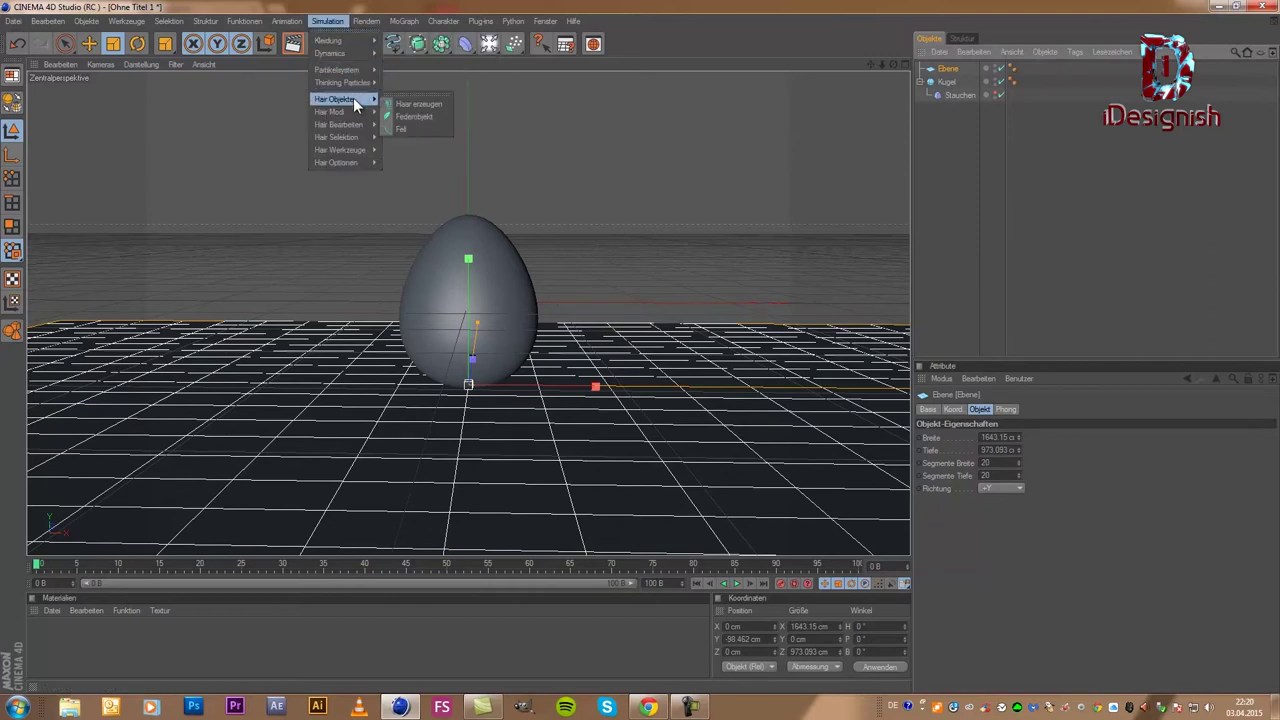
pyautogui.moveTo(335, 99)
pyautogui.click(419, 104)
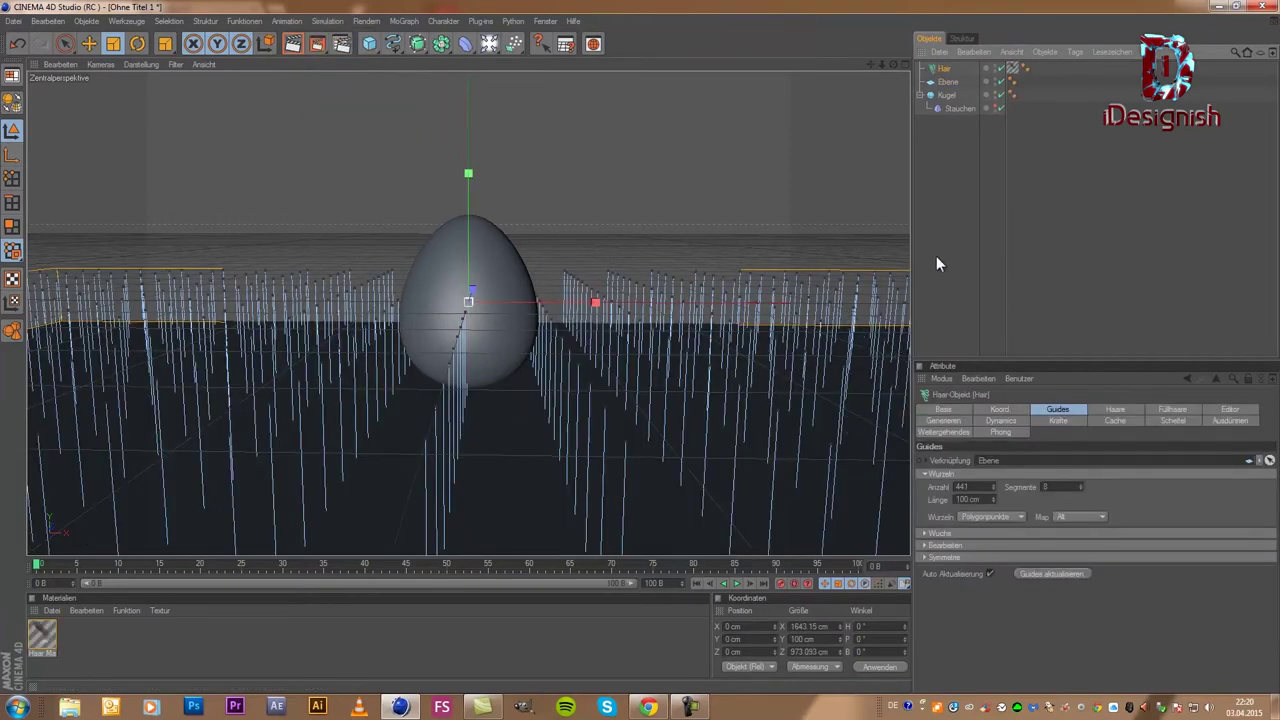
pyautogui.click(287, 50)
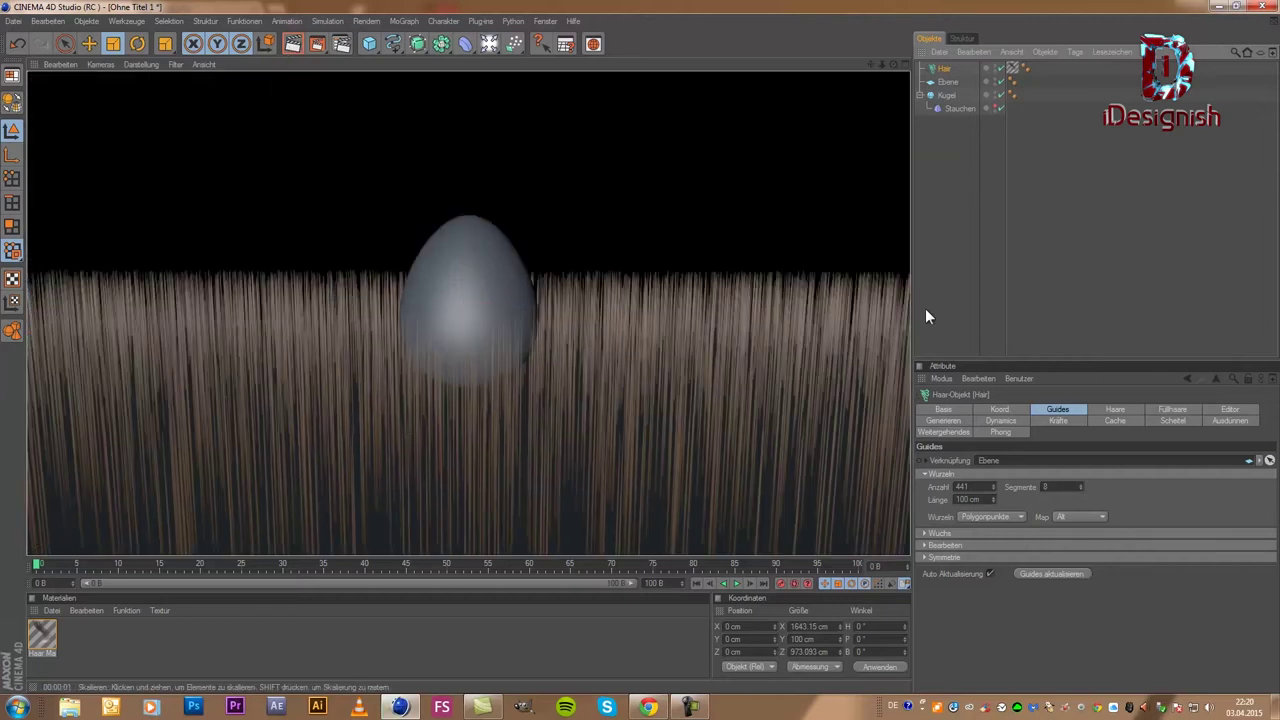
pyautogui.click(1006, 268)
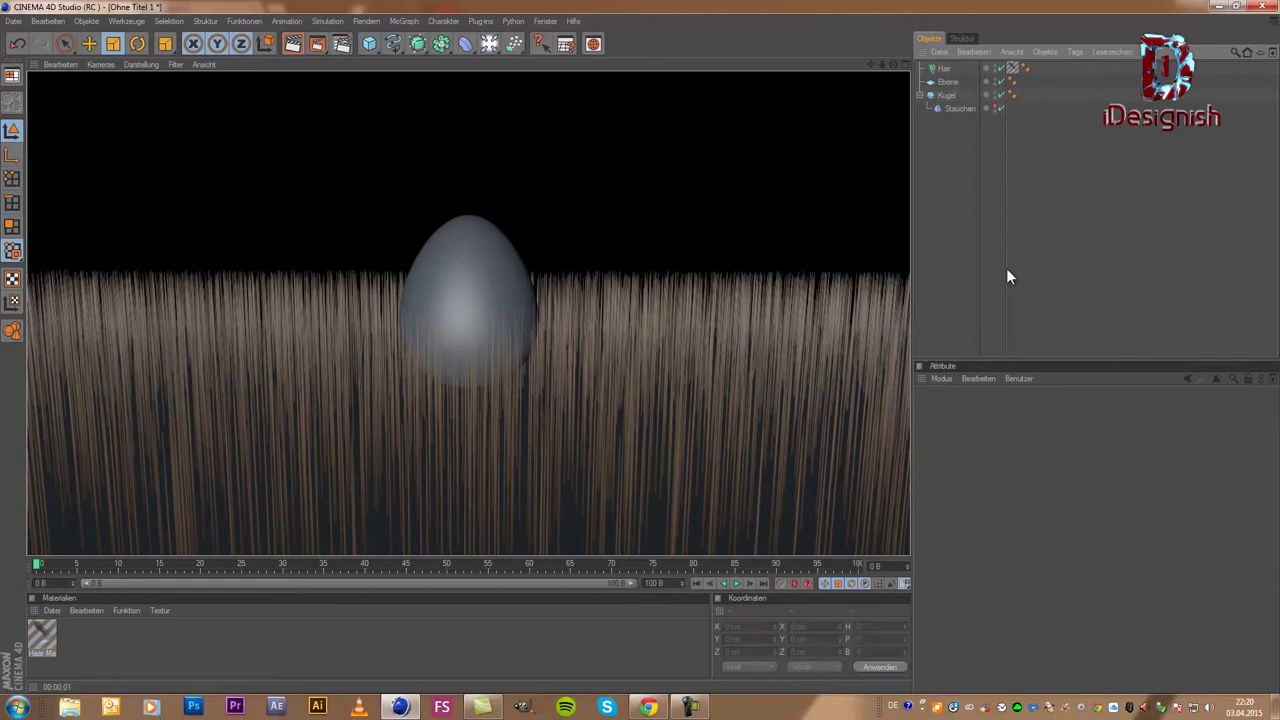
pyautogui.click(934, 72)
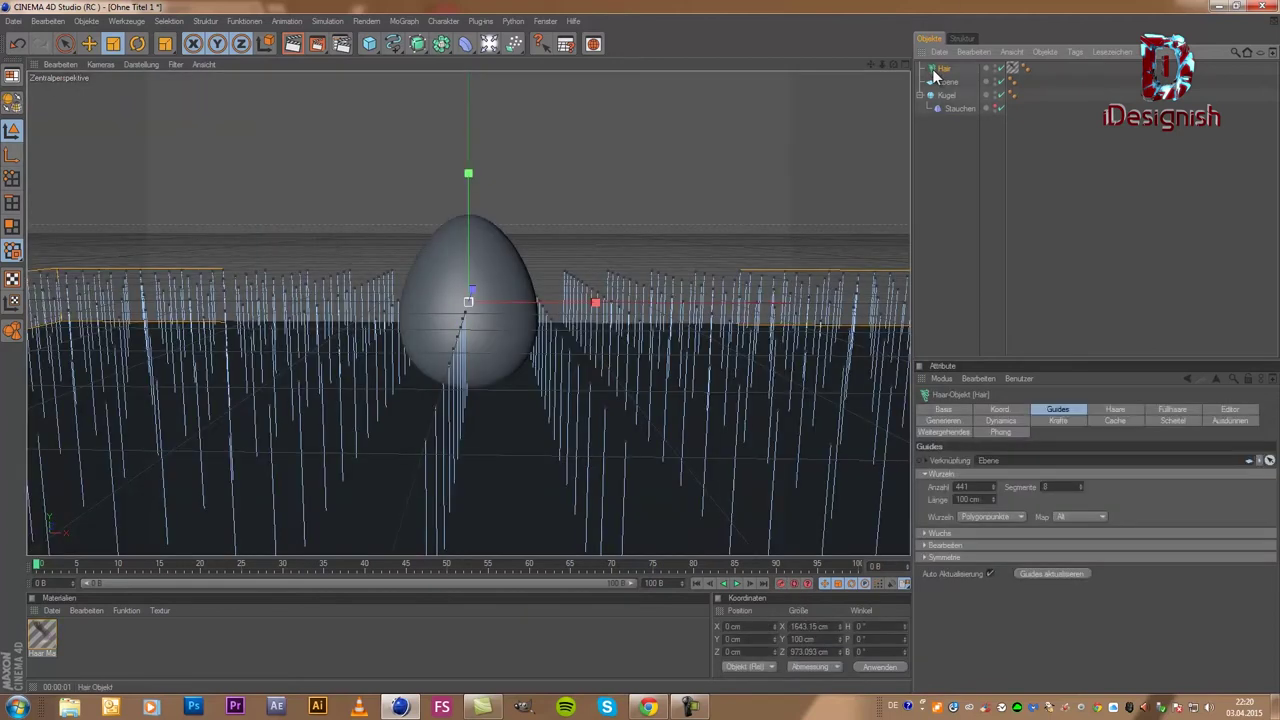
pyautogui.click(996, 82)
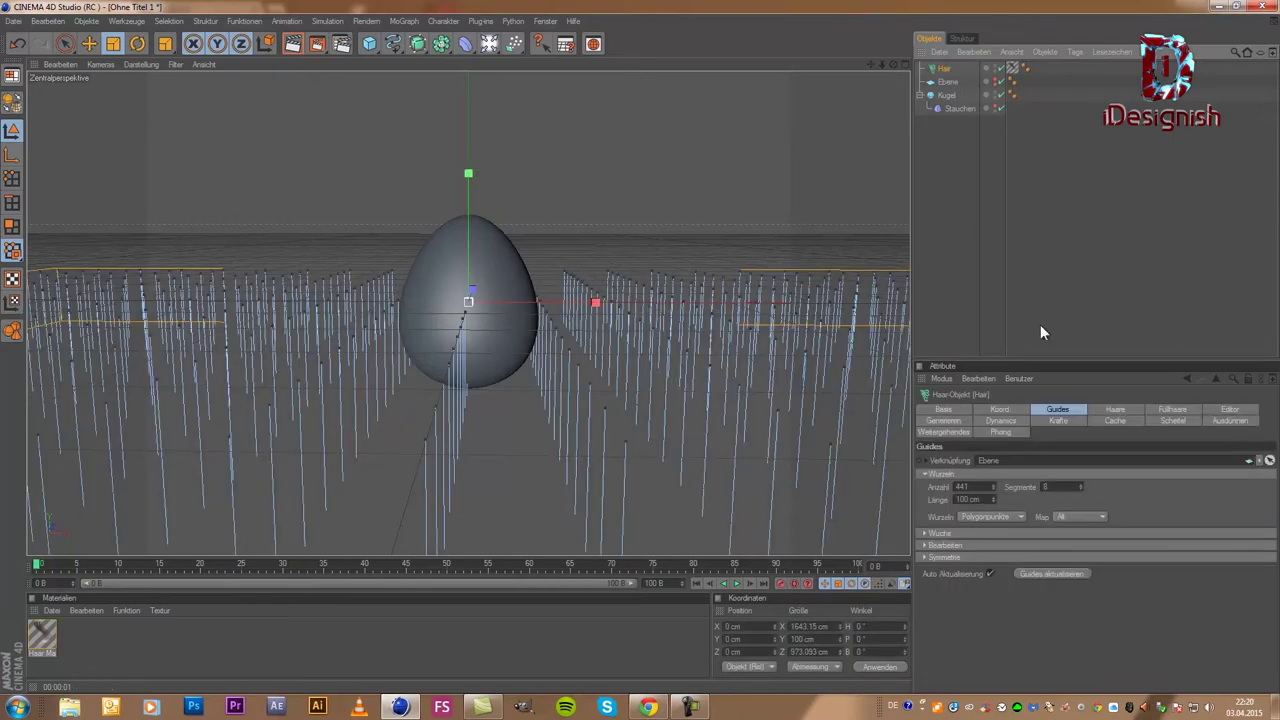
pyautogui.doubleClick(982, 485)
pyautogui.write('441')
pyautogui.press('Return')
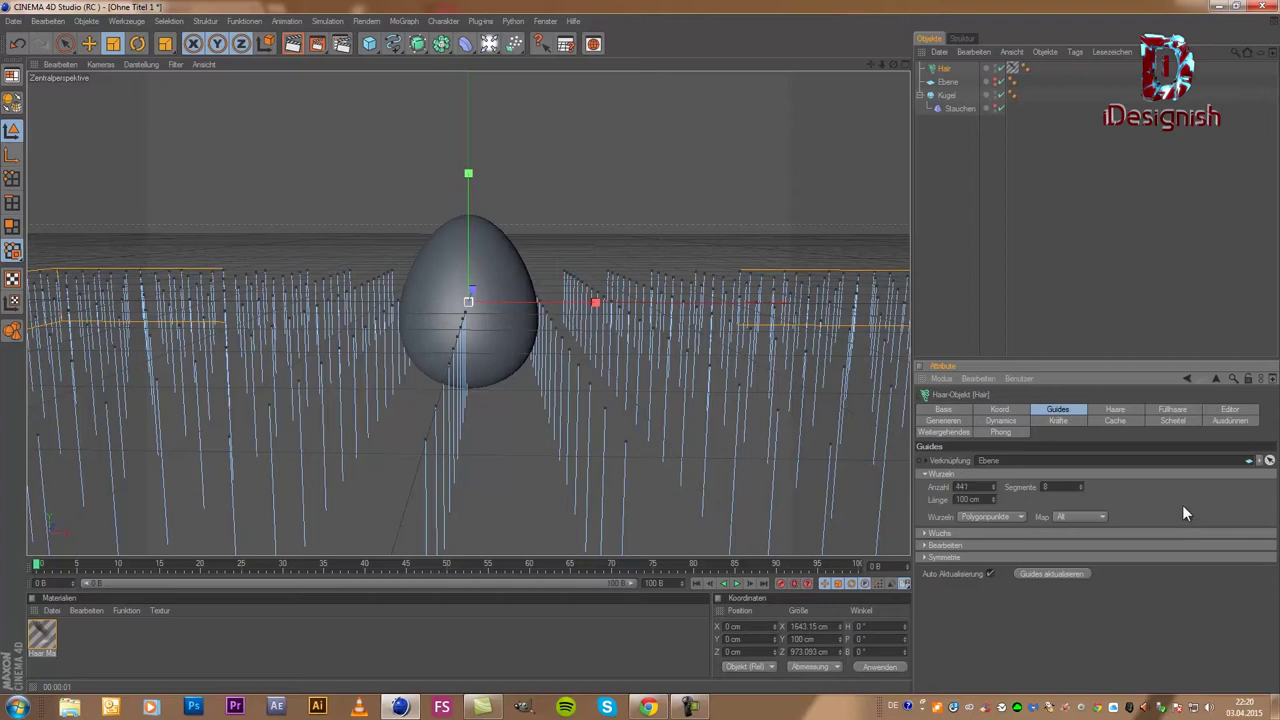
pyautogui.click(936, 69)
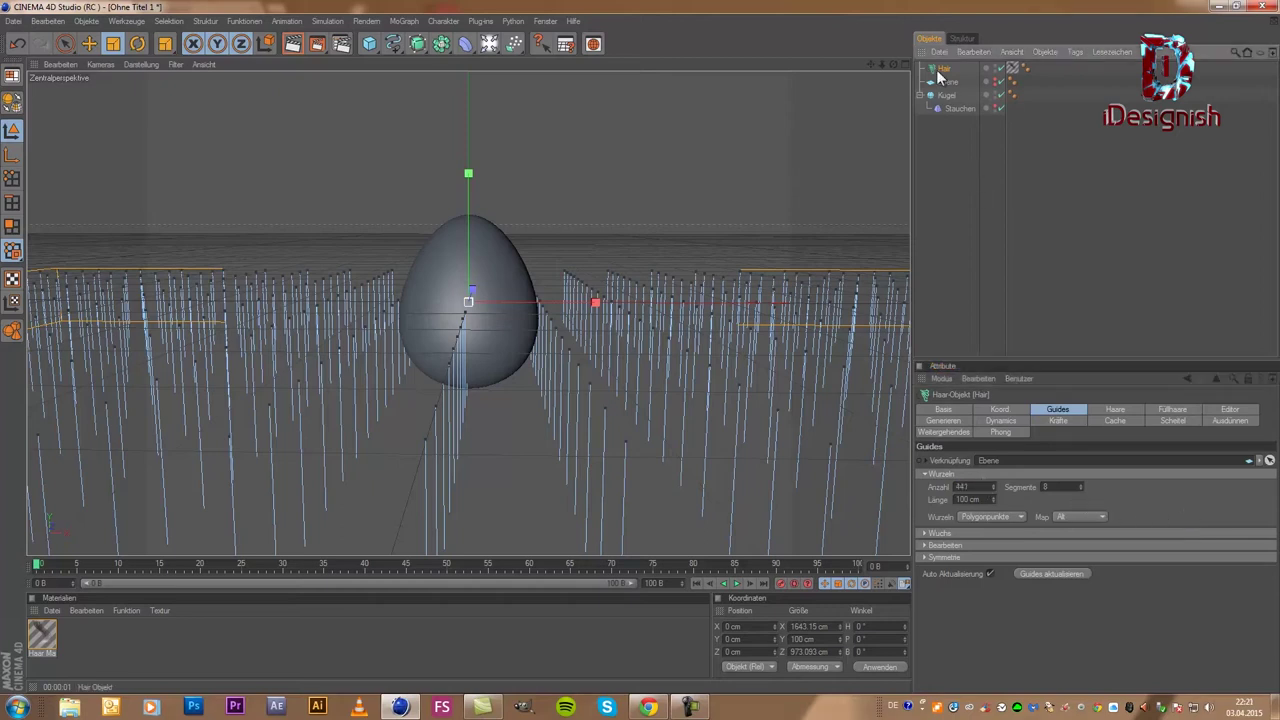
pyautogui.doubleClick(985, 487)
pyautogui.write('1000')
pyautogui.press('Escape')
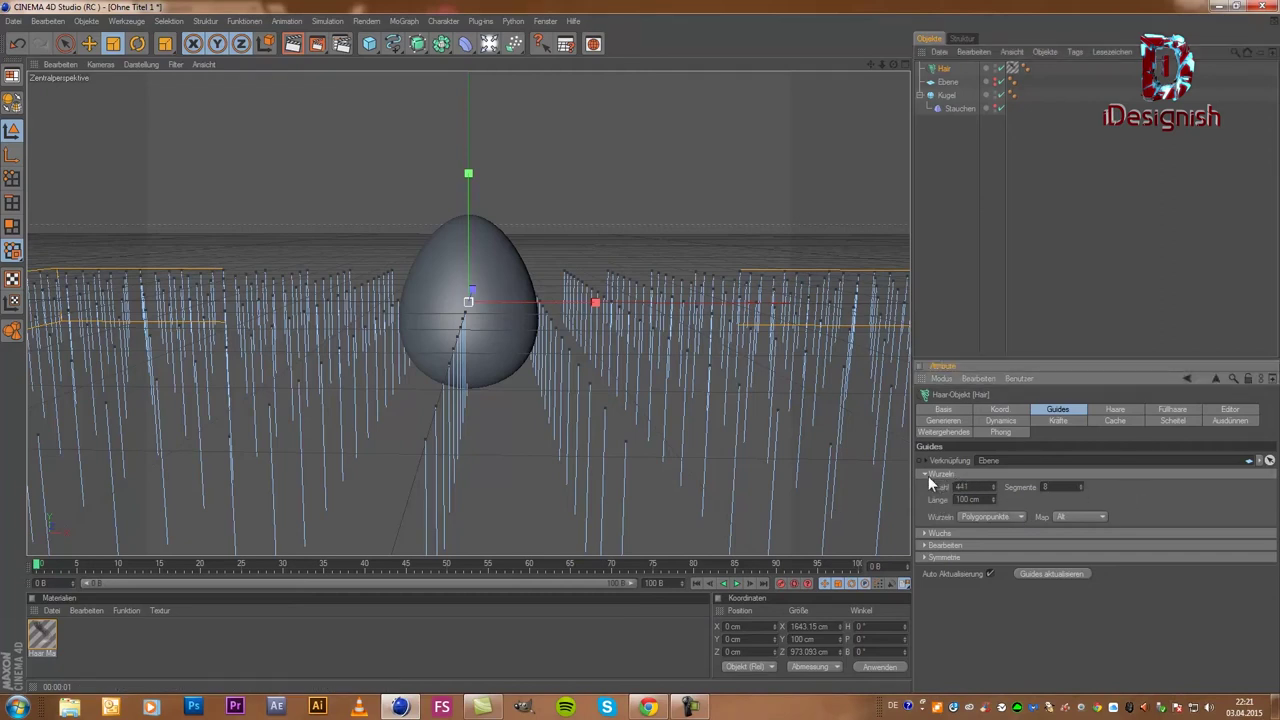
pyautogui.click(1109, 409)
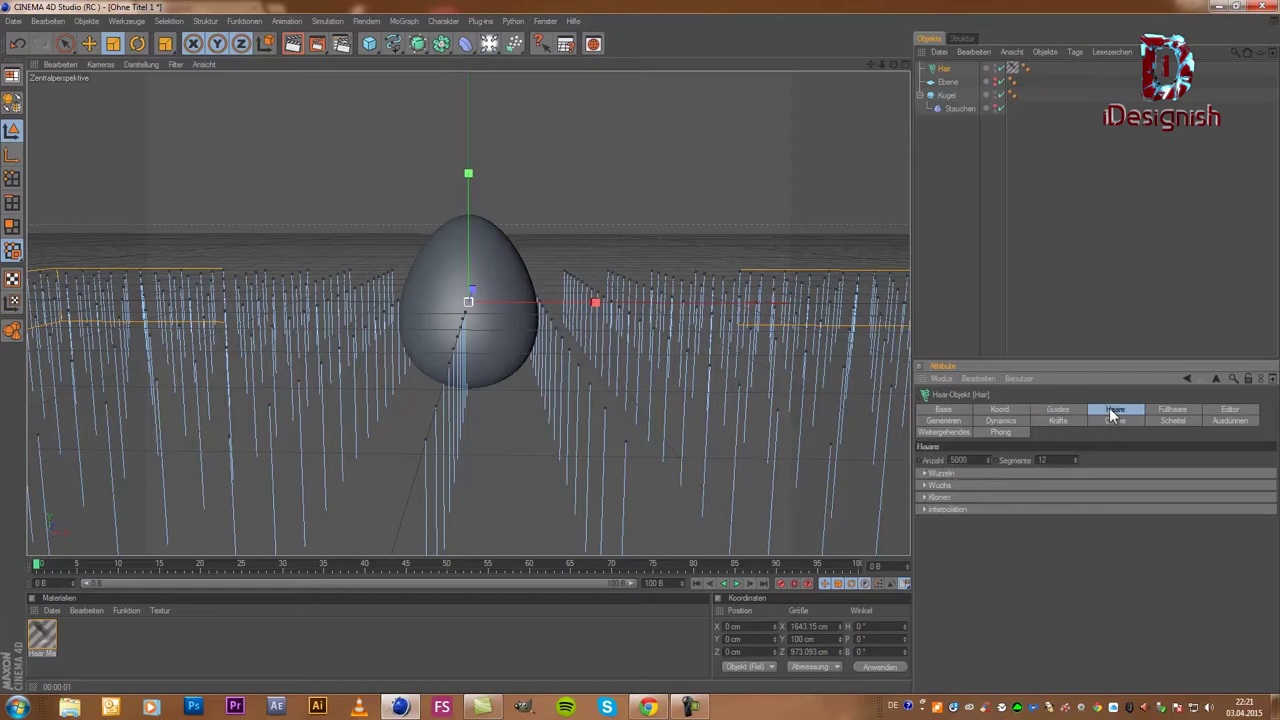
pyautogui.click(999, 417)
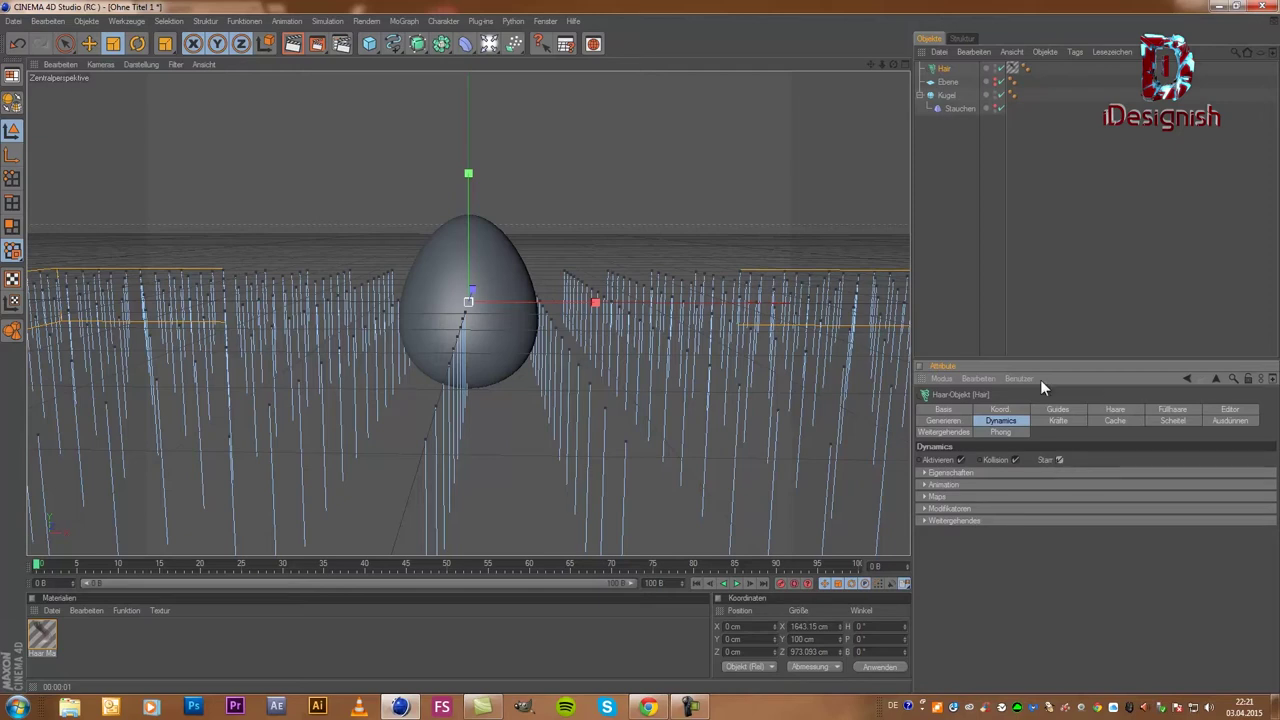
pyautogui.click(1106, 409)
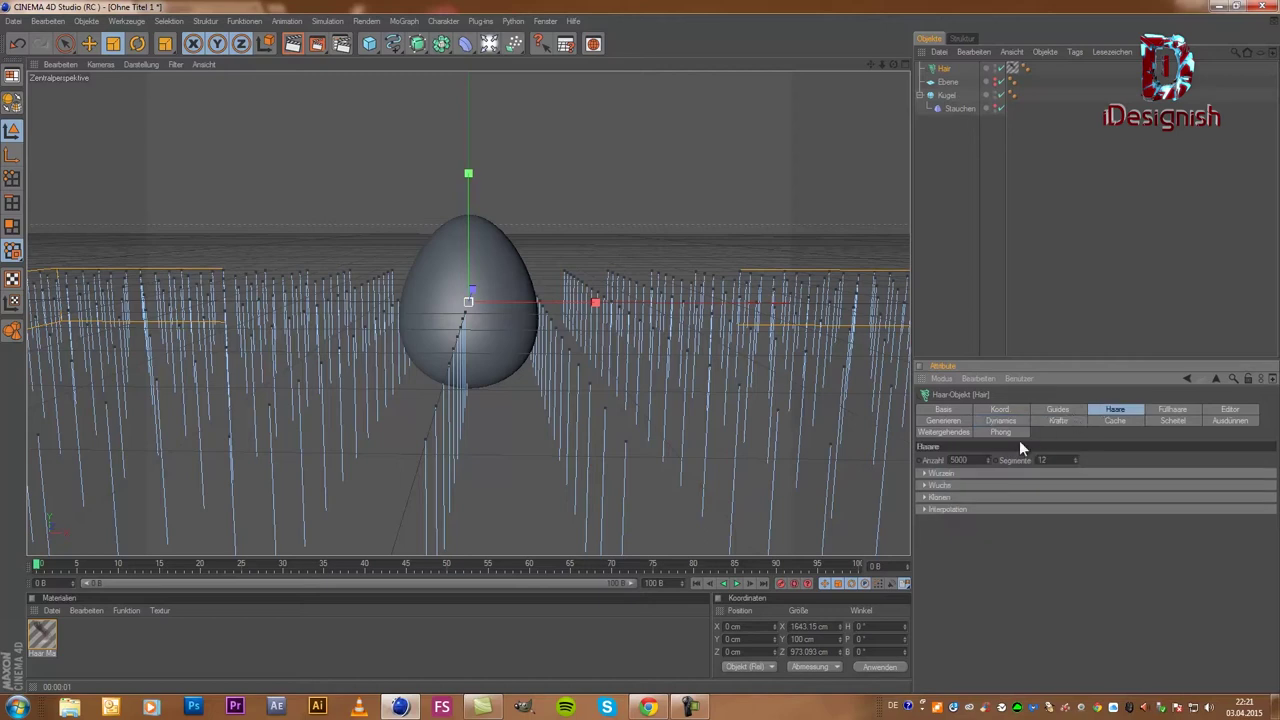
pyautogui.click(979, 460)
pyautogui.write('100')
pyautogui.write('000')
pyautogui.click(1061, 410)
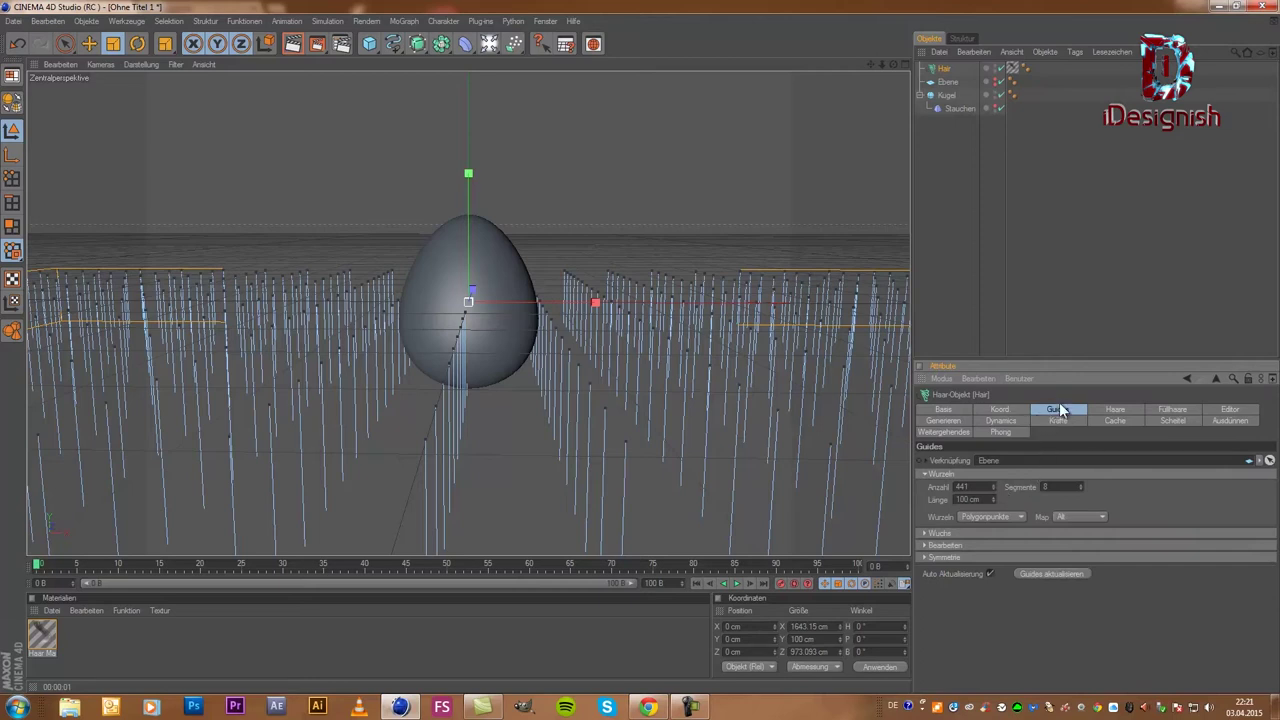
# Step: Set the hair guide Länge to 30 cm, preview the render, then change it to 40 cm
pyautogui.moveTo(984, 499); pyautogui.dragTo(956, 499)
pyautogui.write('30')
pyautogui.press('Return')
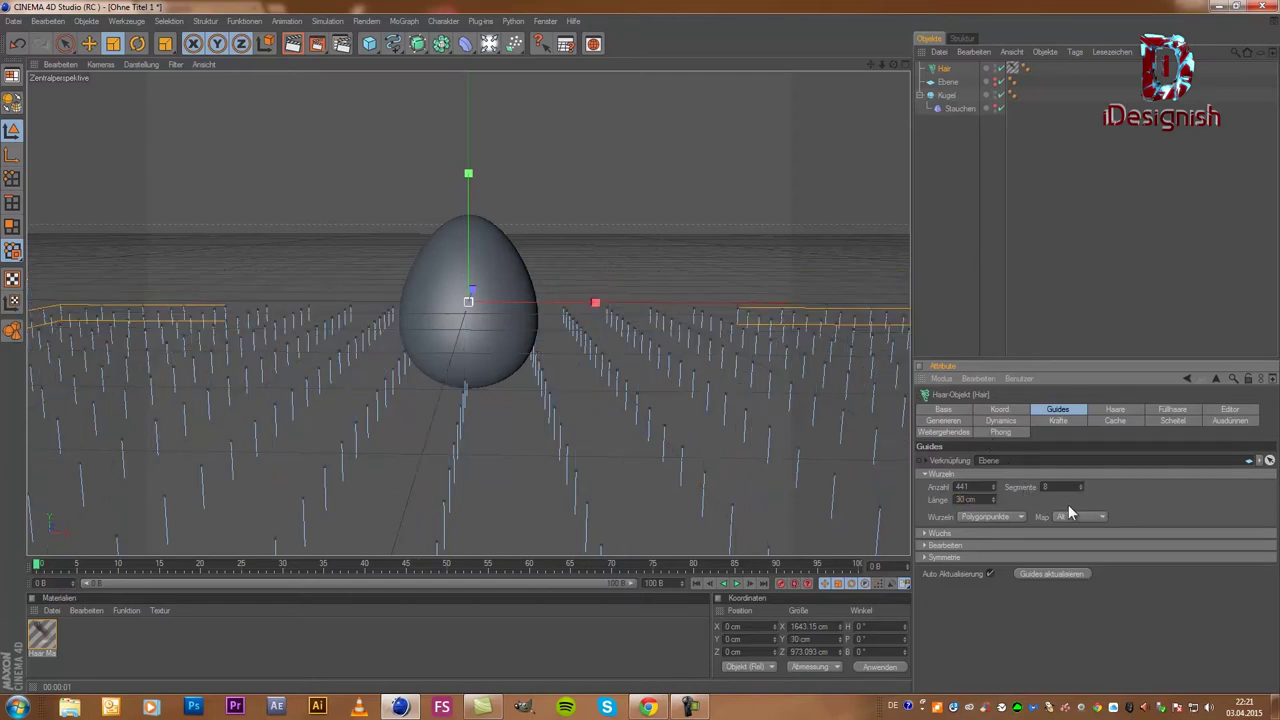
pyautogui.click(291, 43)
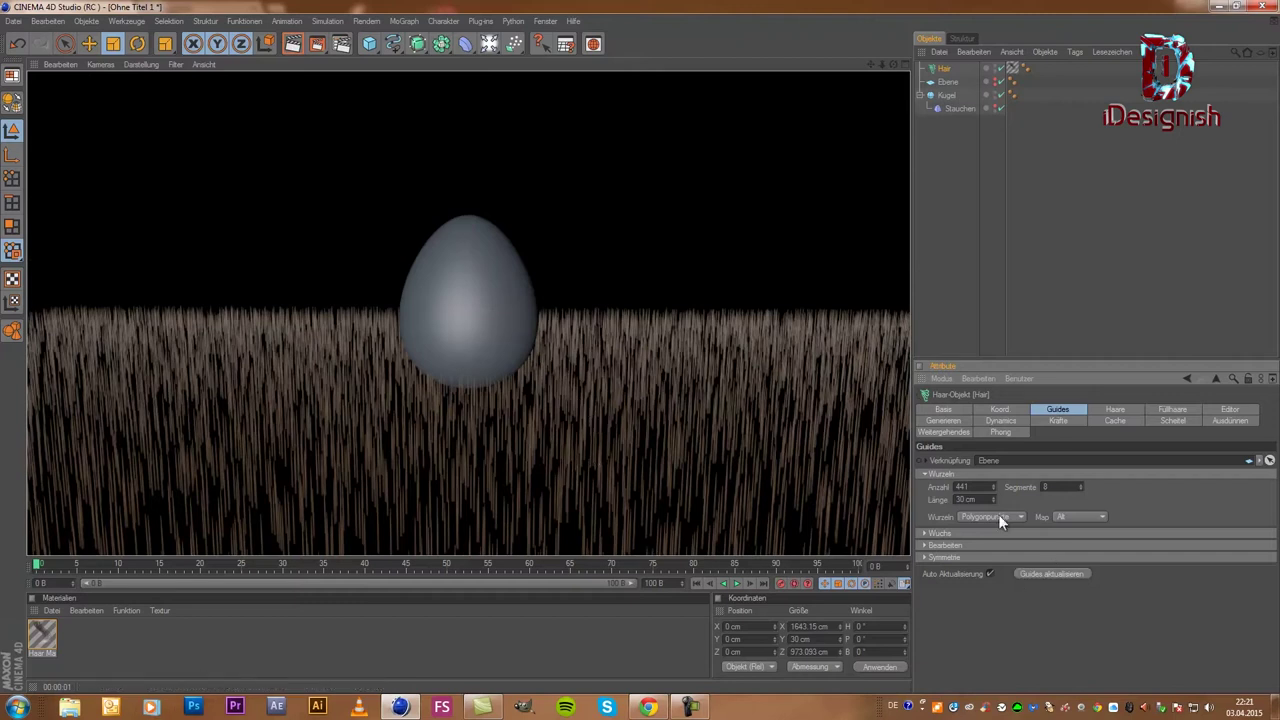
pyautogui.press('Return')
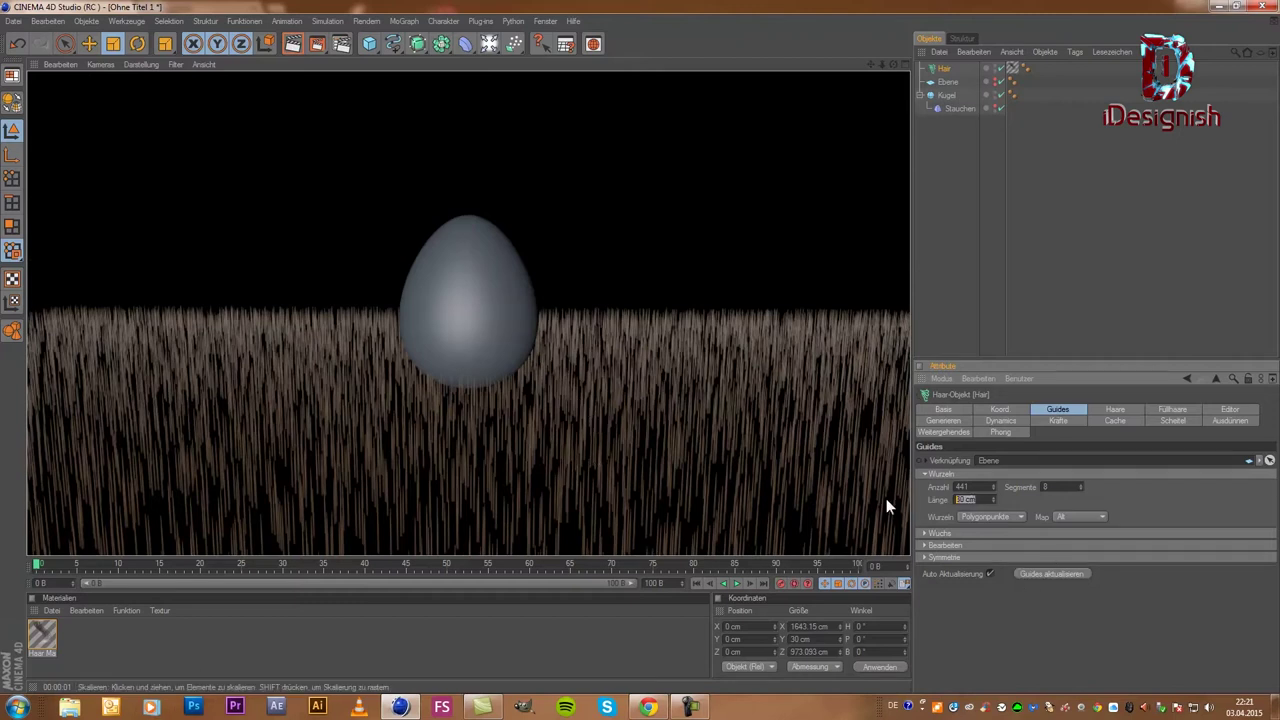
pyautogui.write('40')
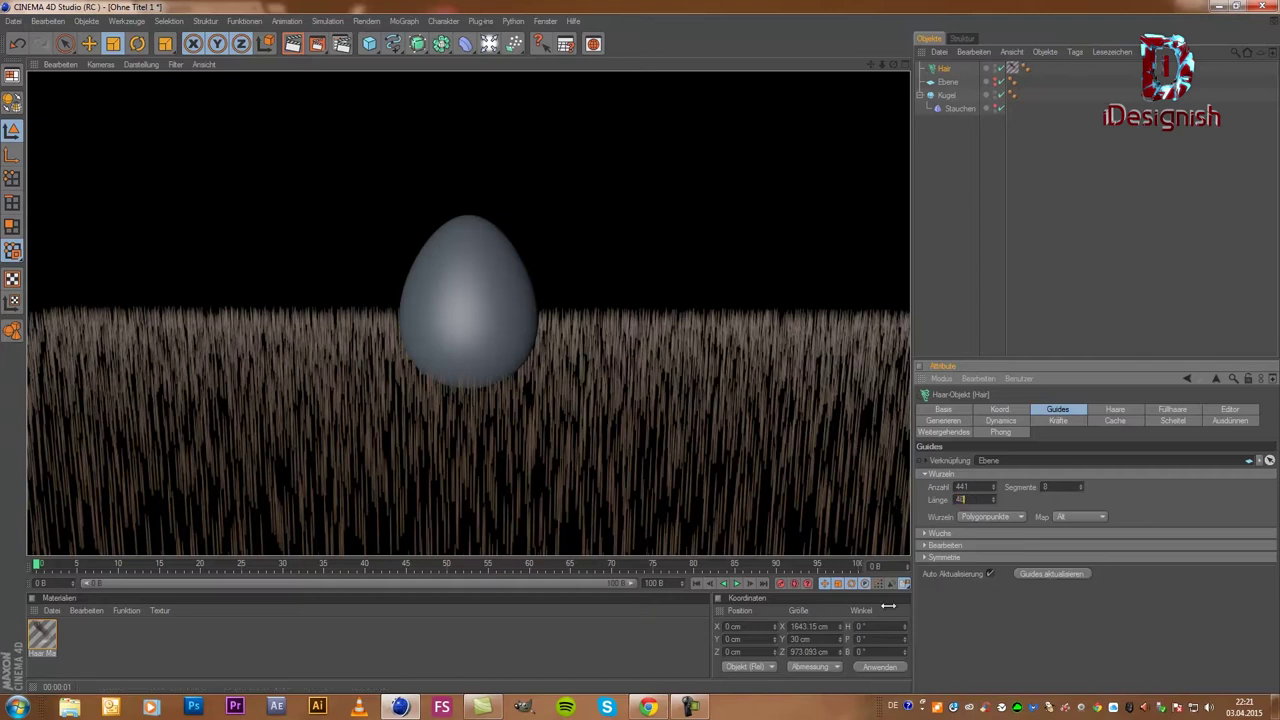
pyautogui.press('Return')
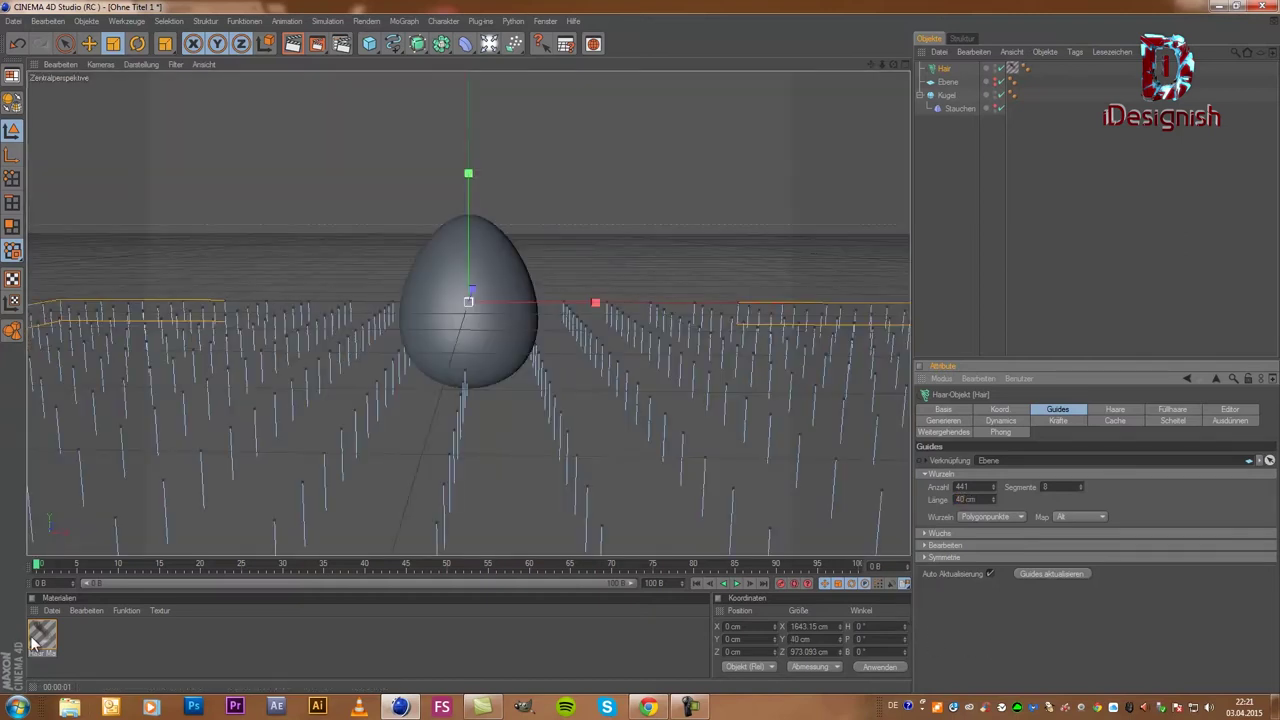
# Step: In Haar Mat, set the Farbe gradient's root stop to dark green
pyautogui.doubleClick(38, 638)
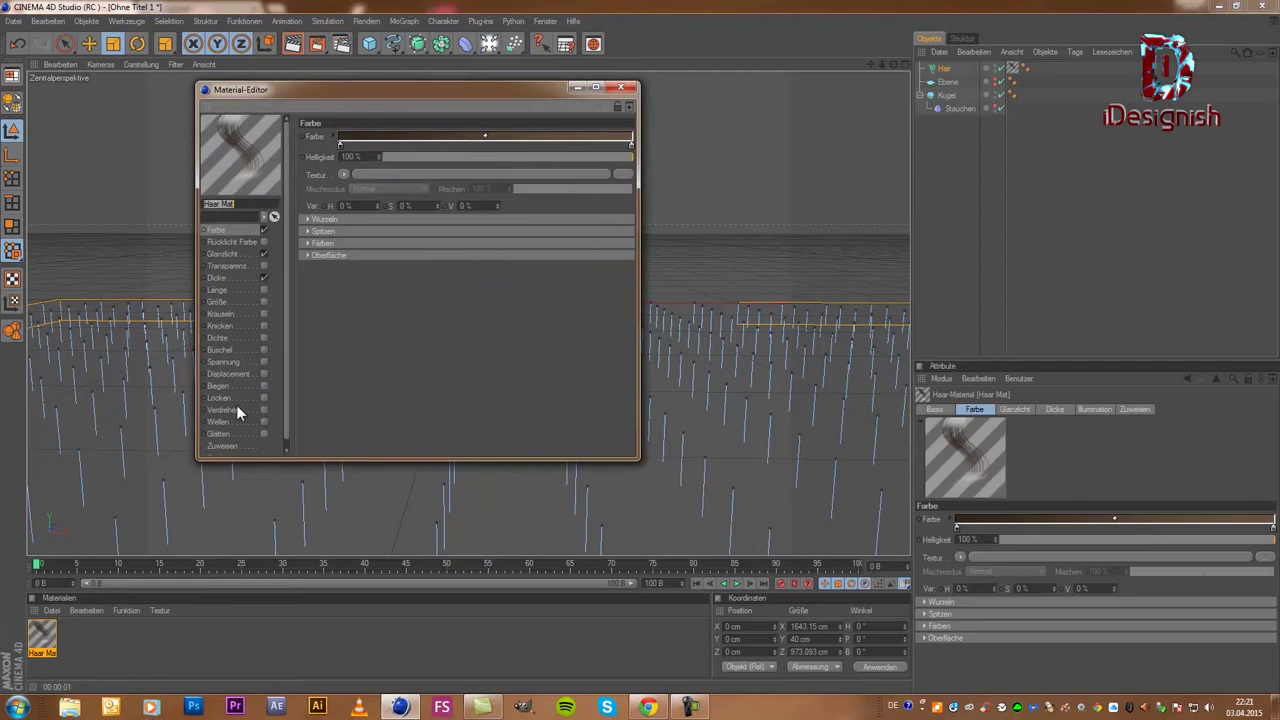
pyautogui.click(341, 142)
pyautogui.doubleClick(341, 144)
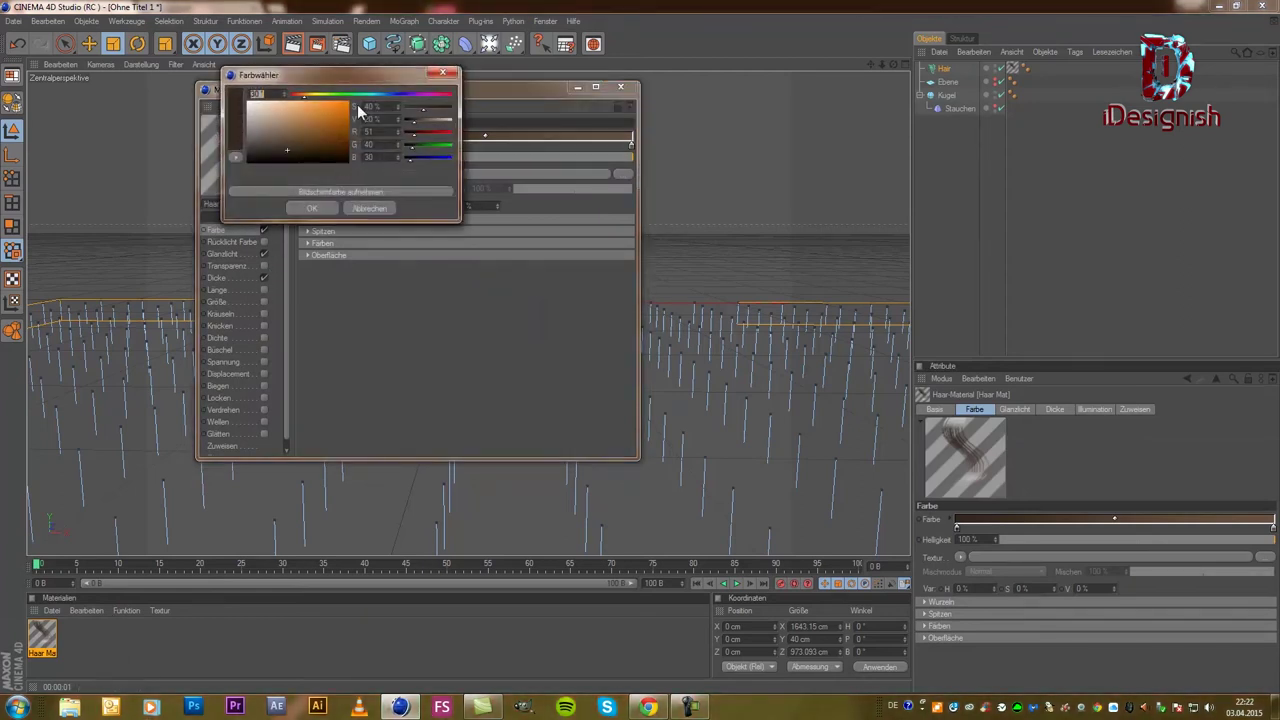
pyautogui.moveTo(374, 74); pyautogui.dragTo(994, 148)
pyautogui.click(972, 167)
pyautogui.moveTo(970, 177); pyautogui.dragTo(985, 222)
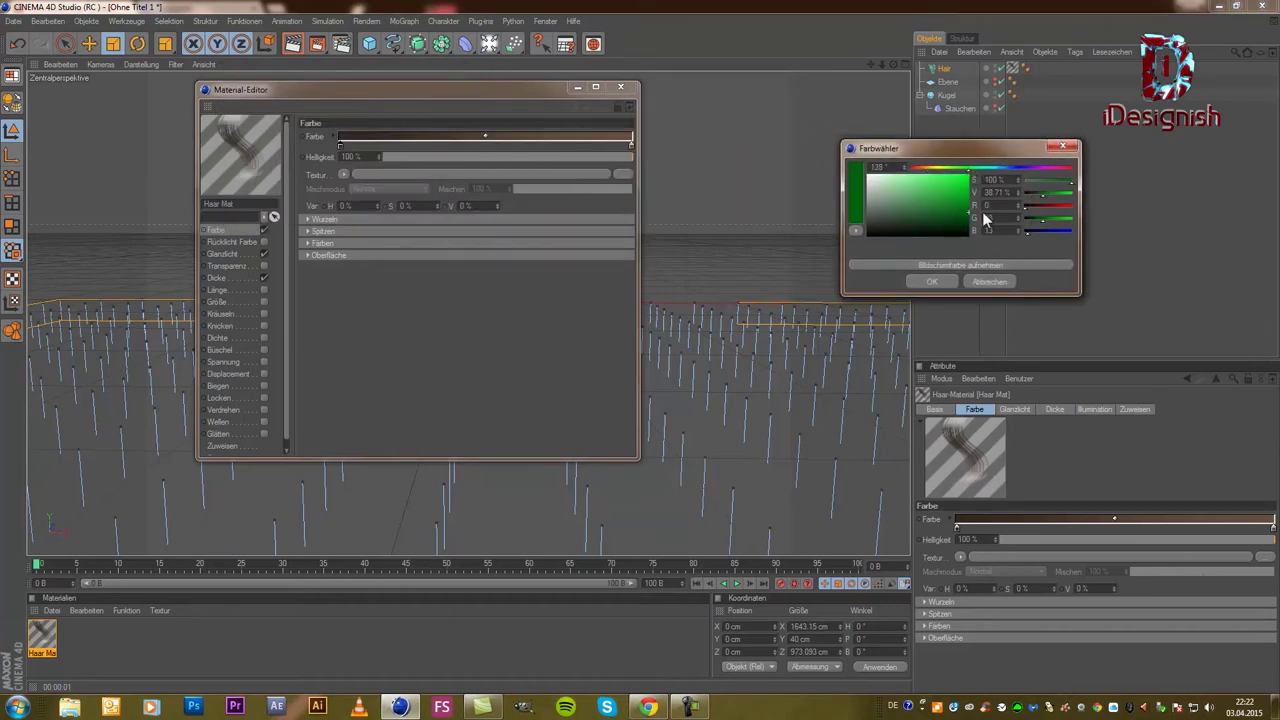
pyautogui.click(950, 282)
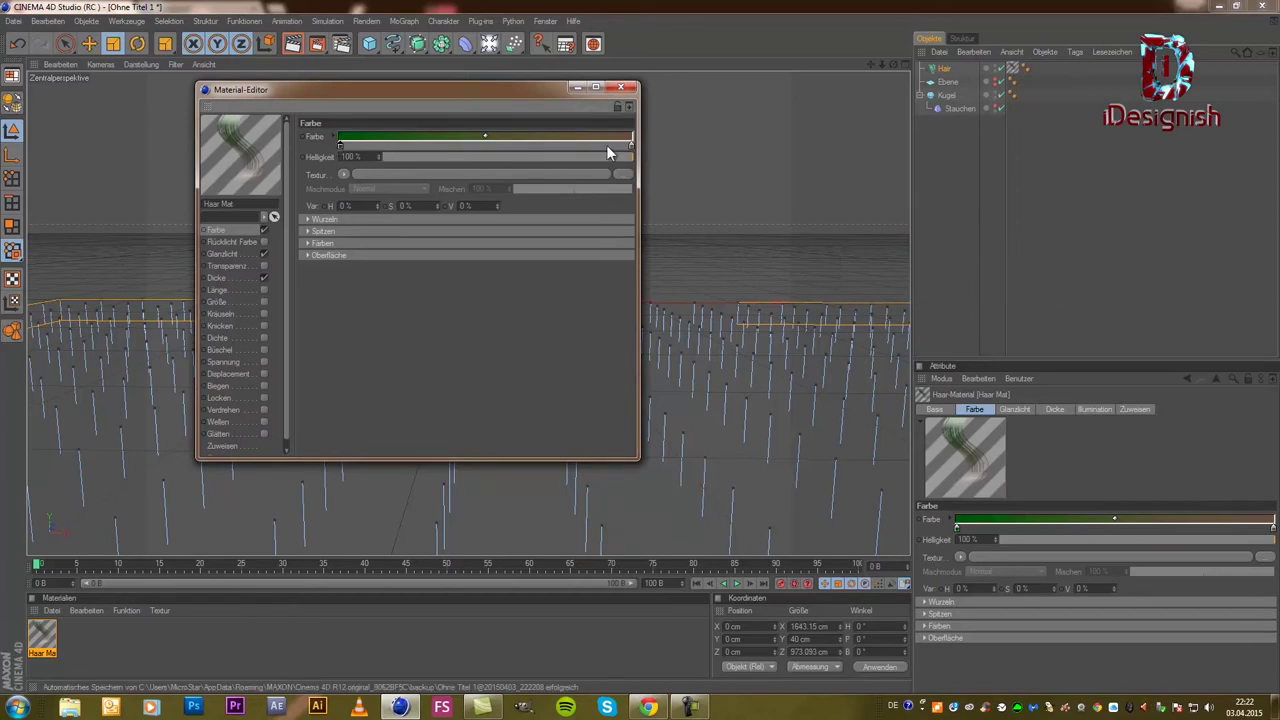
# Step: Set the gradient's tip stop to light green
pyautogui.doubleClick(631, 146)
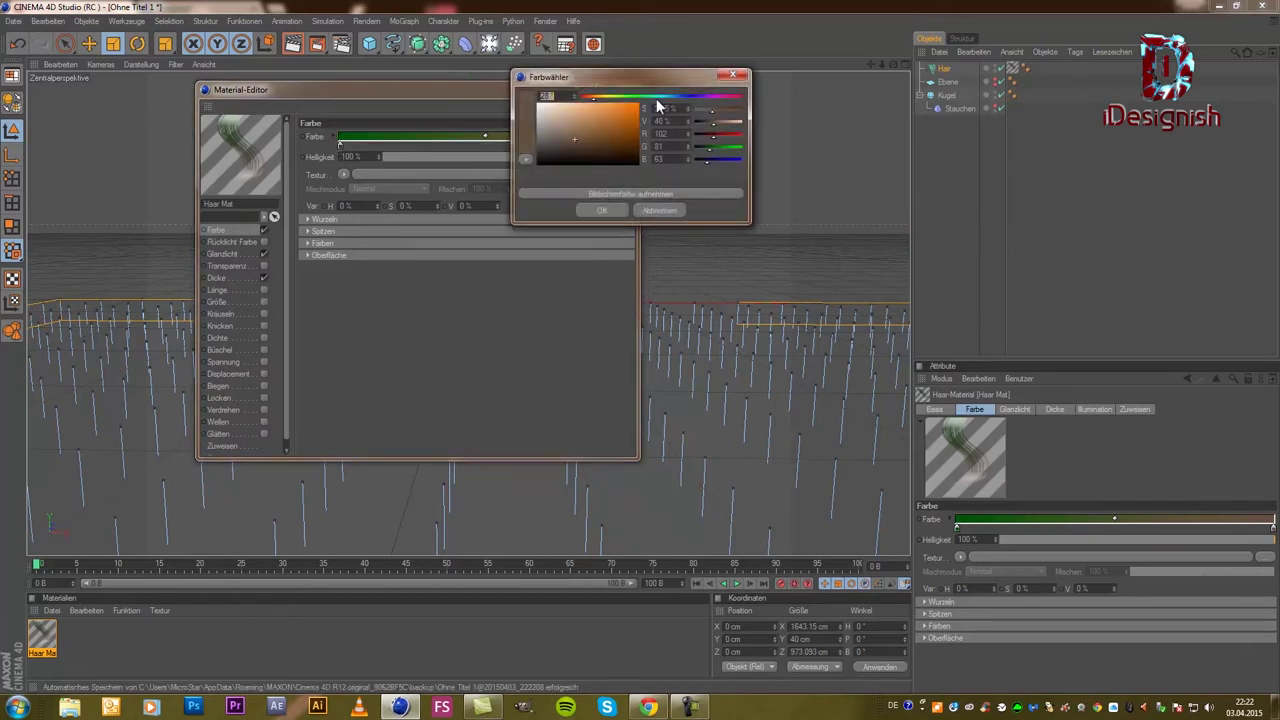
pyautogui.moveTo(628, 103); pyautogui.dragTo(654, 120)
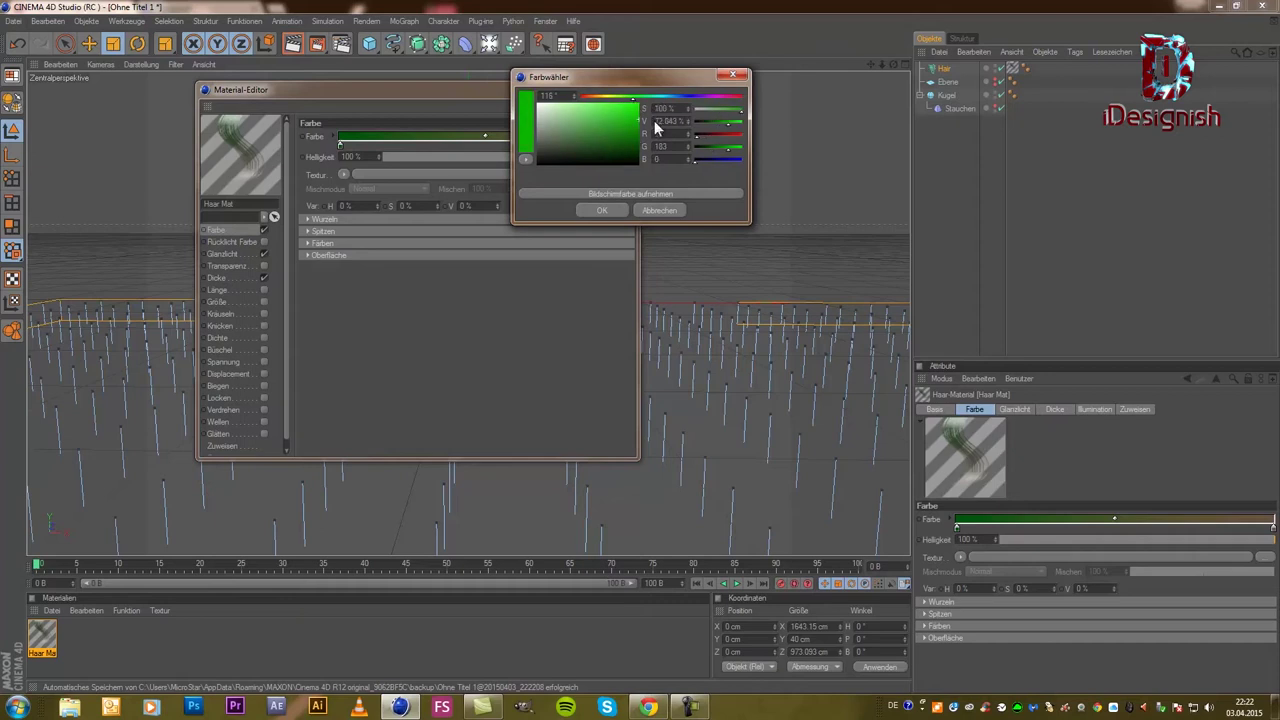
pyautogui.moveTo(656, 119); pyautogui.dragTo(576, 104)
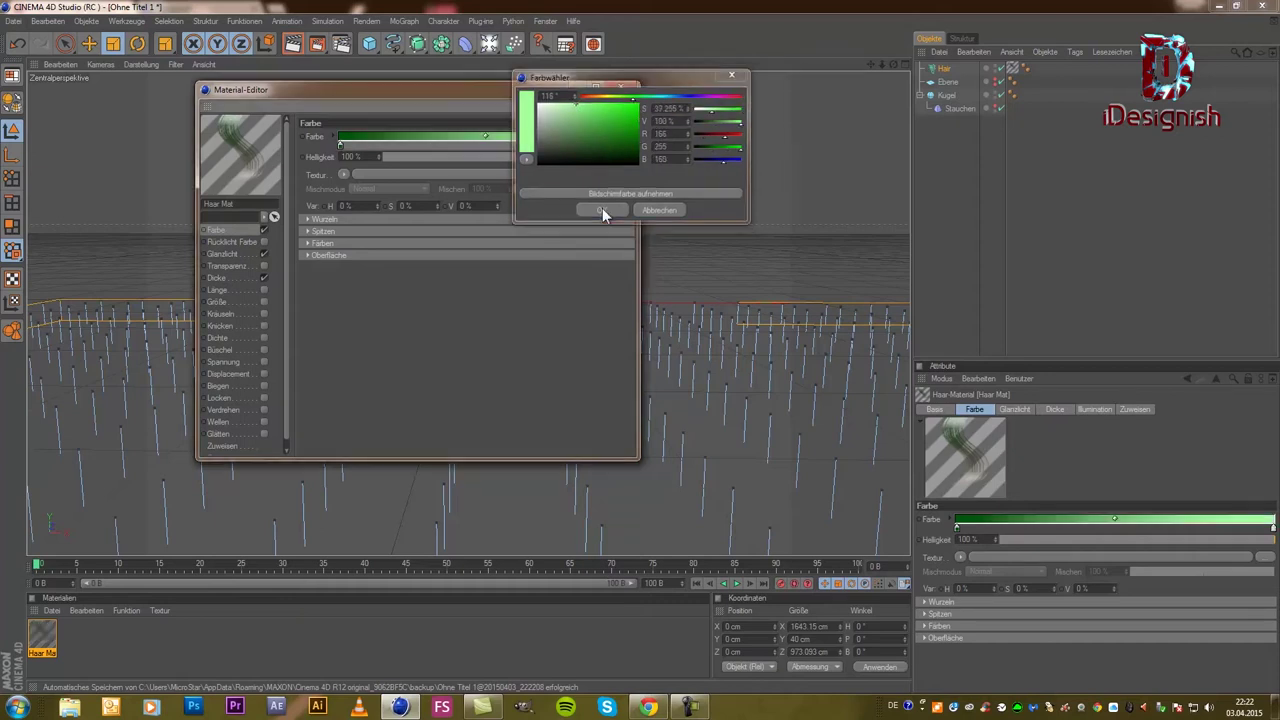
pyautogui.click(602, 210)
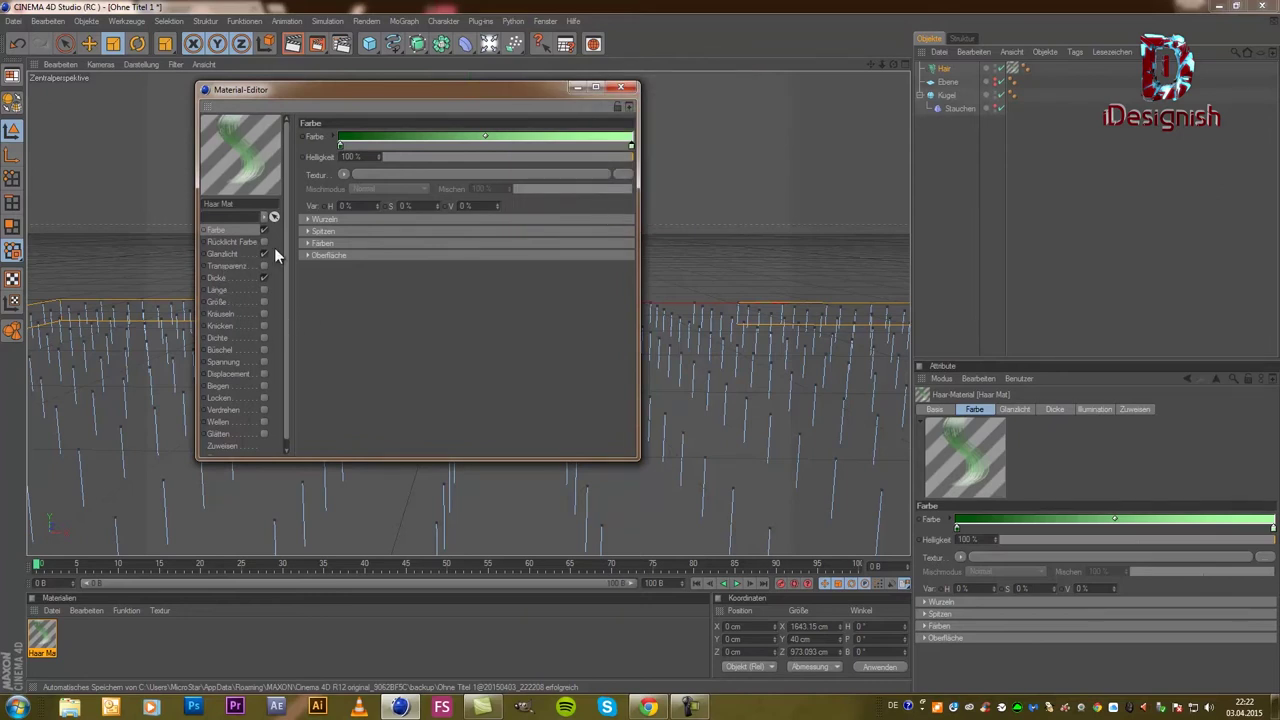
# Step: Set Primär Stärke to 30% and enable Kräuseln (50%) and Biegen (10%) on the hair material
pyautogui.click(240, 255)
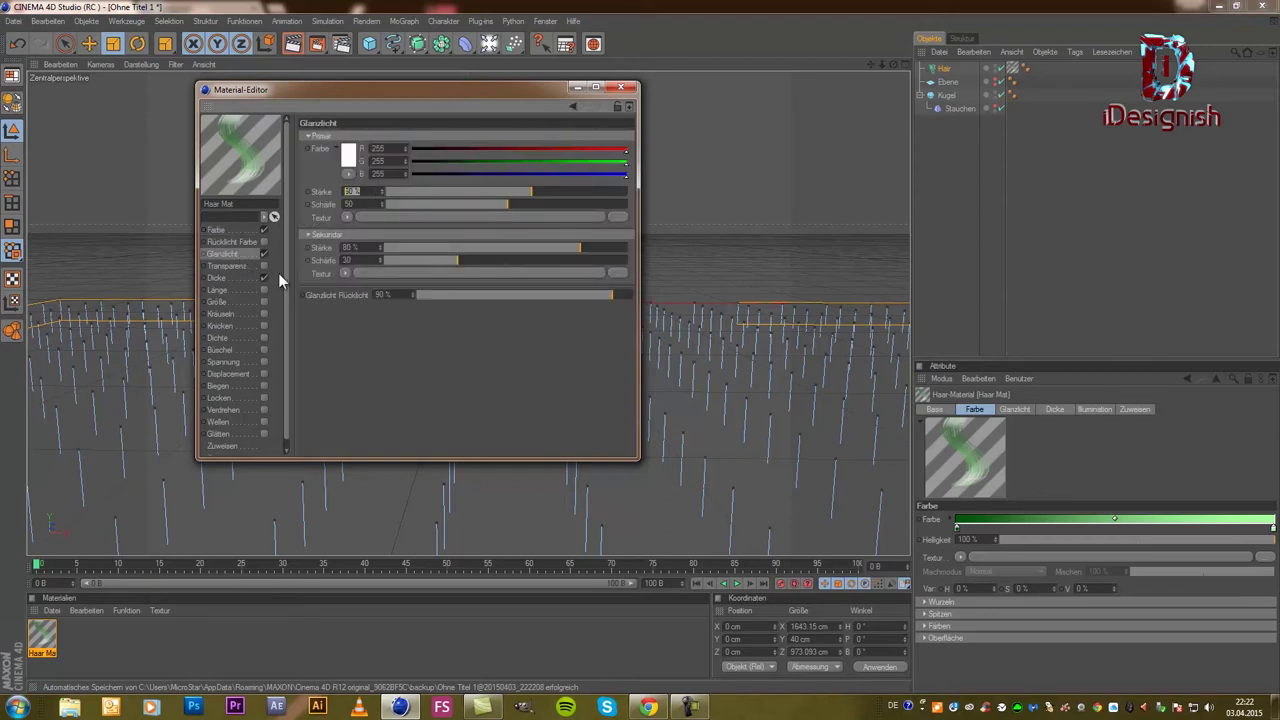
pyautogui.write('30')
pyautogui.press('Return')
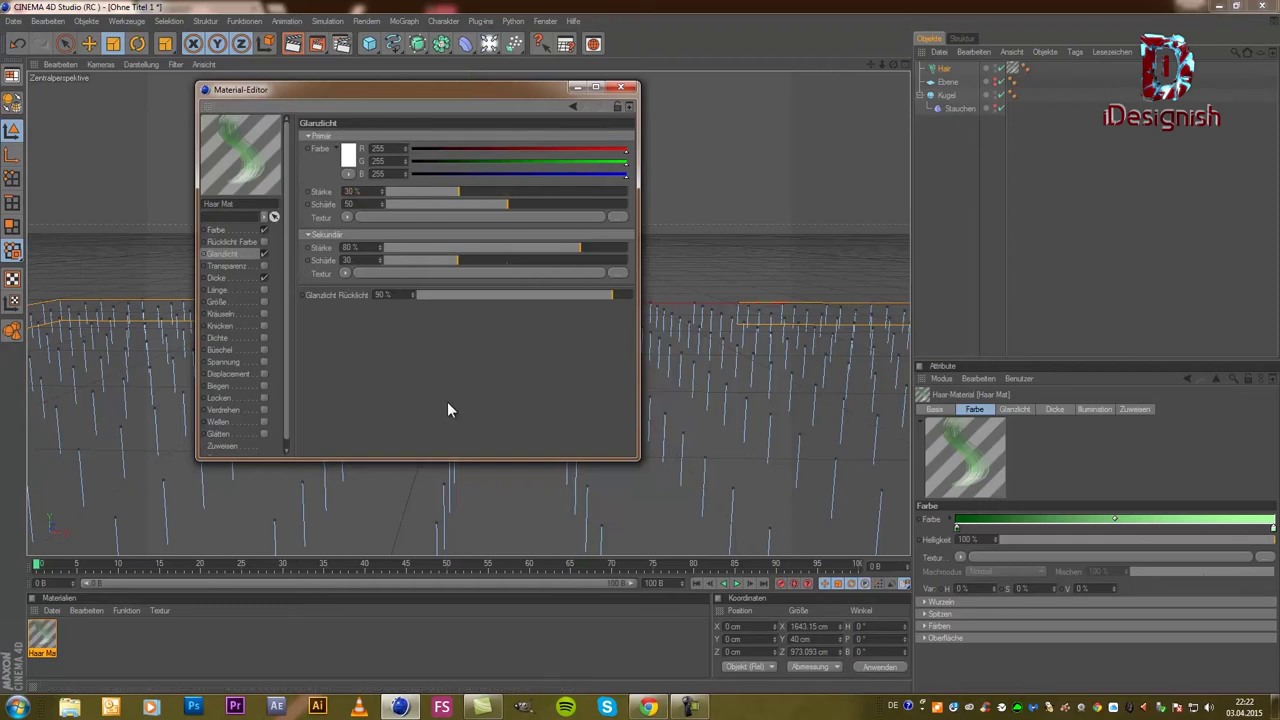
pyautogui.click(261, 314)
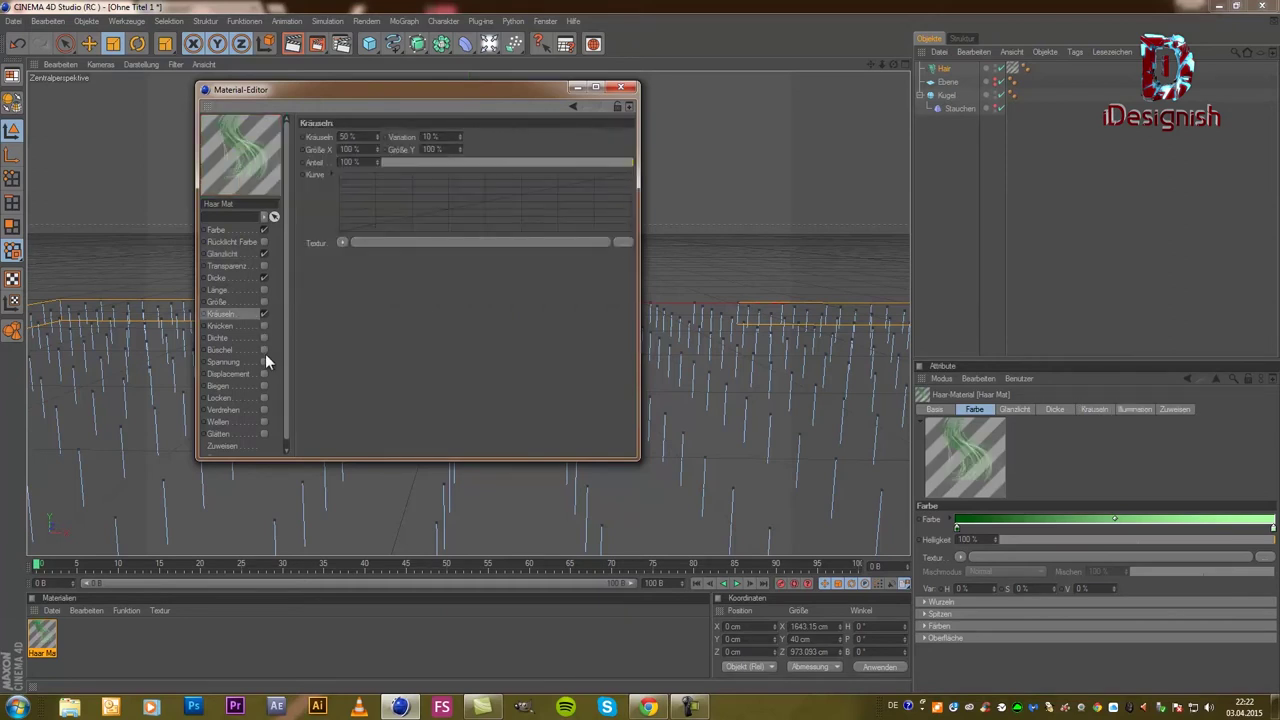
pyautogui.click(261, 386)
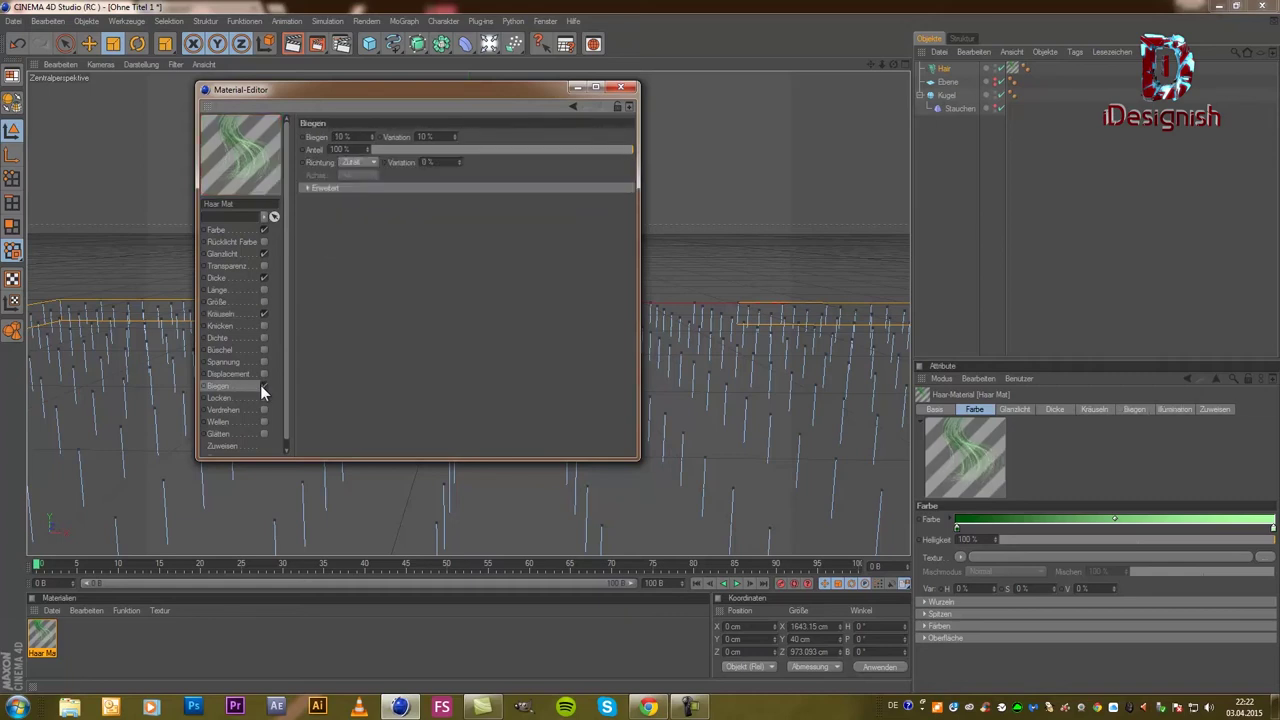
# Step: Close the Material Editor and render the viewport with nothing selected
pyautogui.click(620, 88)
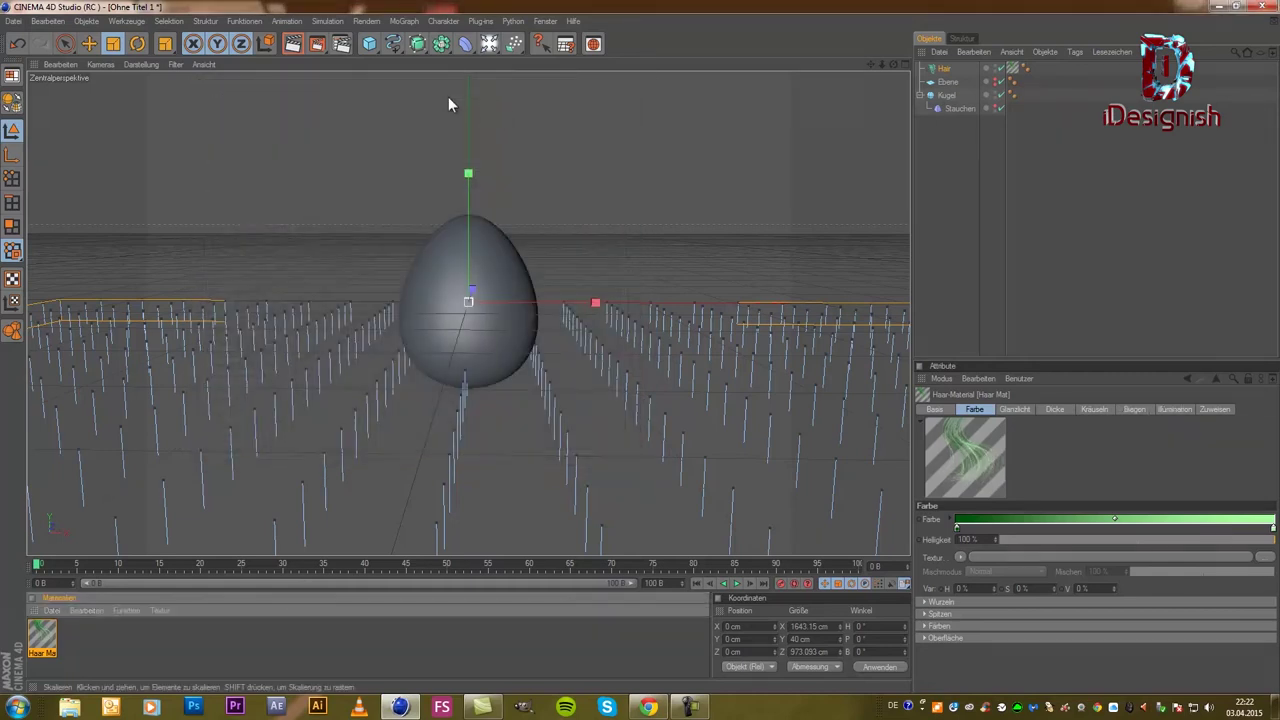
pyautogui.click(292, 43)
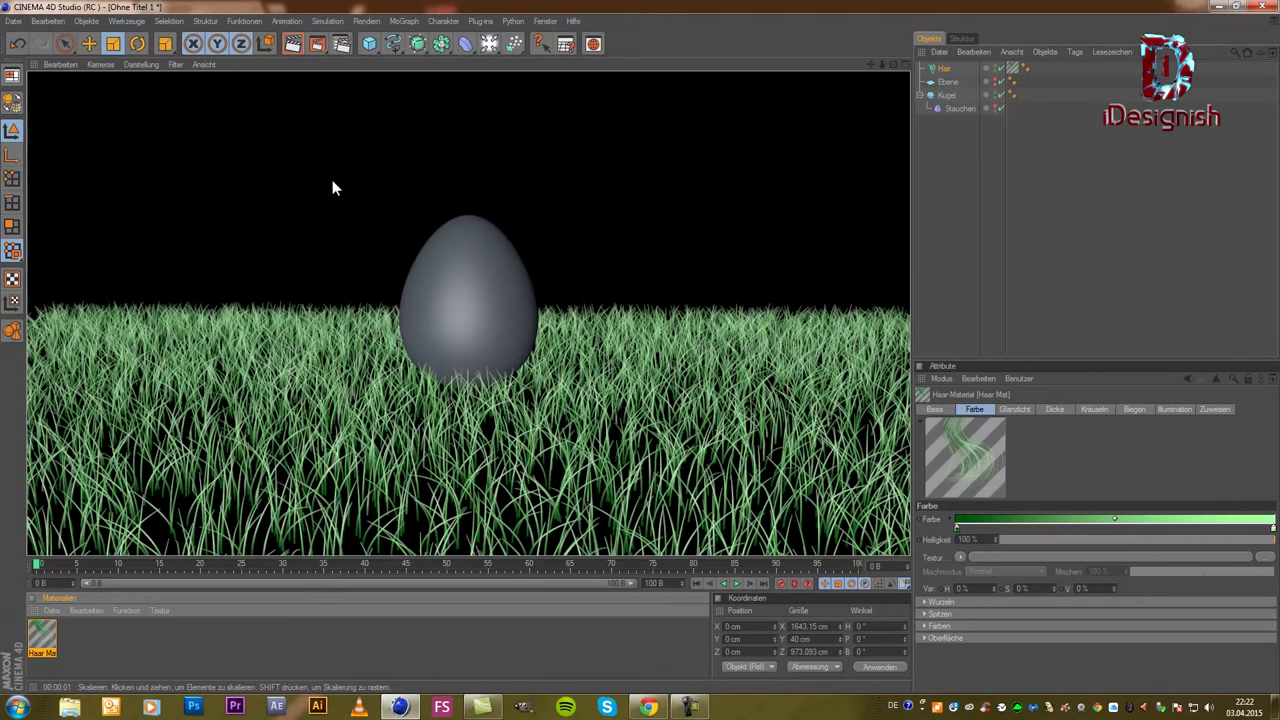
pyautogui.click(707, 381)
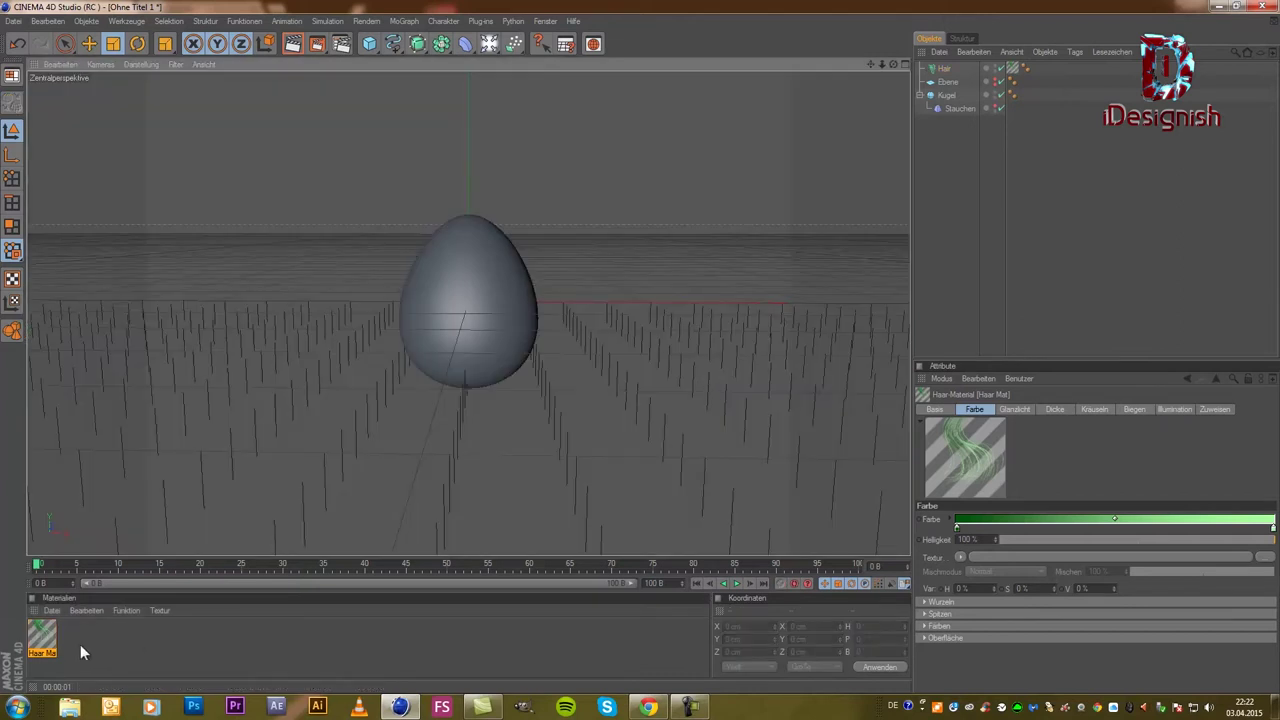
pyautogui.click(286, 49)
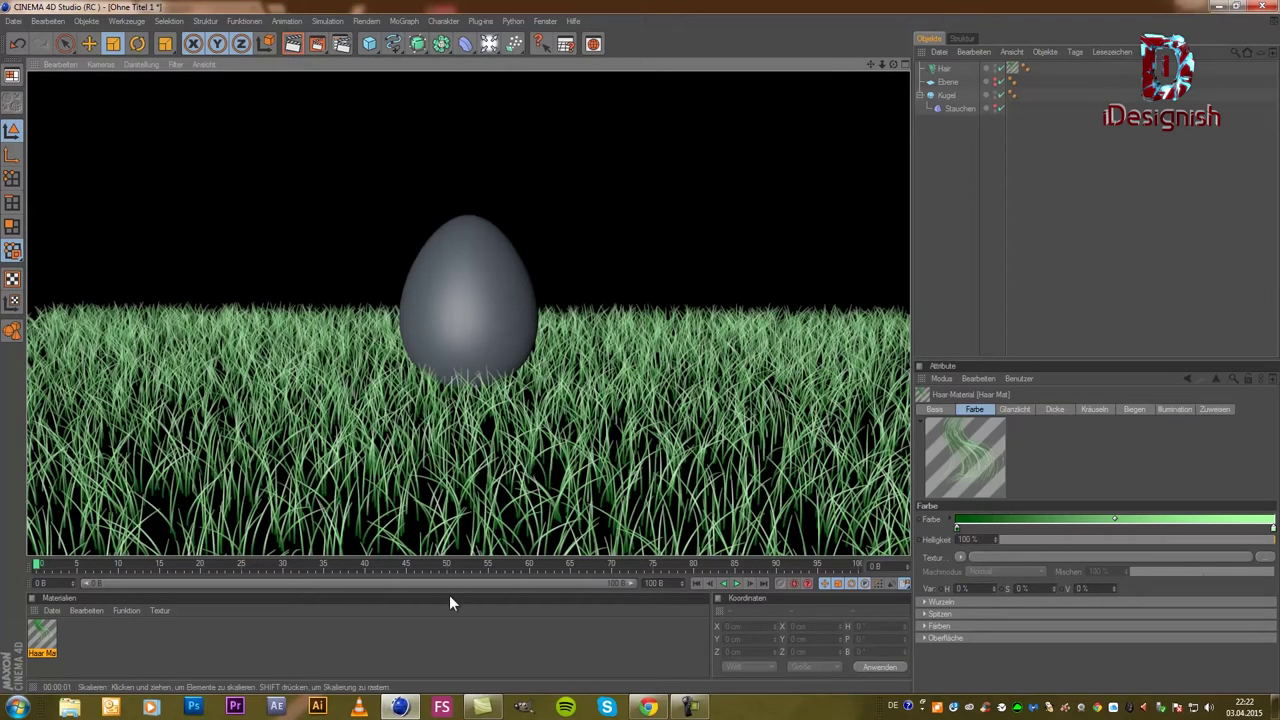
# Step: Brighten the hair gradient's tip stop to saturated green and check it in a preview render
pyautogui.doubleClick(42, 636)
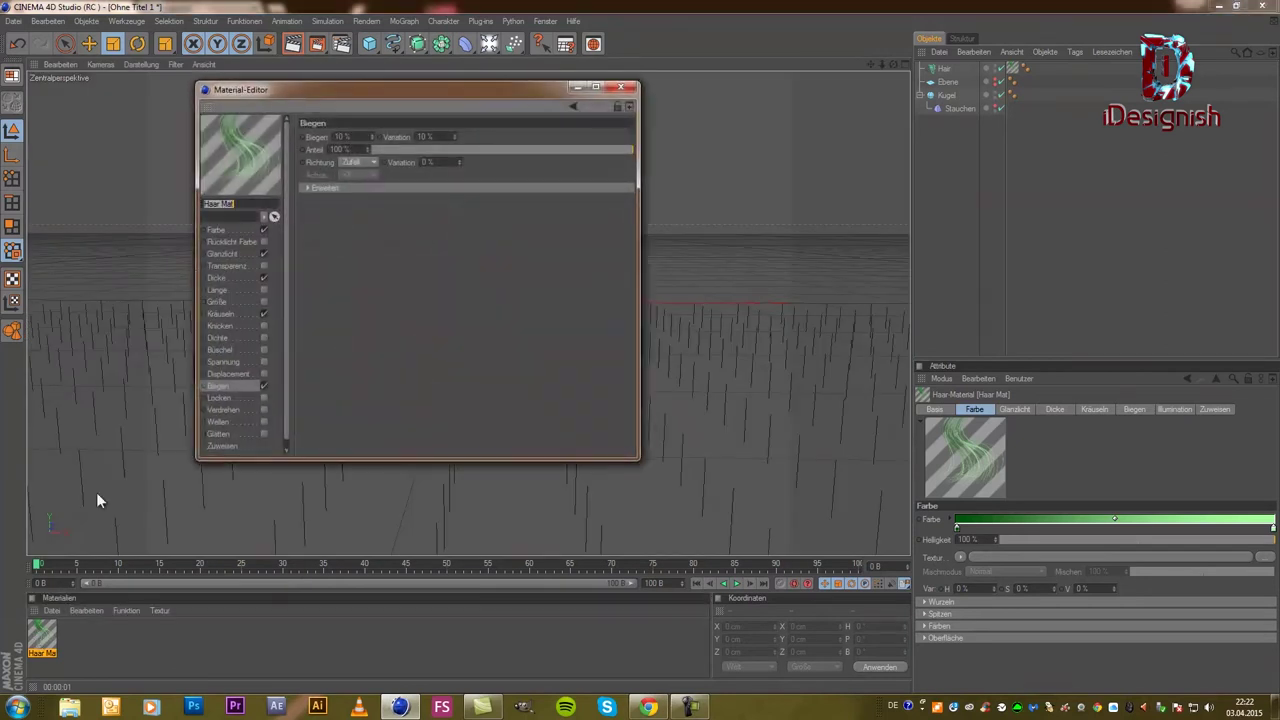
pyautogui.click(229, 231)
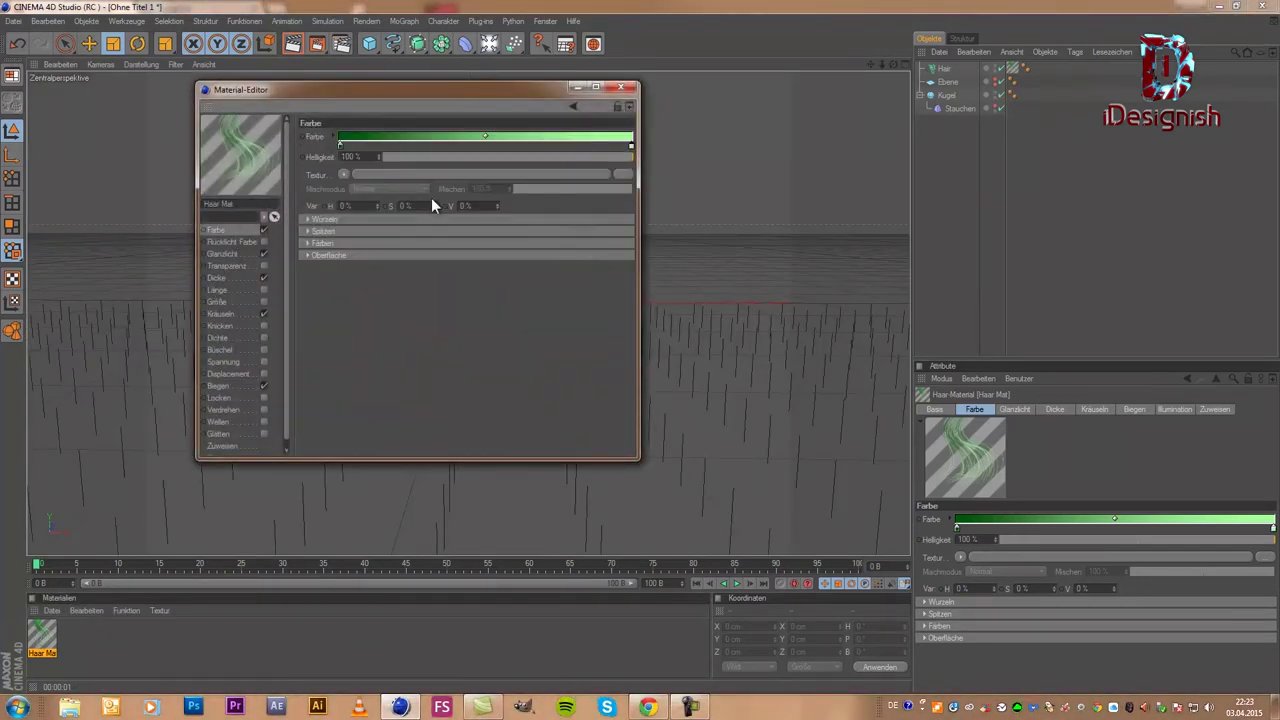
pyautogui.doubleClick(629, 144)
pyautogui.moveTo(672, 117); pyautogui.dragTo(682, 121)
pyautogui.click(613, 213)
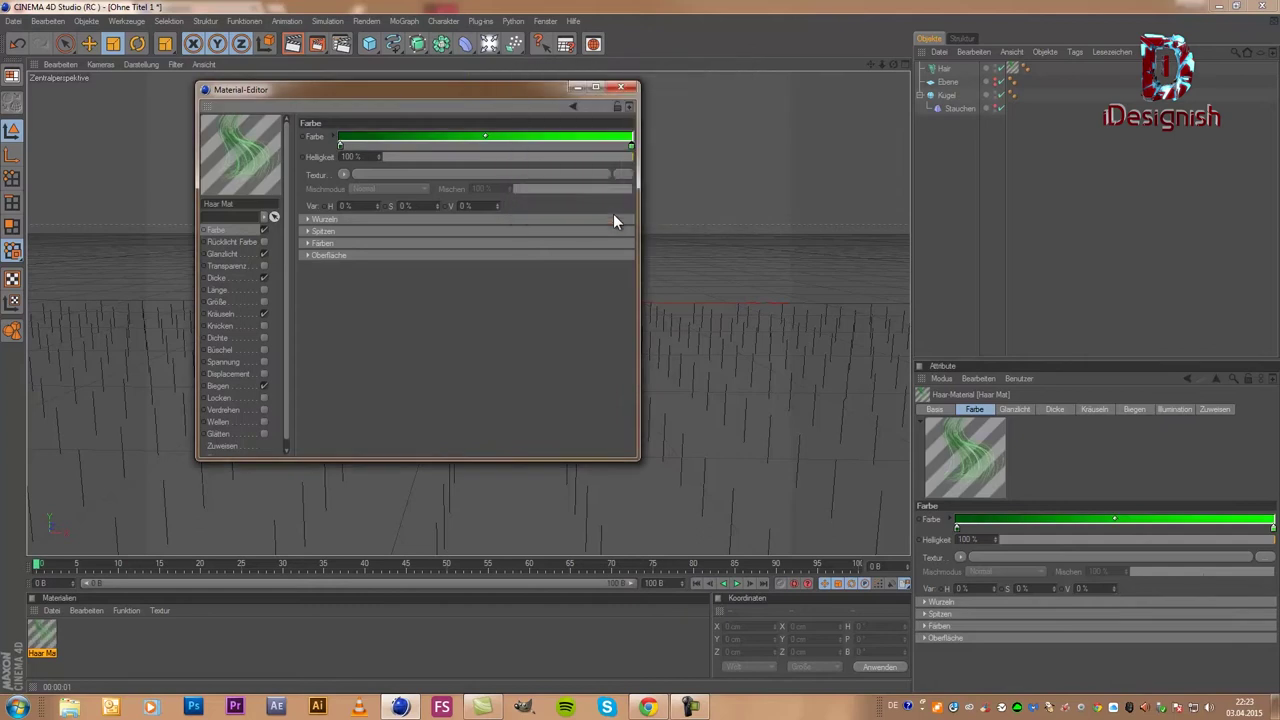
pyautogui.click(626, 87)
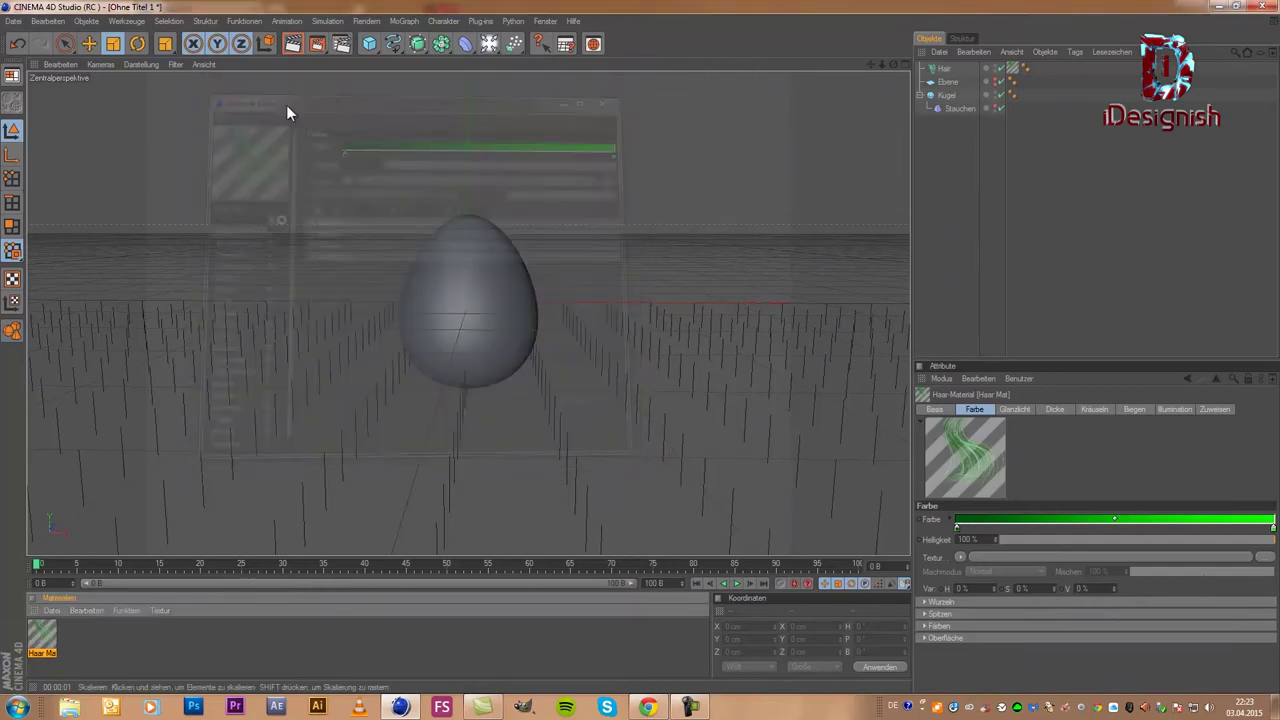
pyautogui.click(288, 49)
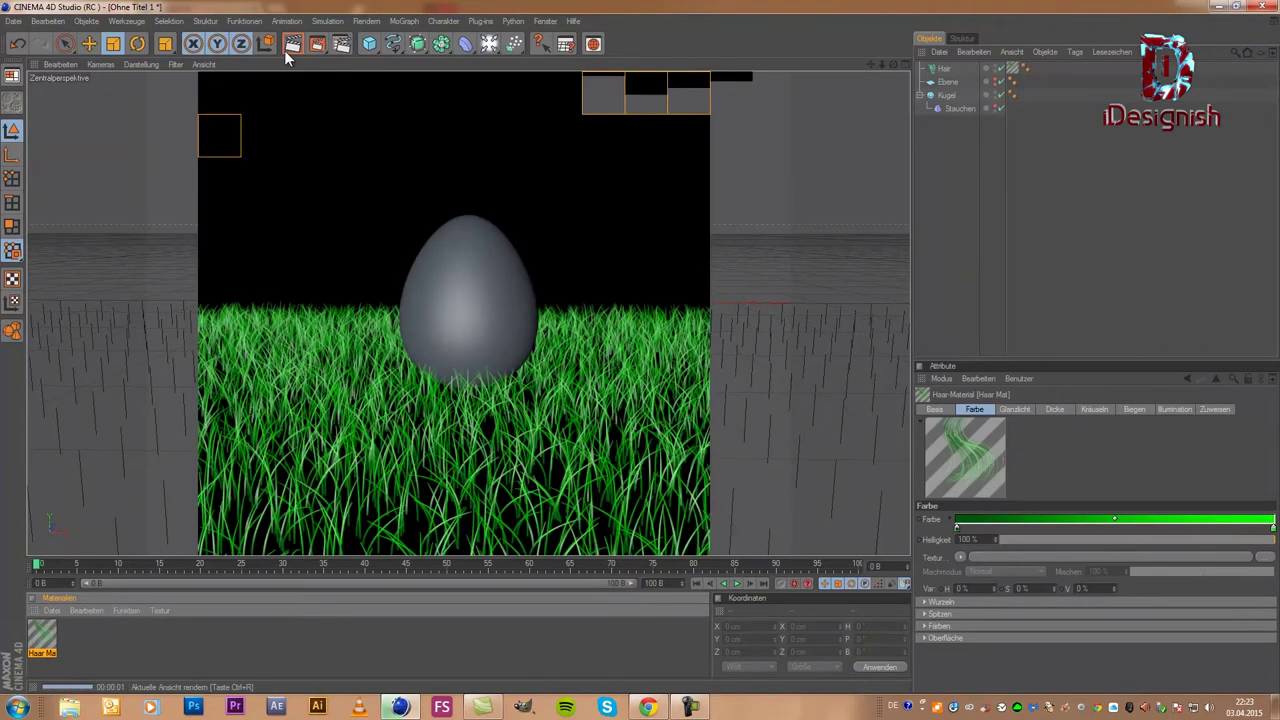
pyautogui.click(382, 214)
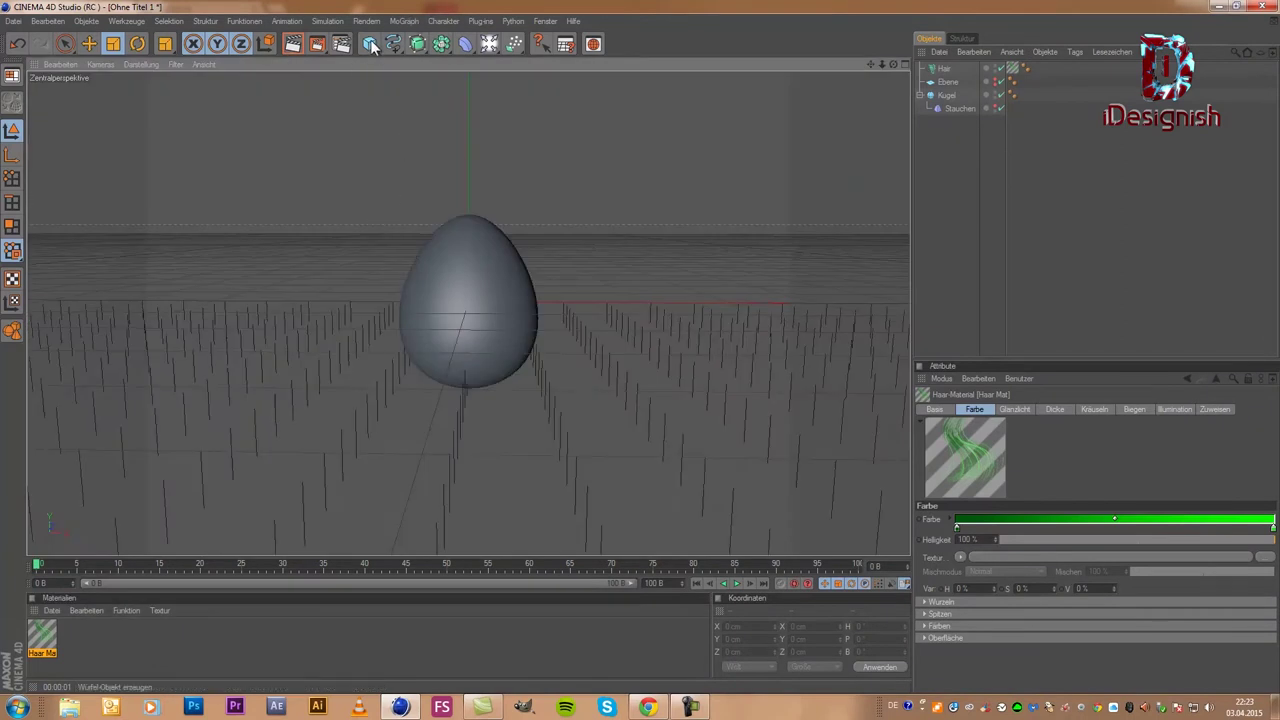
# Step: Pick the Linear spline type and switch to the four-view layout
pyautogui.scroll(-3, 734, 196)
pyautogui.scroll(-2, 724, 155)
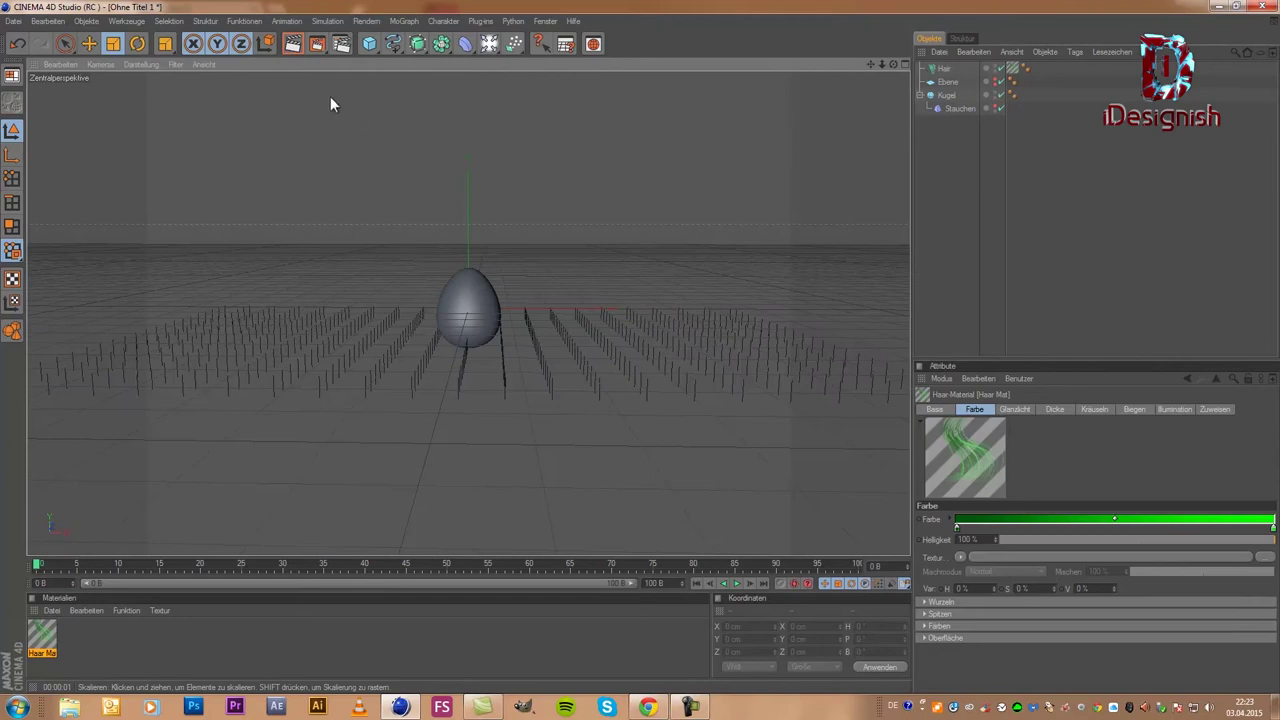
pyautogui.click(393, 44)
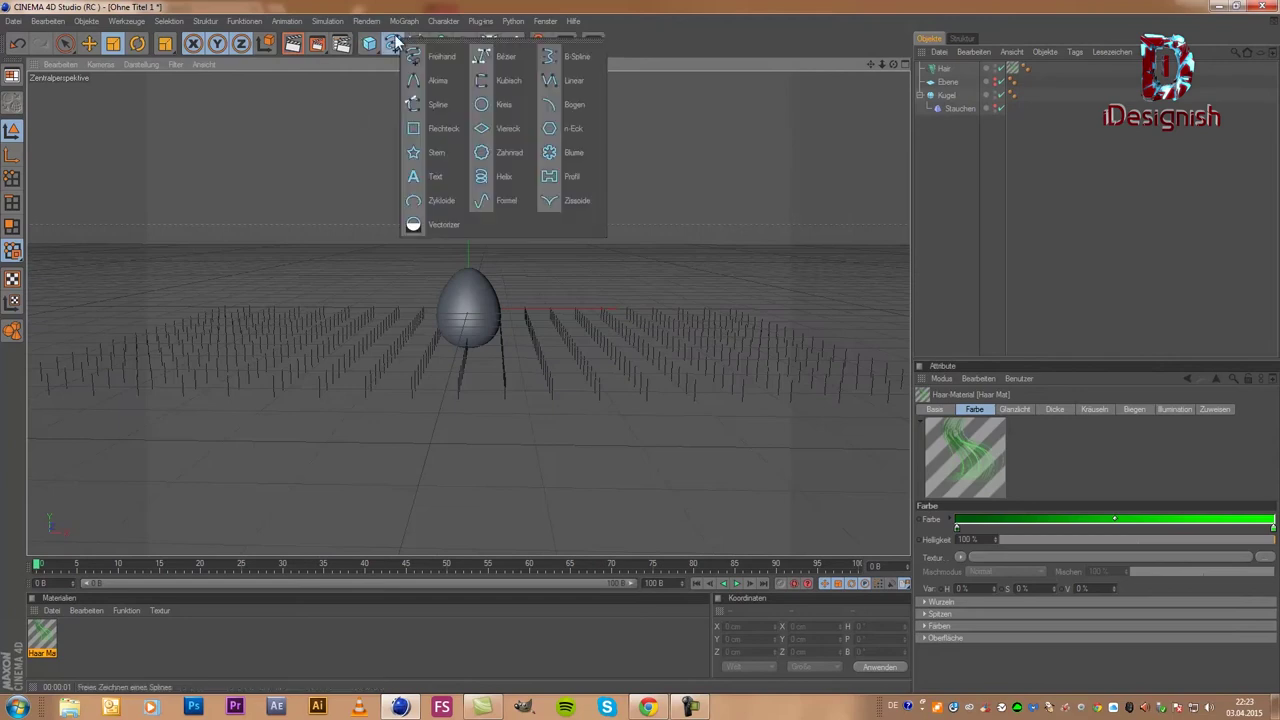
pyautogui.click(575, 82)
pyautogui.middleClick(489, 151)
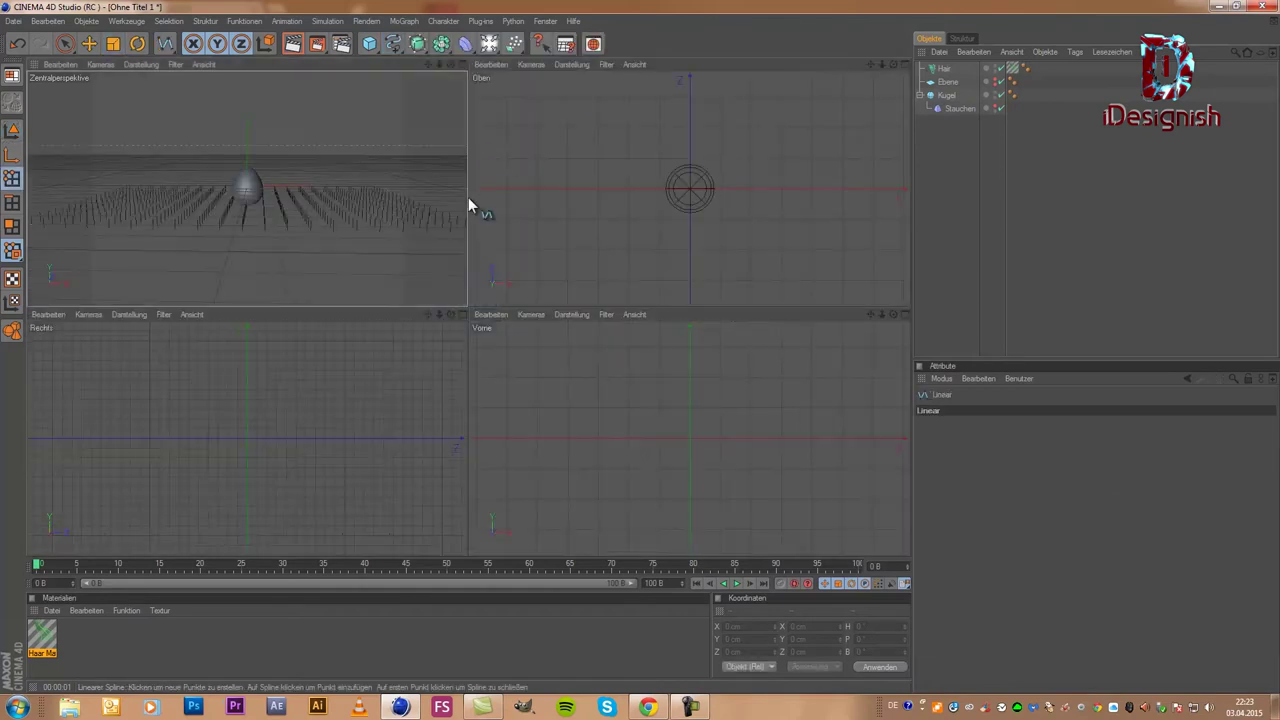
# Step: Draw a vertical spline segment beside the egg in the Rechts view, one point above the other
pyautogui.scroll(-2, 264, 400)
pyautogui.scroll(-2, 334, 486)
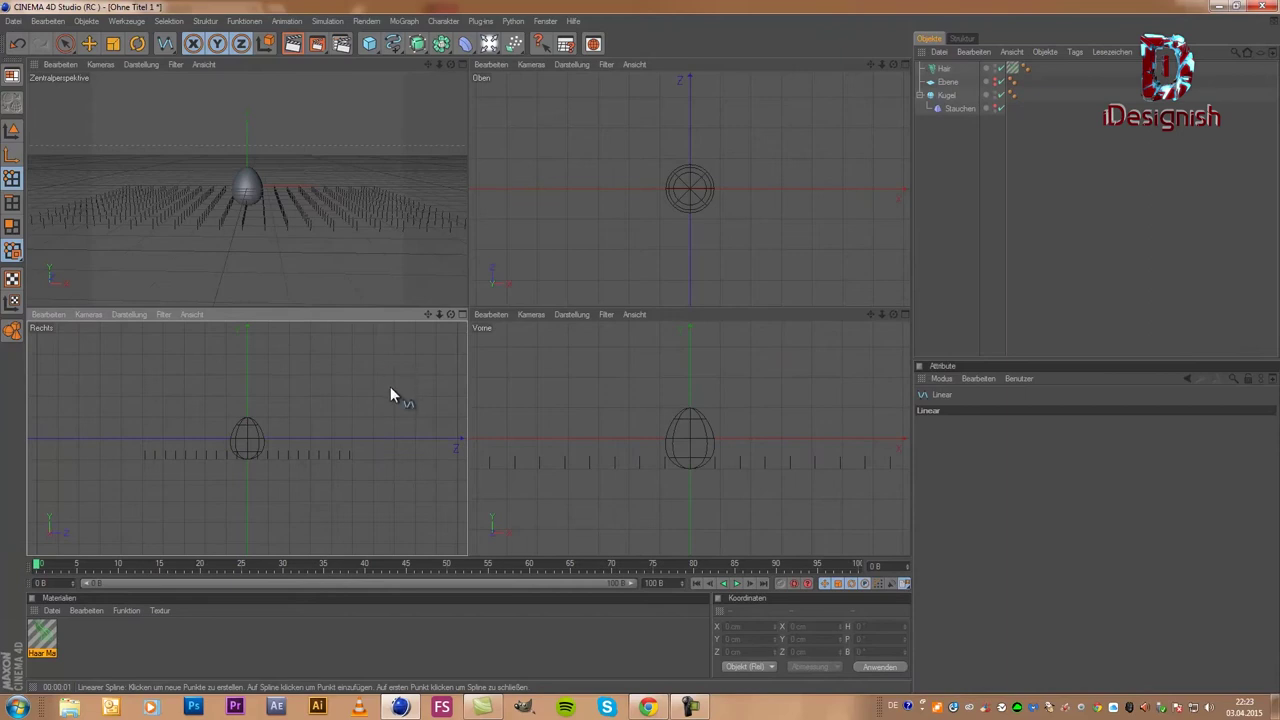
pyautogui.click(373, 335)
pyautogui.click(374, 483)
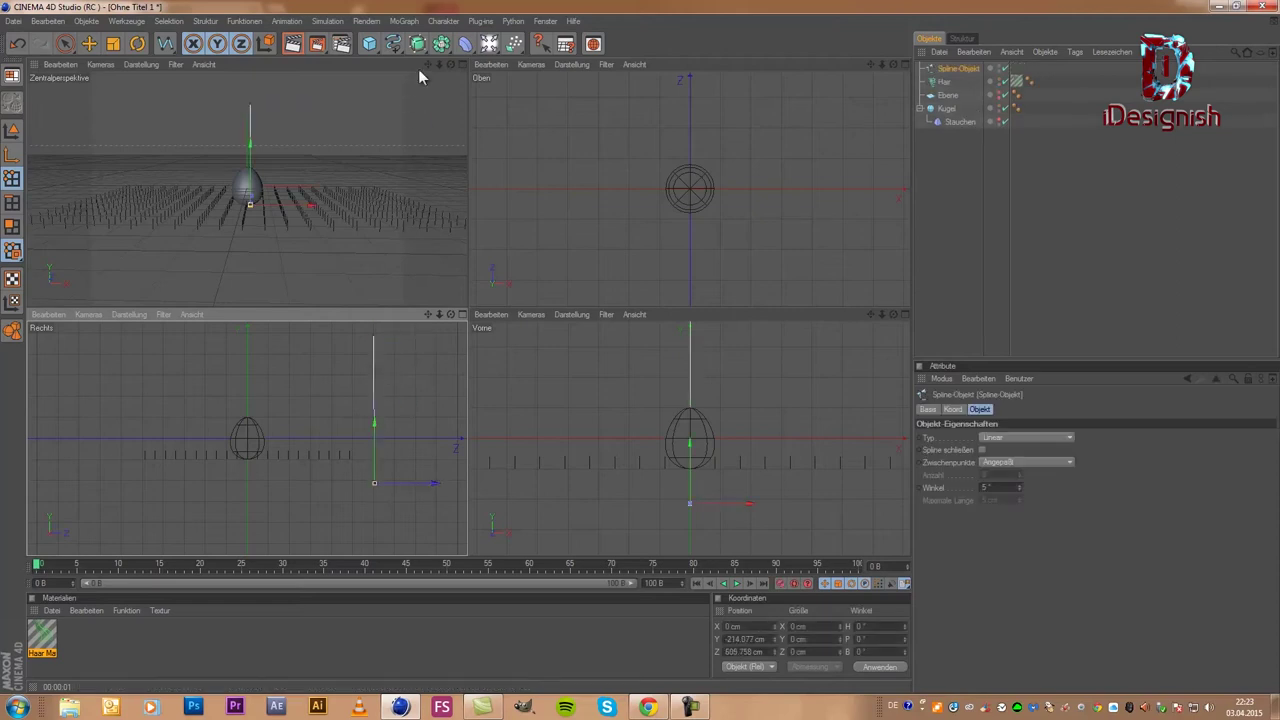
pyautogui.moveTo(456, 62)
pyautogui.mouseDown()
pyautogui.moveTo(469, 306)
pyautogui.moveTo(437, 133)
pyautogui.mouseUp()
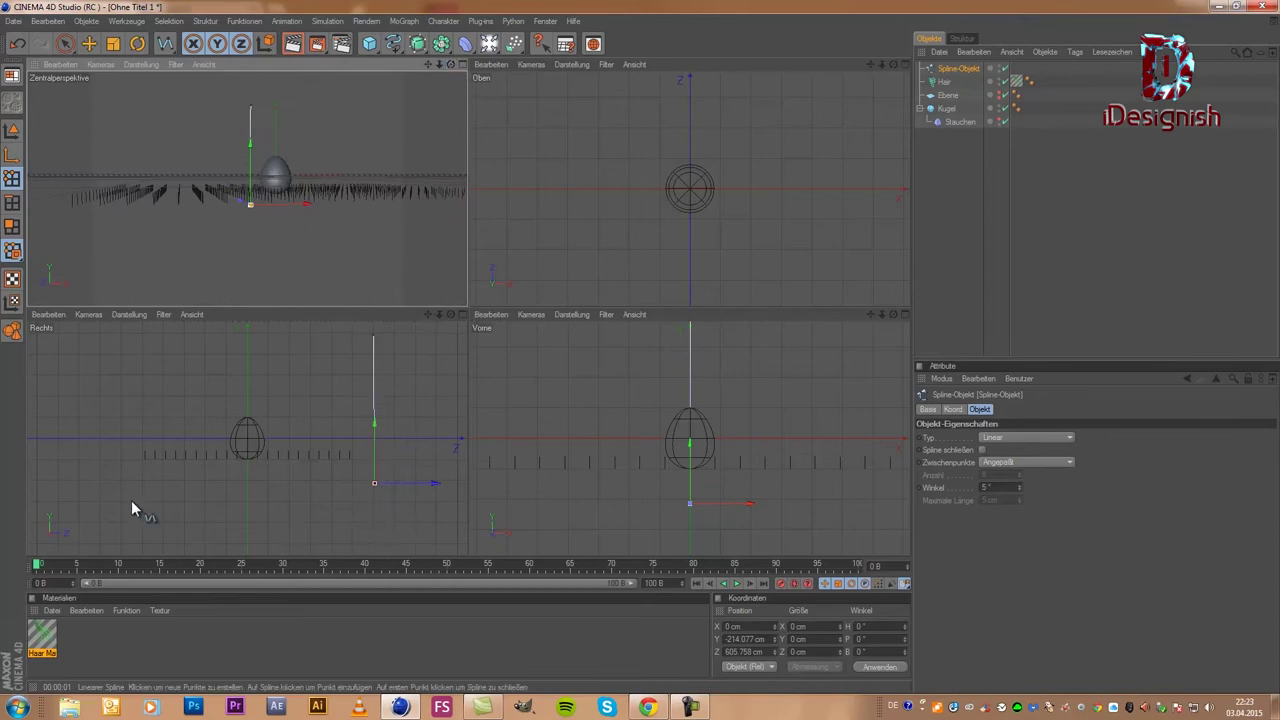
# Step: Extend the spline along the ground into an L and add a point near its corner
pyautogui.click(79, 479)
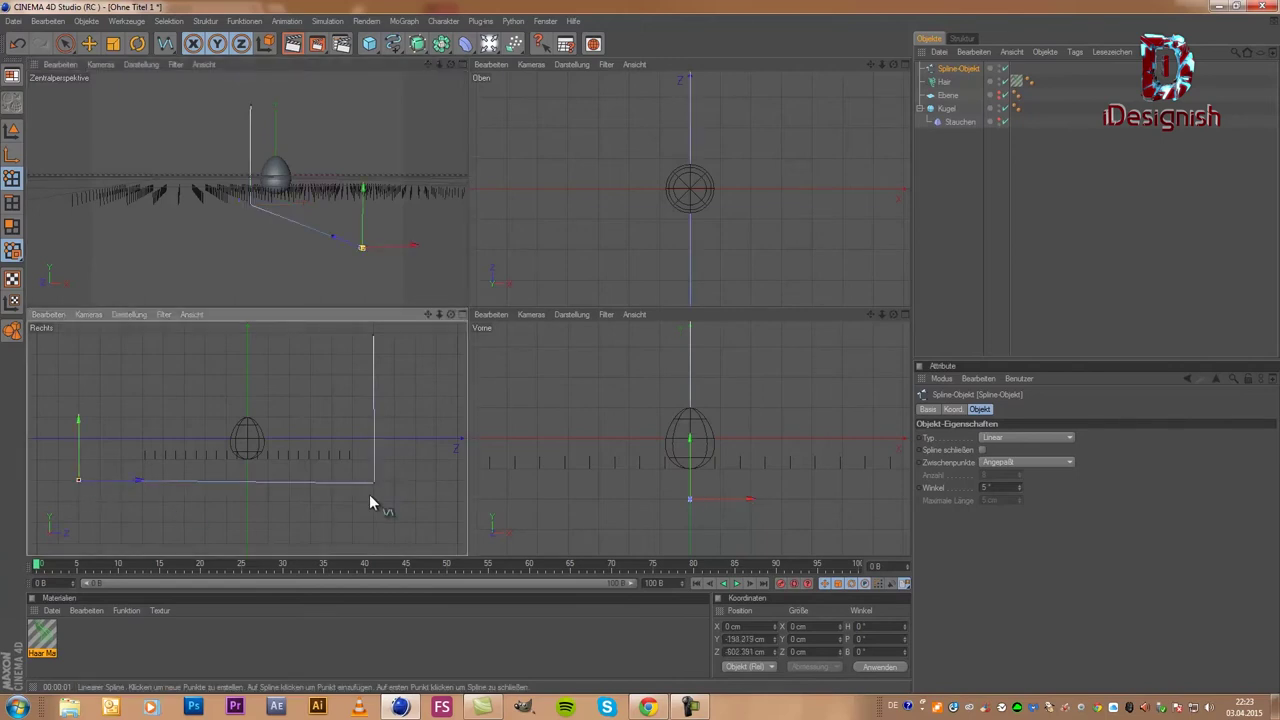
pyautogui.rightClick(383, 457)
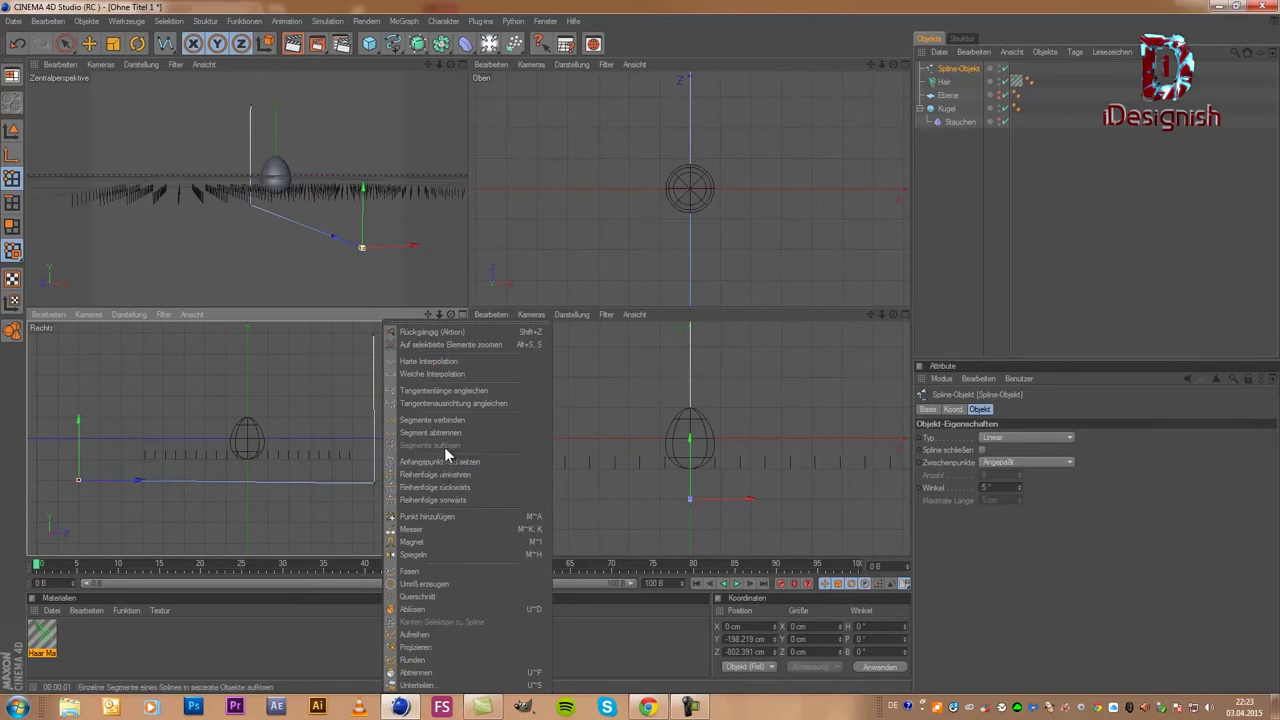
pyautogui.click(450, 518)
pyautogui.click(373, 462)
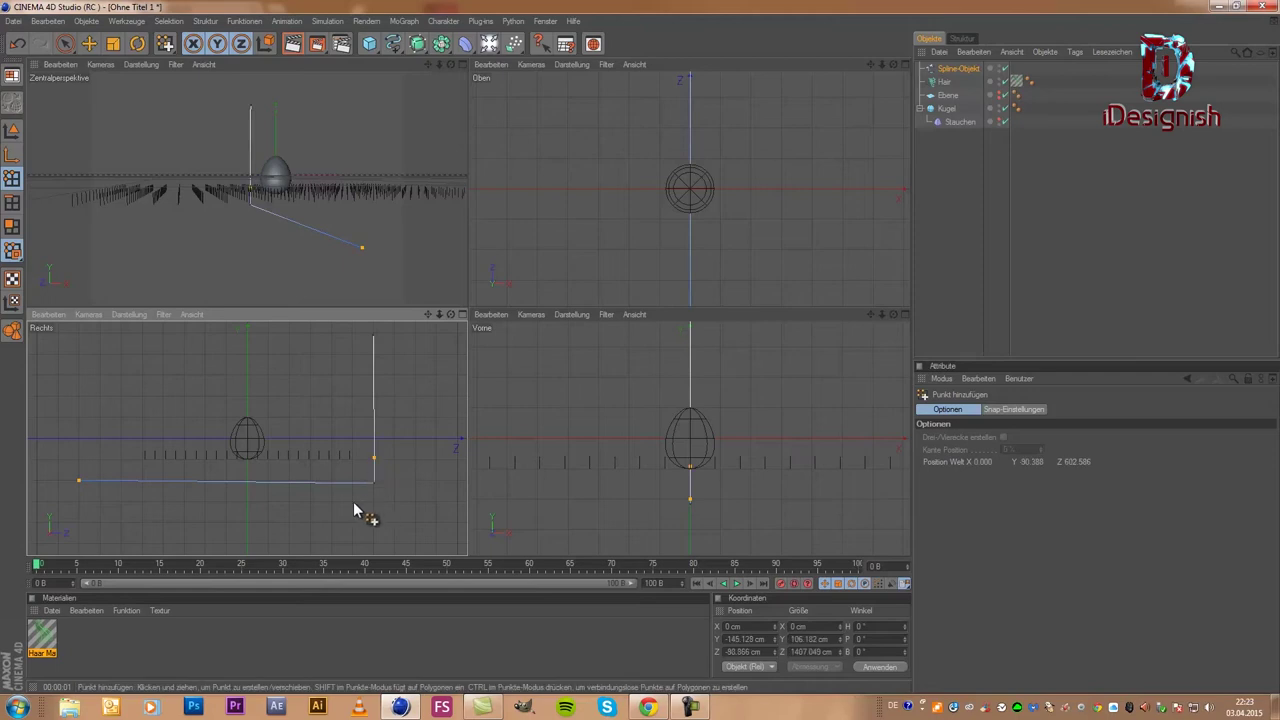
pyautogui.rightClick(345, 490)
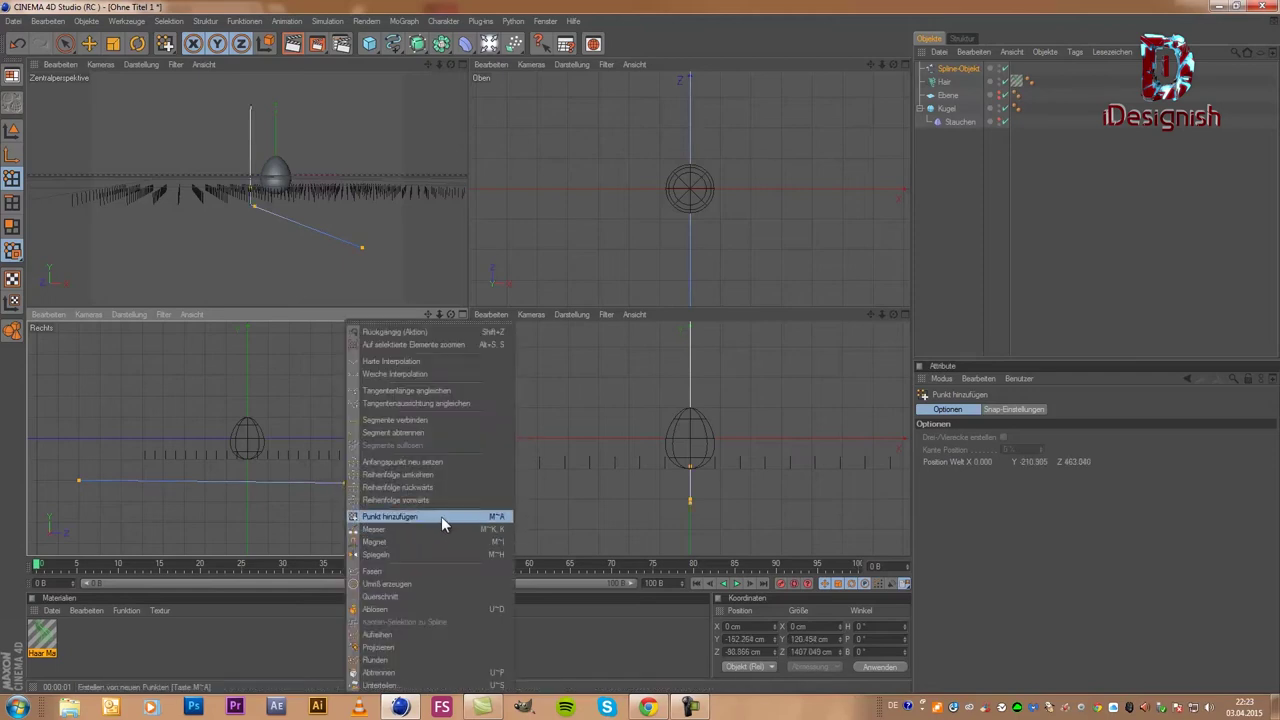
pyautogui.click(1030, 500)
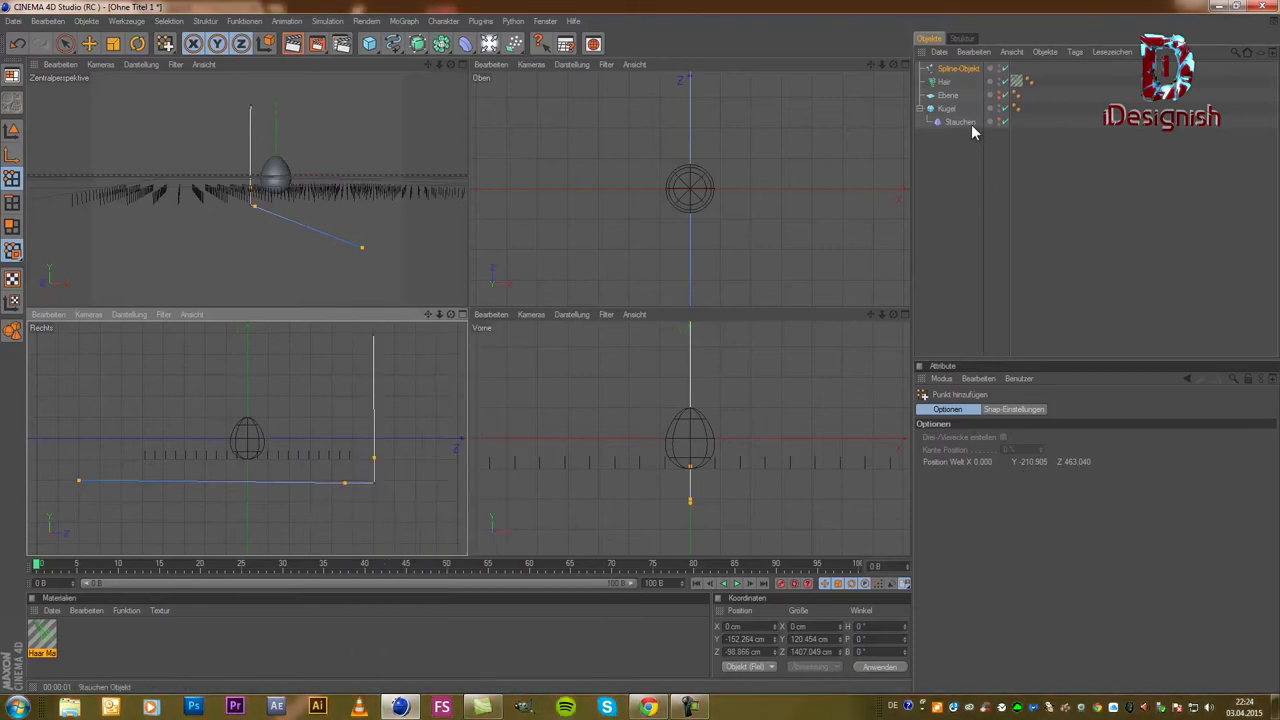
# Step: Set the spline's Typ to B-Spline so its corner rounds off
pyautogui.click(958, 68)
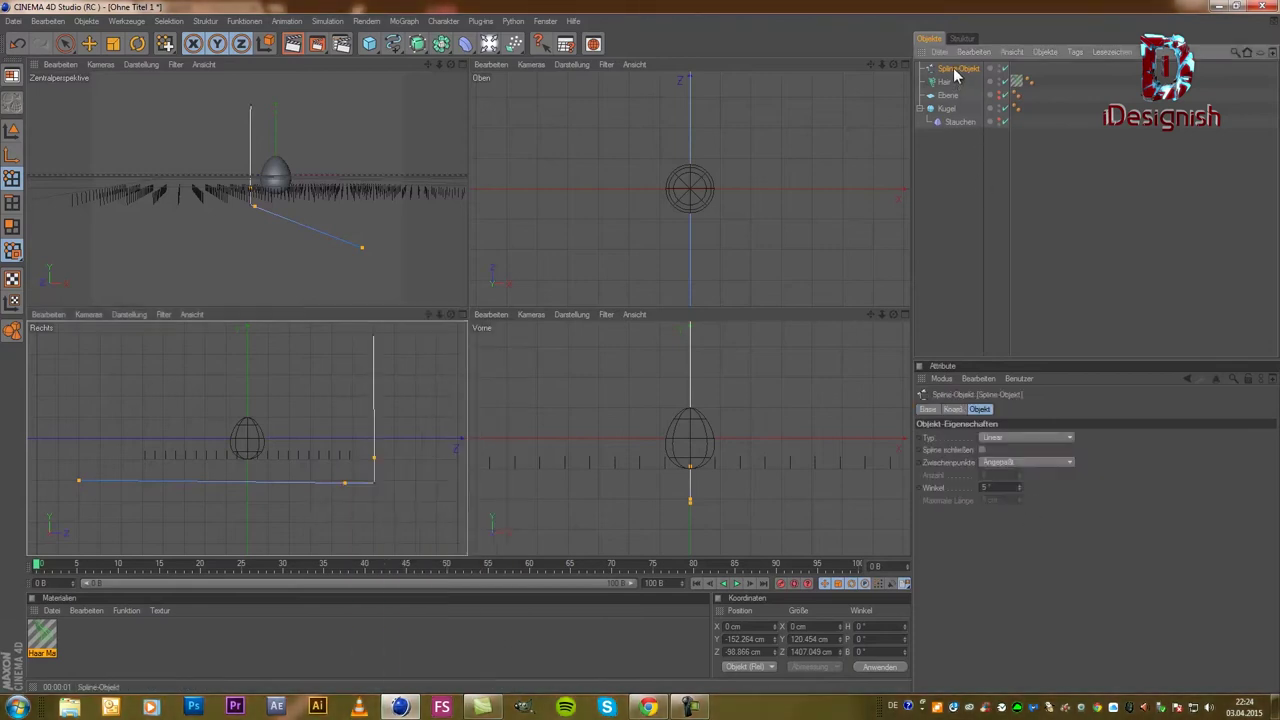
pyautogui.click(1004, 438)
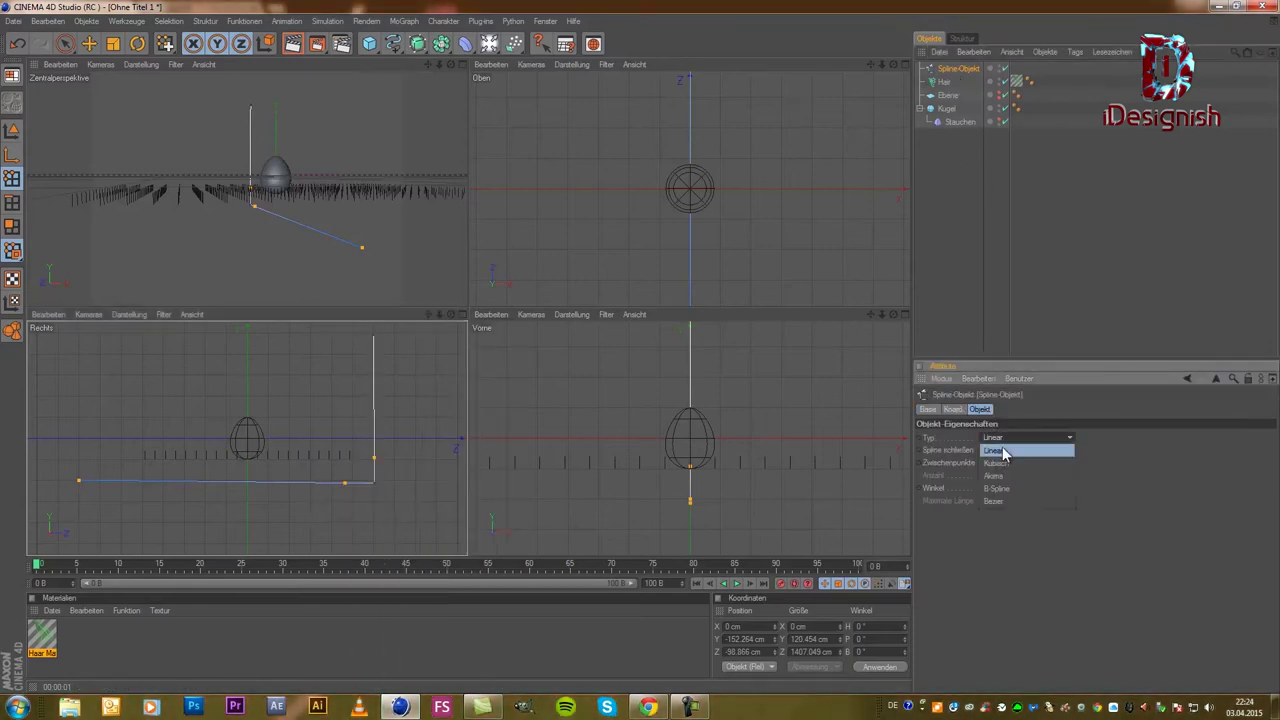
pyautogui.click(1009, 499)
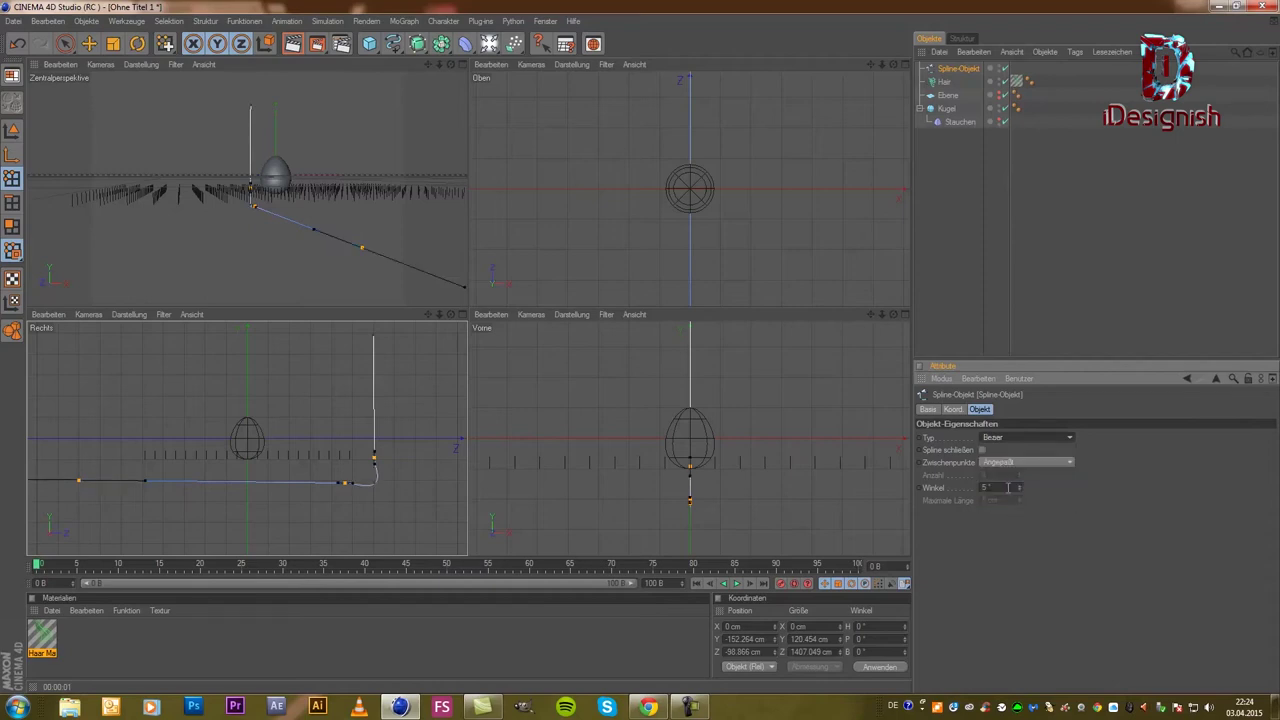
pyautogui.click(1006, 441)
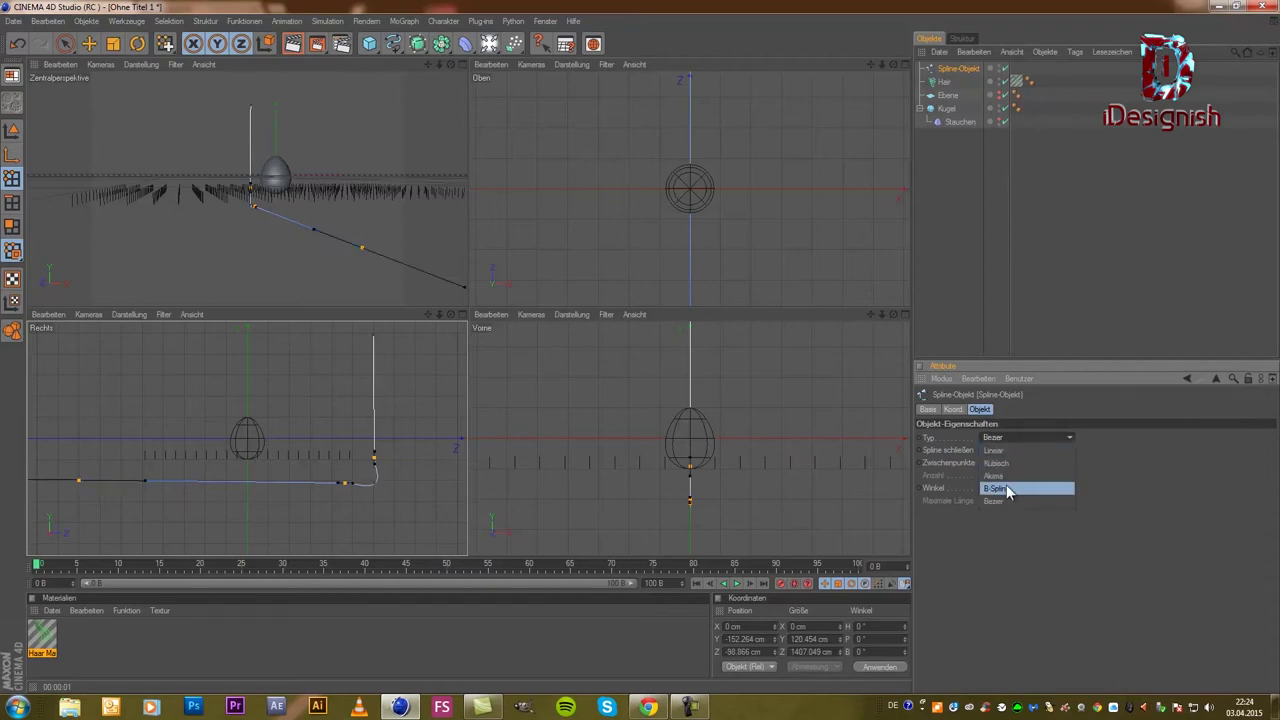
pyautogui.click(1000, 488)
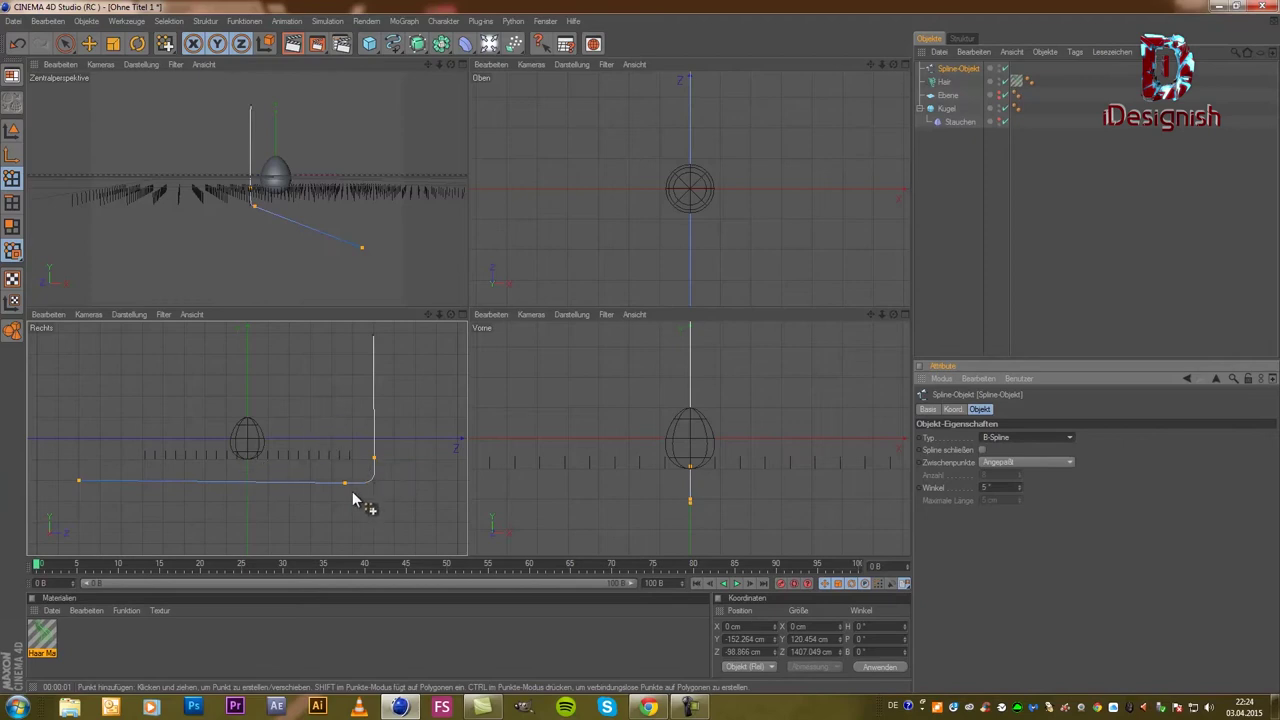
# Step: Maximize the perspective view, toggle point and model modes, and orbit to face the egg from the front
pyautogui.middleClick(294, 434)
pyautogui.middleClick(206, 177)
pyautogui.middleClick(204, 170)
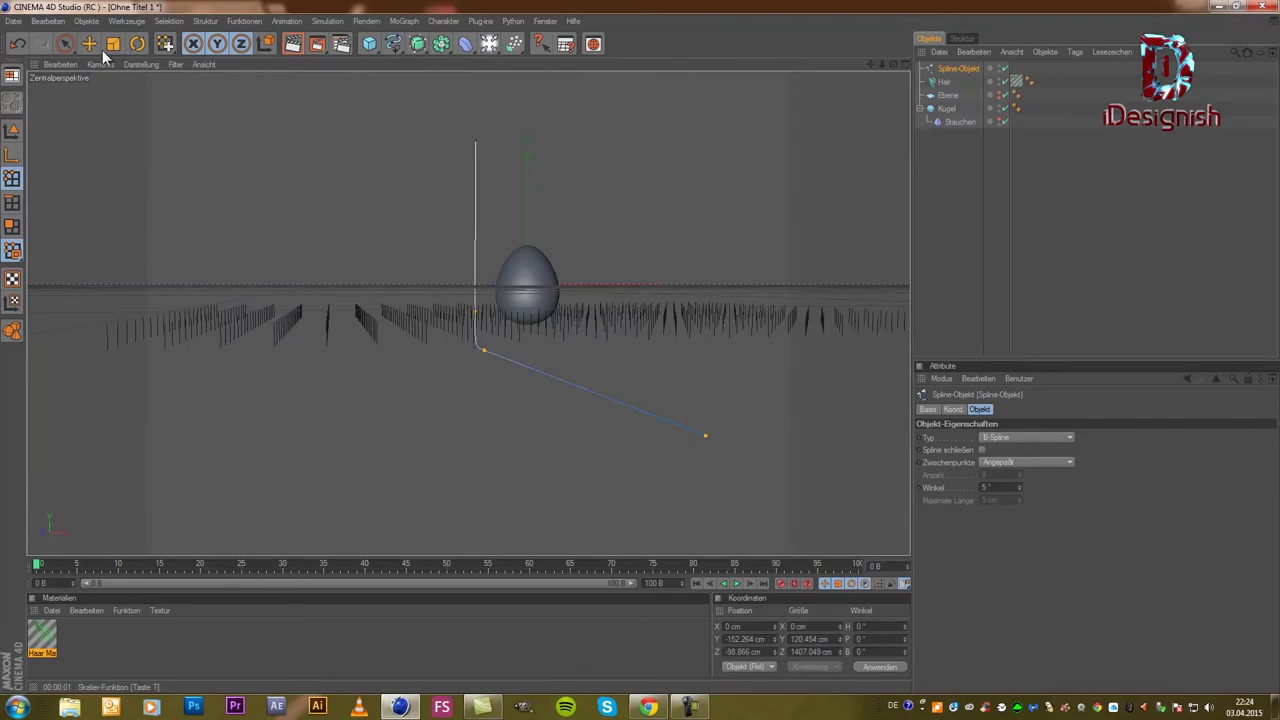
pyautogui.click(66, 45)
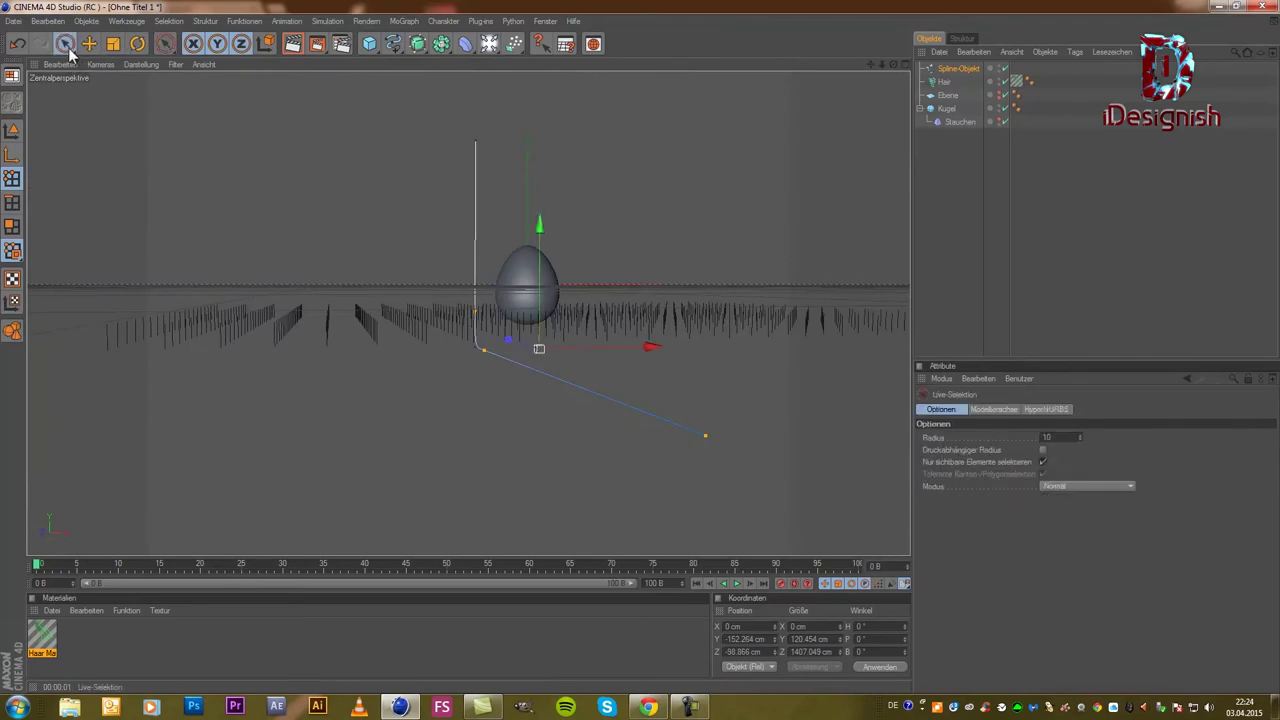
pyautogui.click(12, 131)
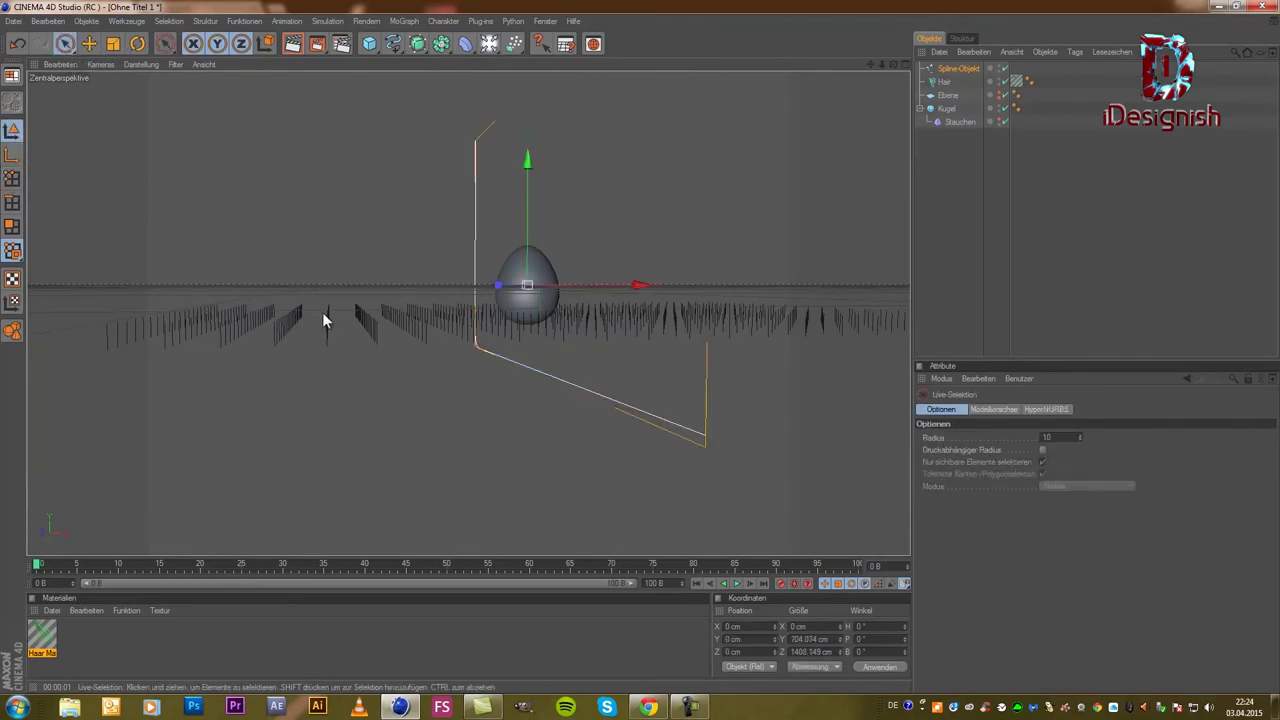
pyautogui.click(13, 178)
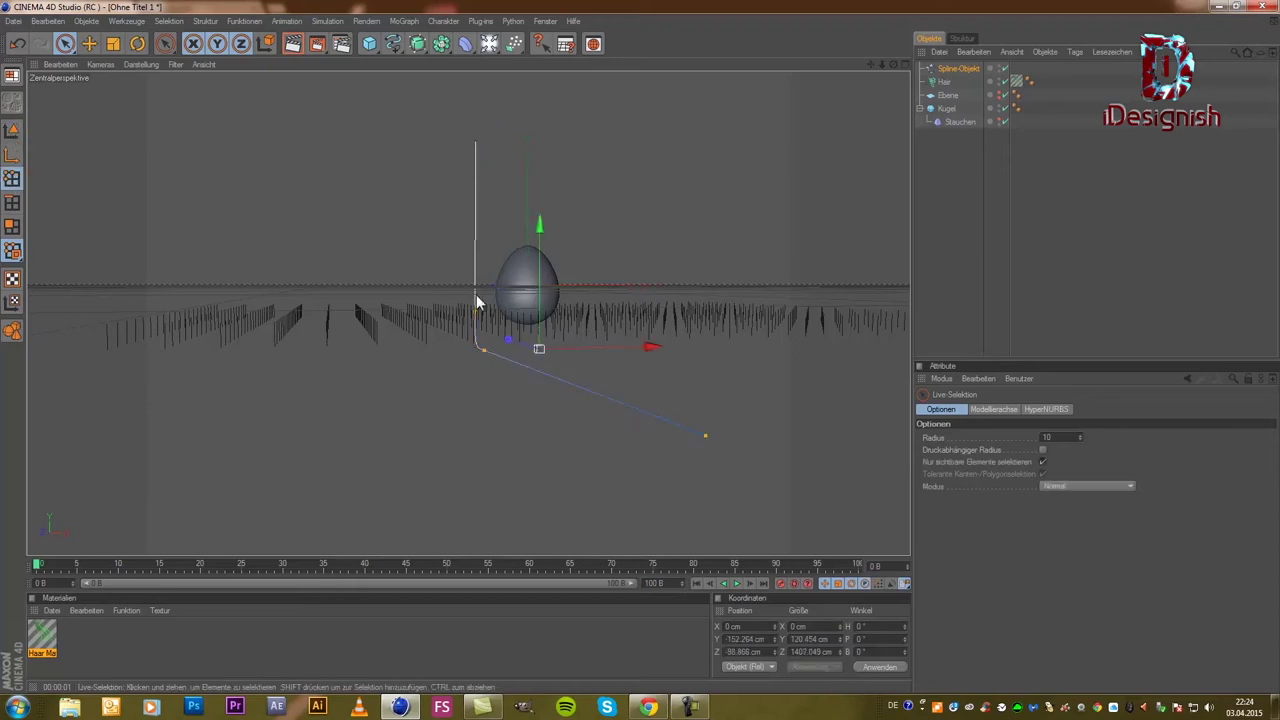
pyautogui.click(12, 131)
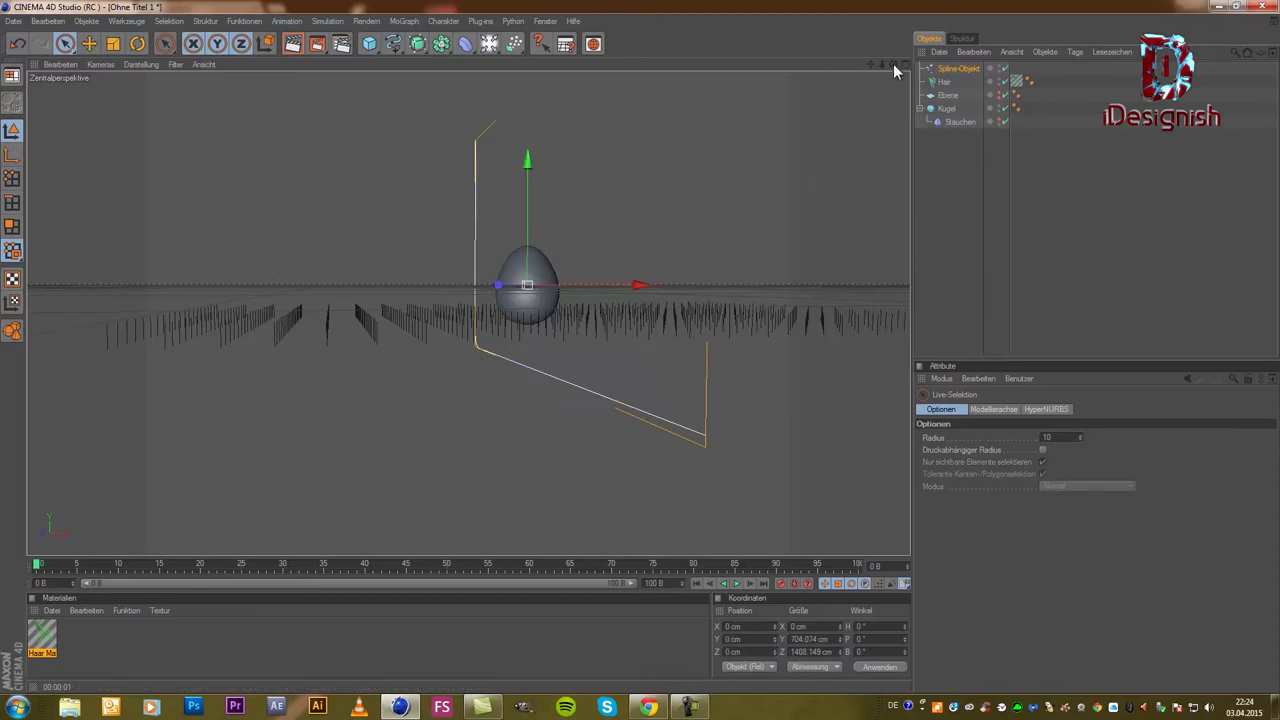
pyautogui.moveTo(893, 63); pyautogui.dragTo(640, 346)
# Step: Place the curved spline left of the egg and a copy of it to the right
pyautogui.moveTo(612, 286); pyautogui.dragTo(641, 347)
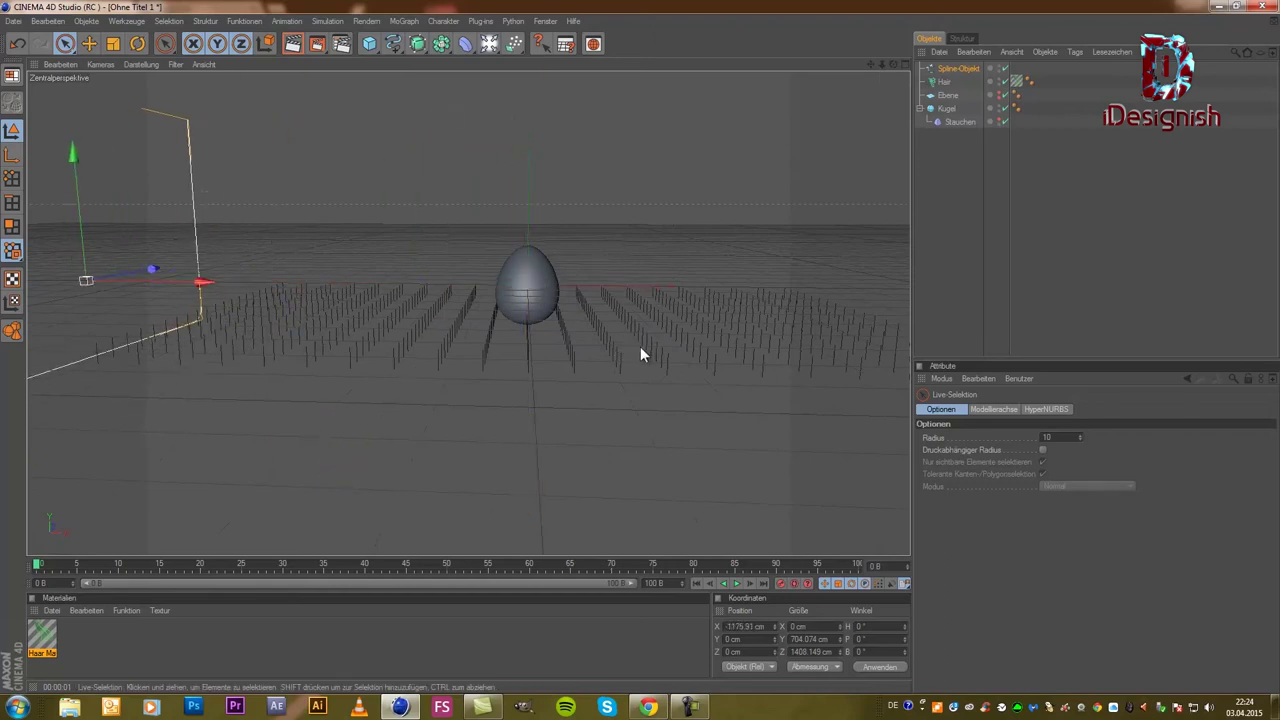
pyautogui.hotkey('ctrl', 'c')
pyautogui.hotkey('ctrl', 'v')
pyautogui.hotkey('ctrl', 'v')
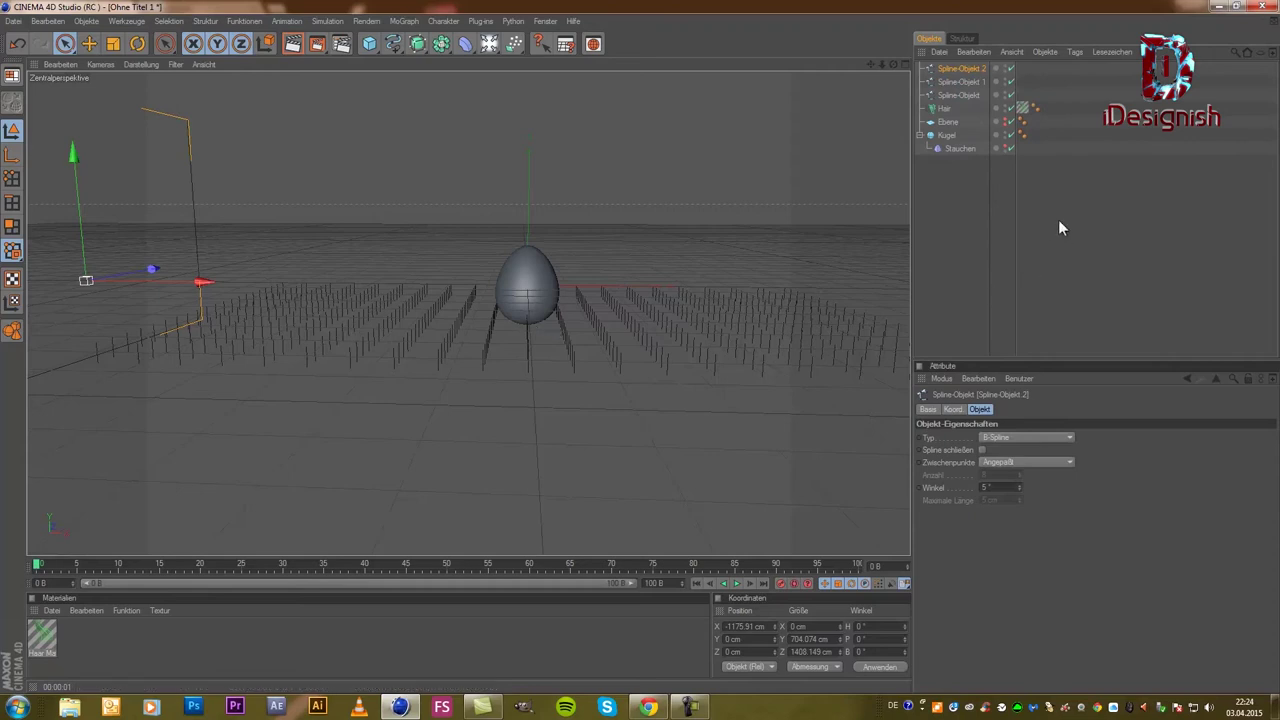
pyautogui.press('Delete')
pyautogui.click(954, 68)
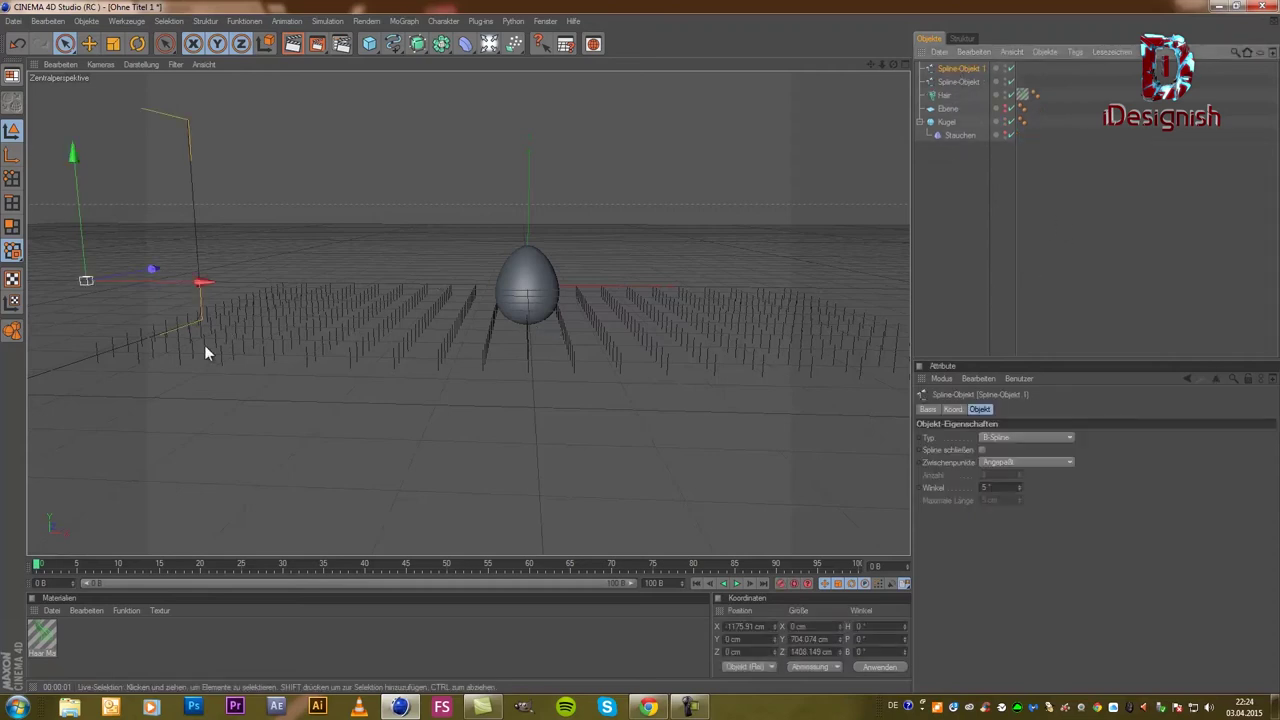
pyautogui.moveTo(198, 281); pyautogui.dragTo(640, 346)
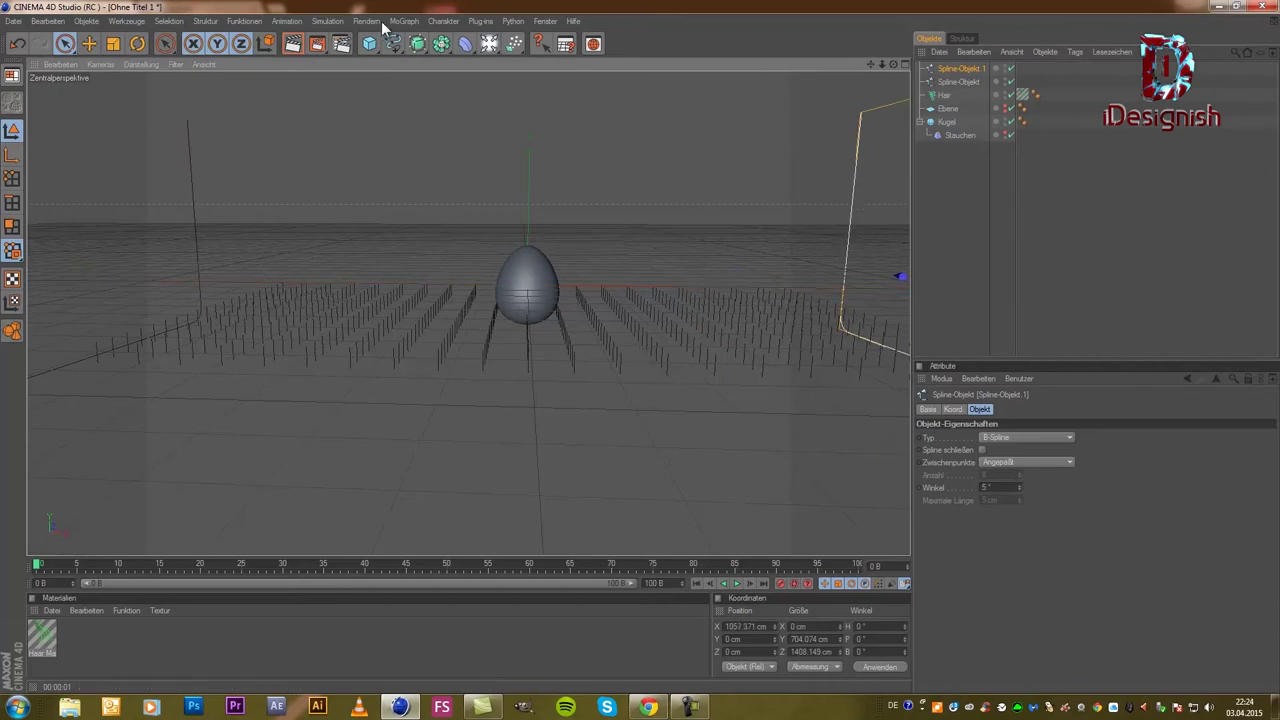
# Step: Add a Loft-NURBS and put both splines inside it to form the backdrop
pyautogui.click(421, 47)
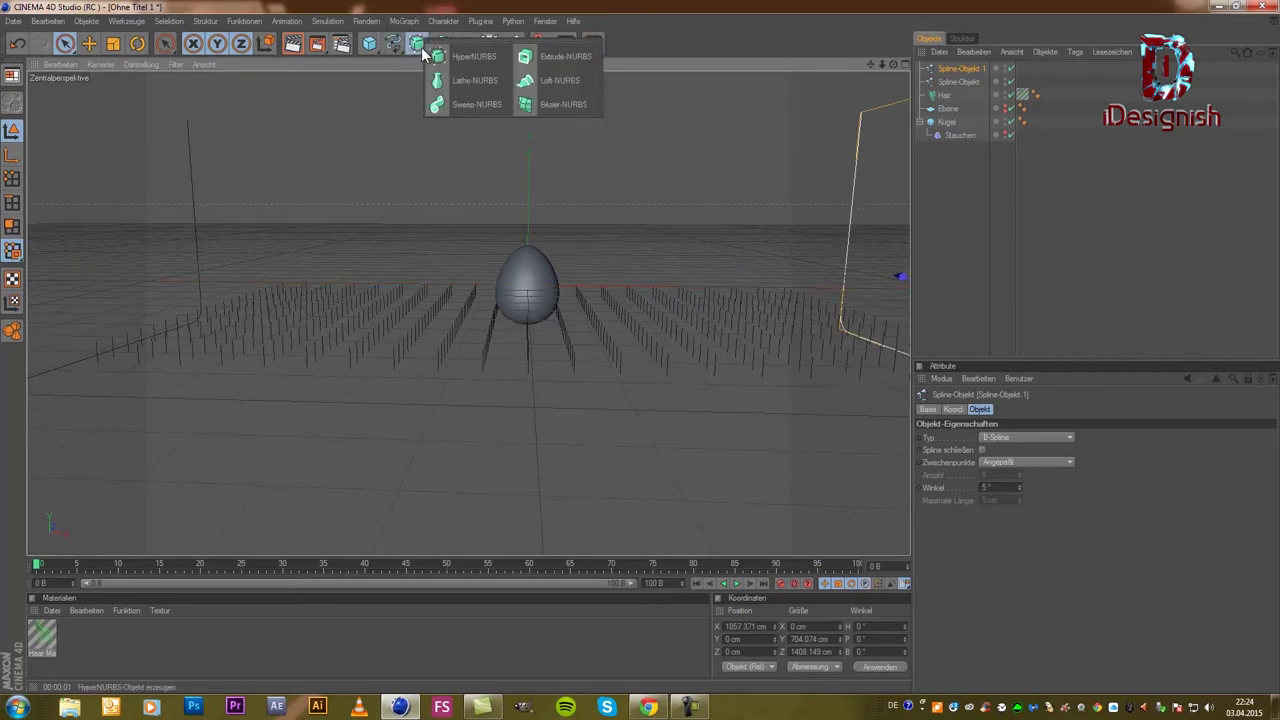
pyautogui.click(552, 80)
pyautogui.moveTo(1040, 104)
pyautogui.mouseDown()
pyautogui.moveTo(936, 79)
pyautogui.moveTo(952, 68)
pyautogui.mouseUp()
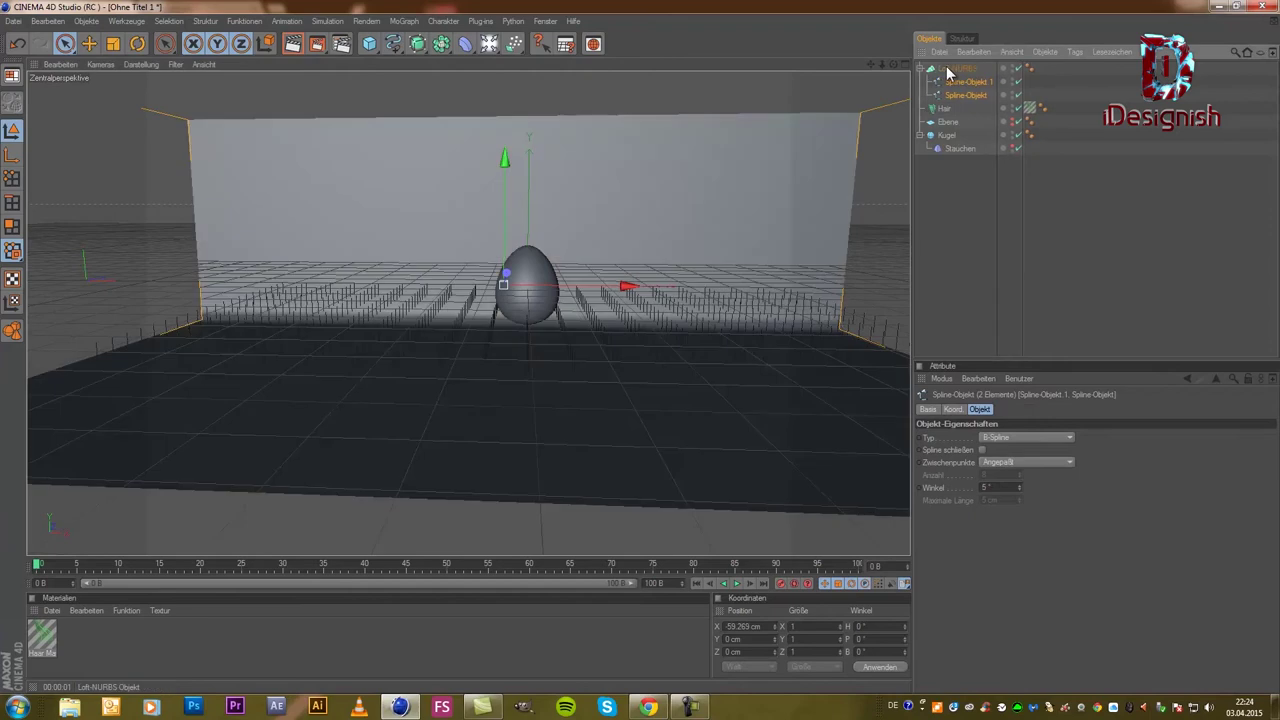
pyautogui.scroll(2, 584, 322)
pyautogui.scroll(2, 584, 322)
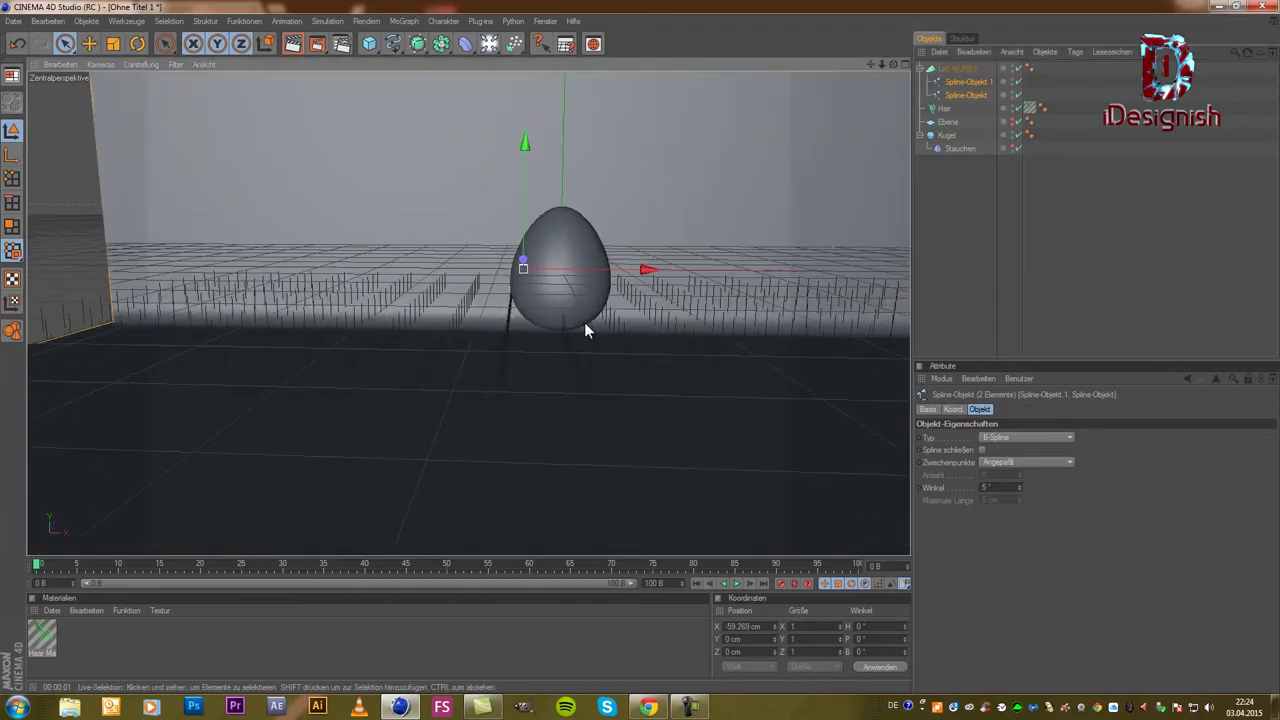
# Step: Create a new material Mat, set its Farbe to pure white (255), and enable Spiegelung
pyautogui.doubleClick(164, 647)
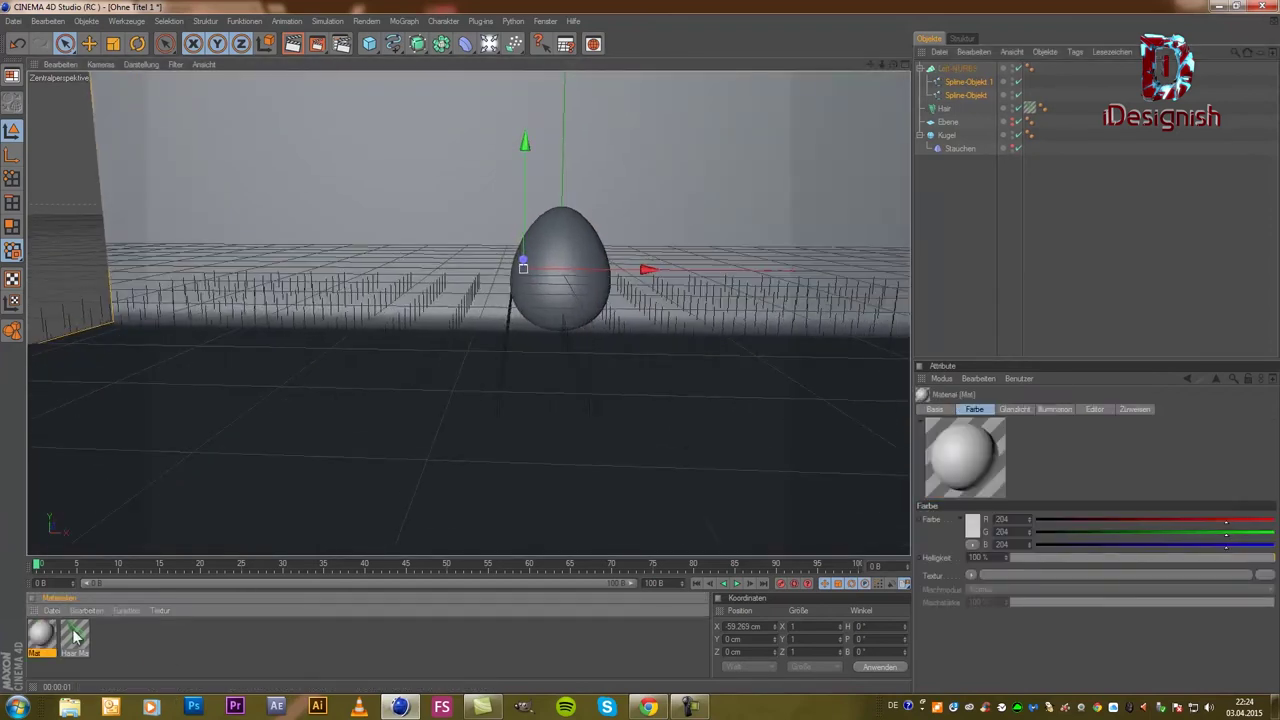
pyautogui.doubleClick(36, 636)
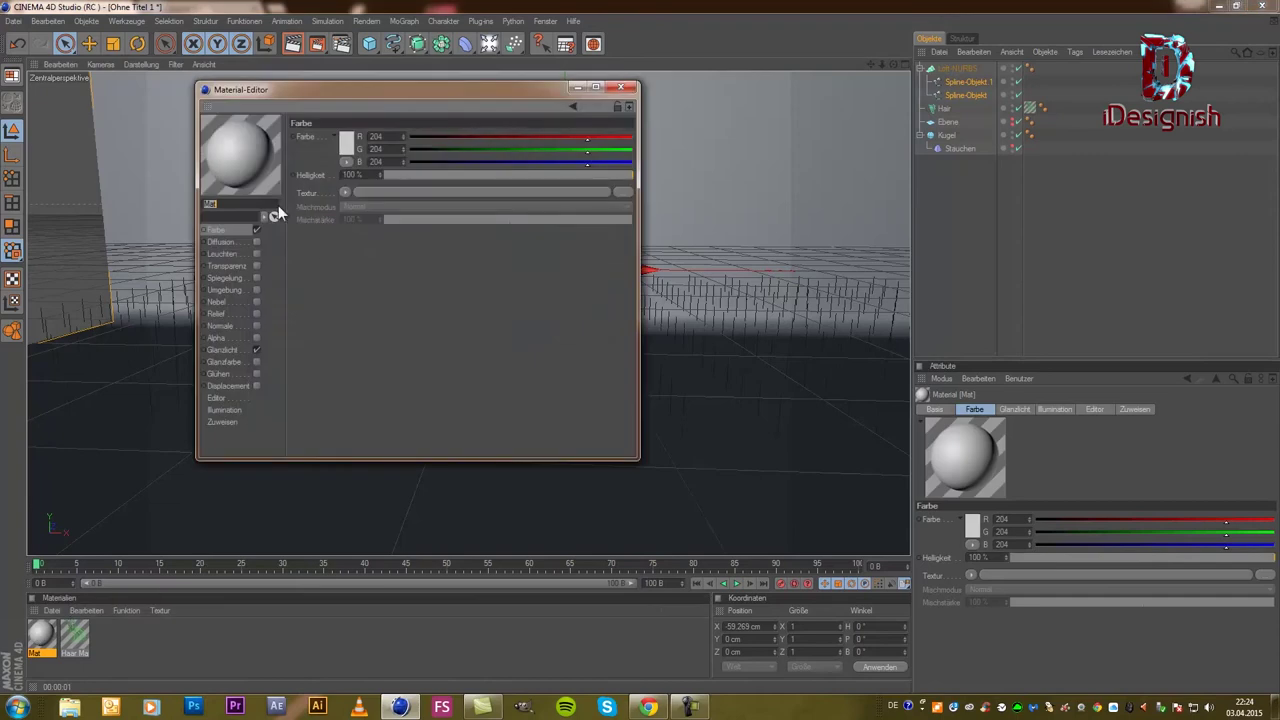
pyautogui.click(352, 142)
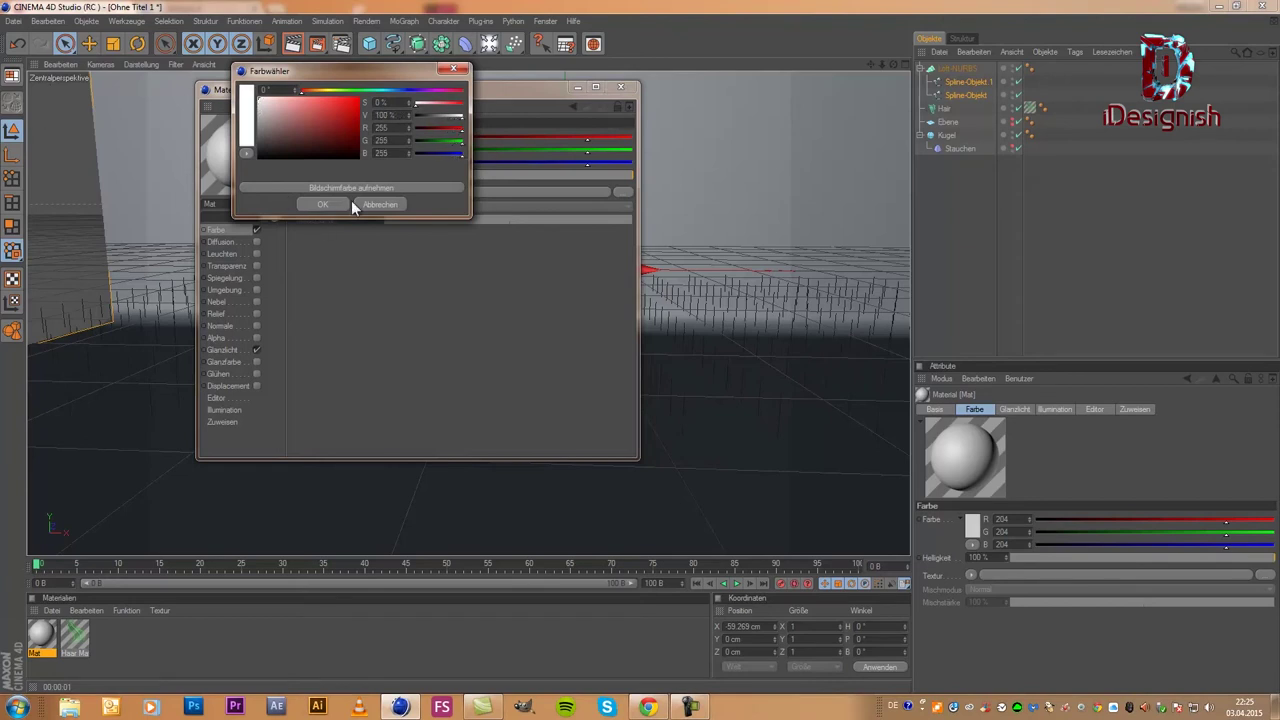
pyautogui.click(322, 205)
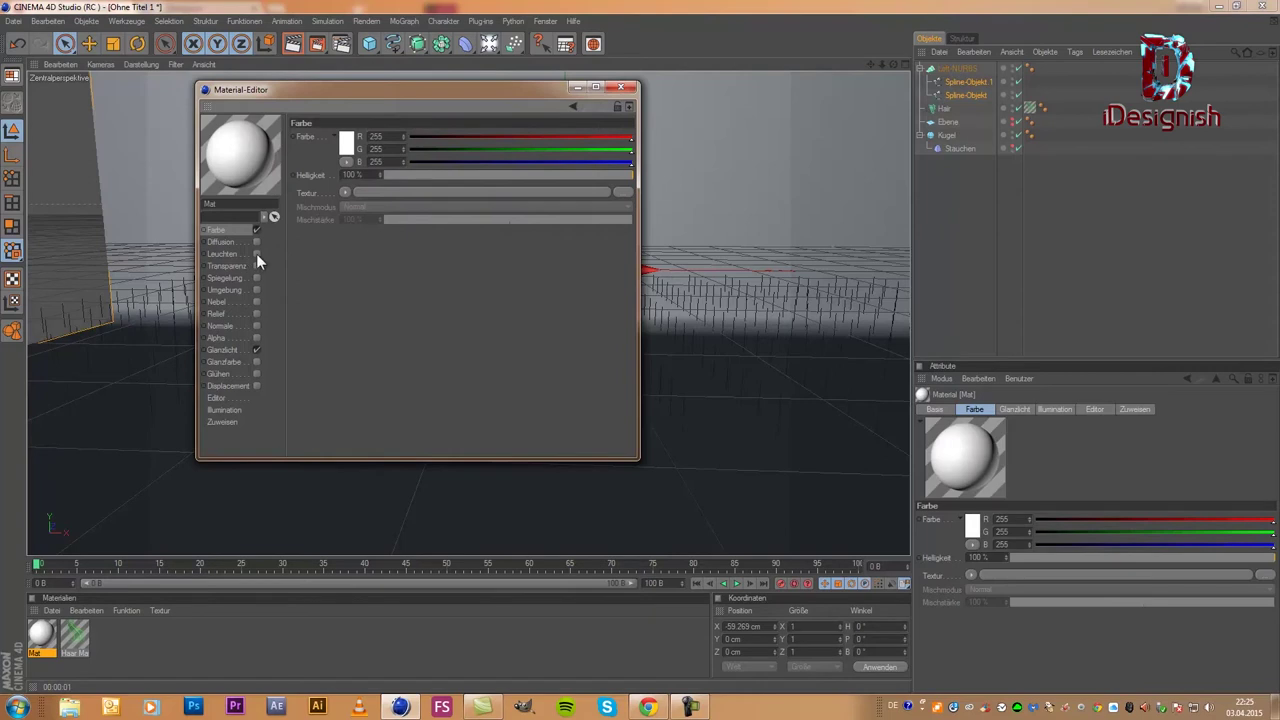
pyautogui.click(257, 278)
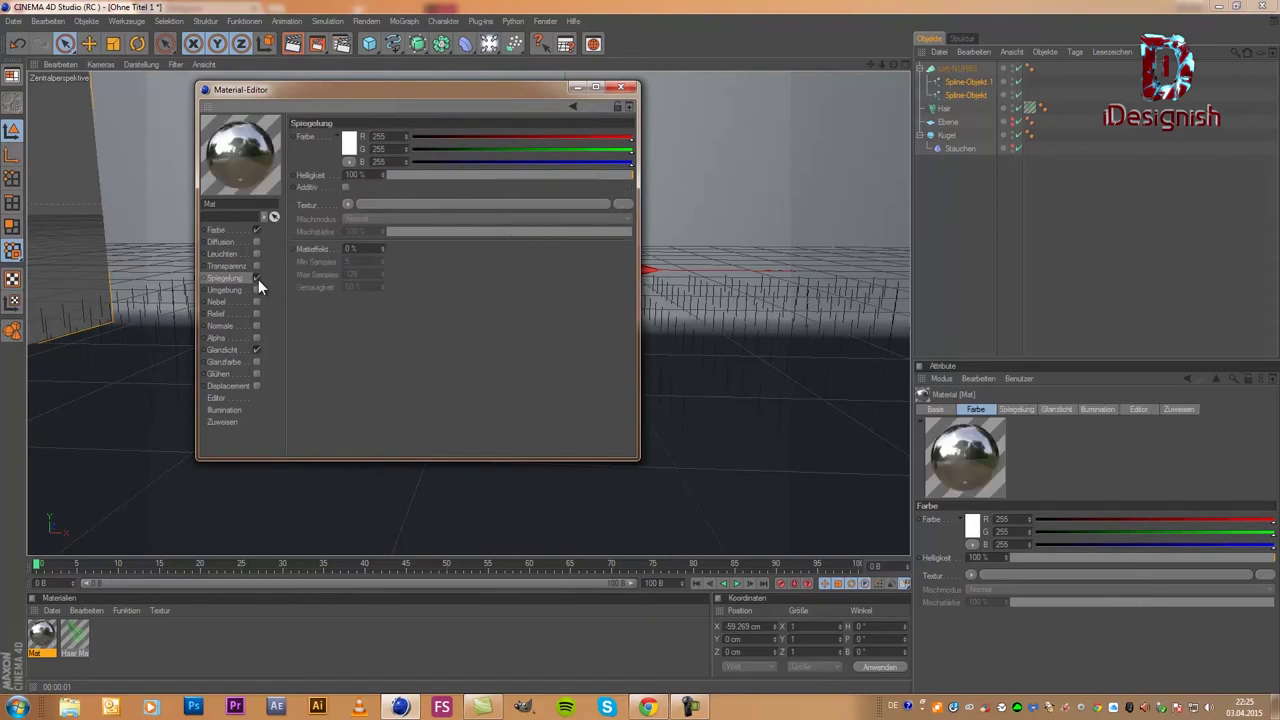
# Step: Use a white-gradient Fresnel texture for reflection, with Helligkeit and Mischstärke lowered to about 10%
pyautogui.click(347, 204)
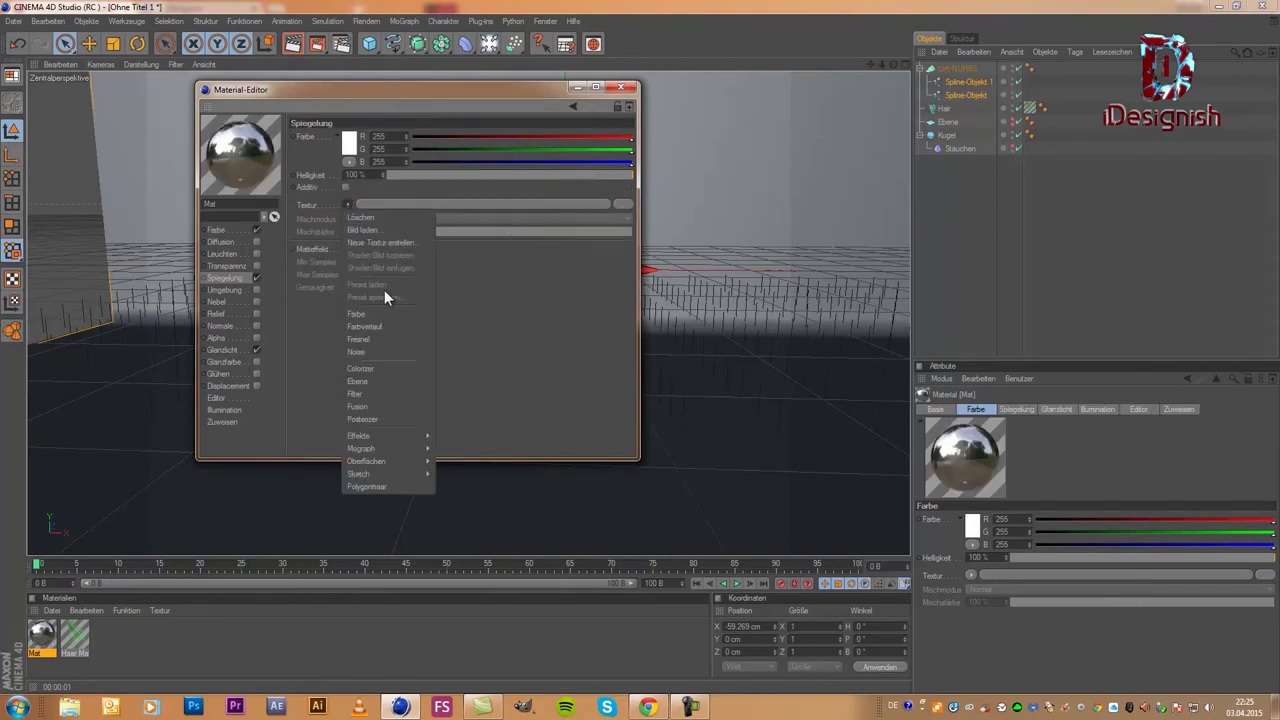
pyautogui.click(397, 339)
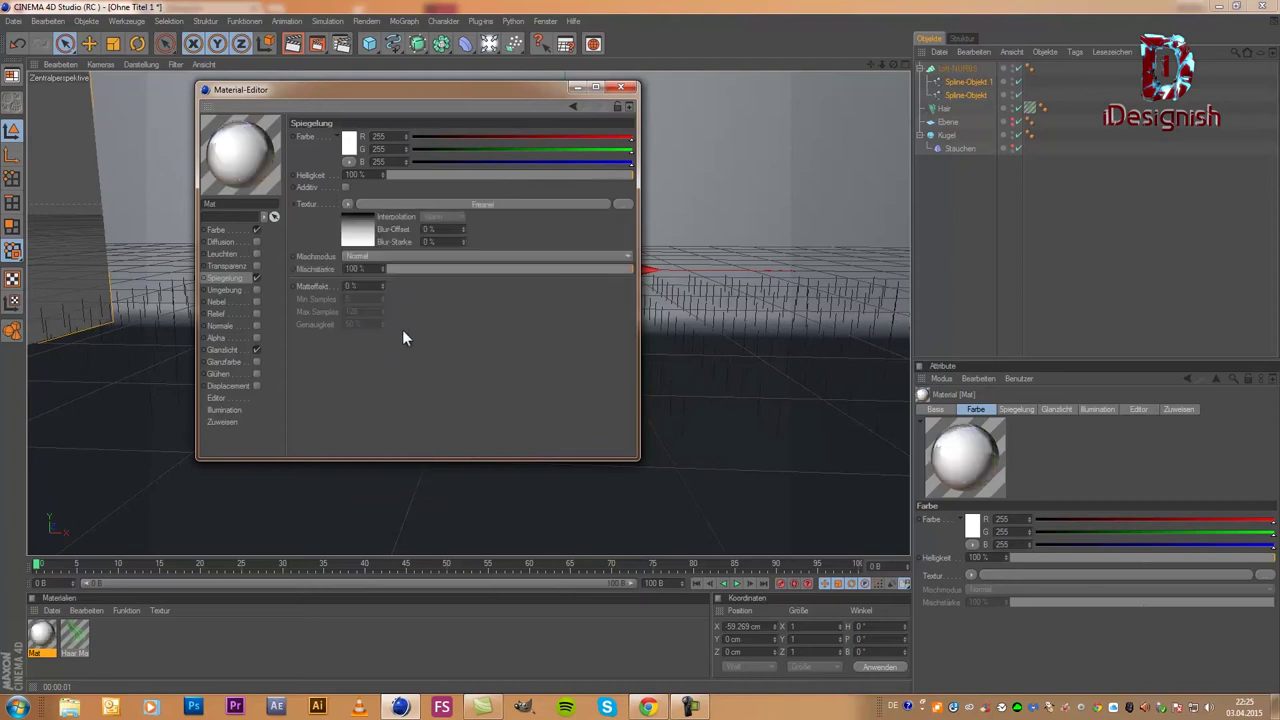
pyautogui.click(362, 229)
pyautogui.doubleClick(629, 262)
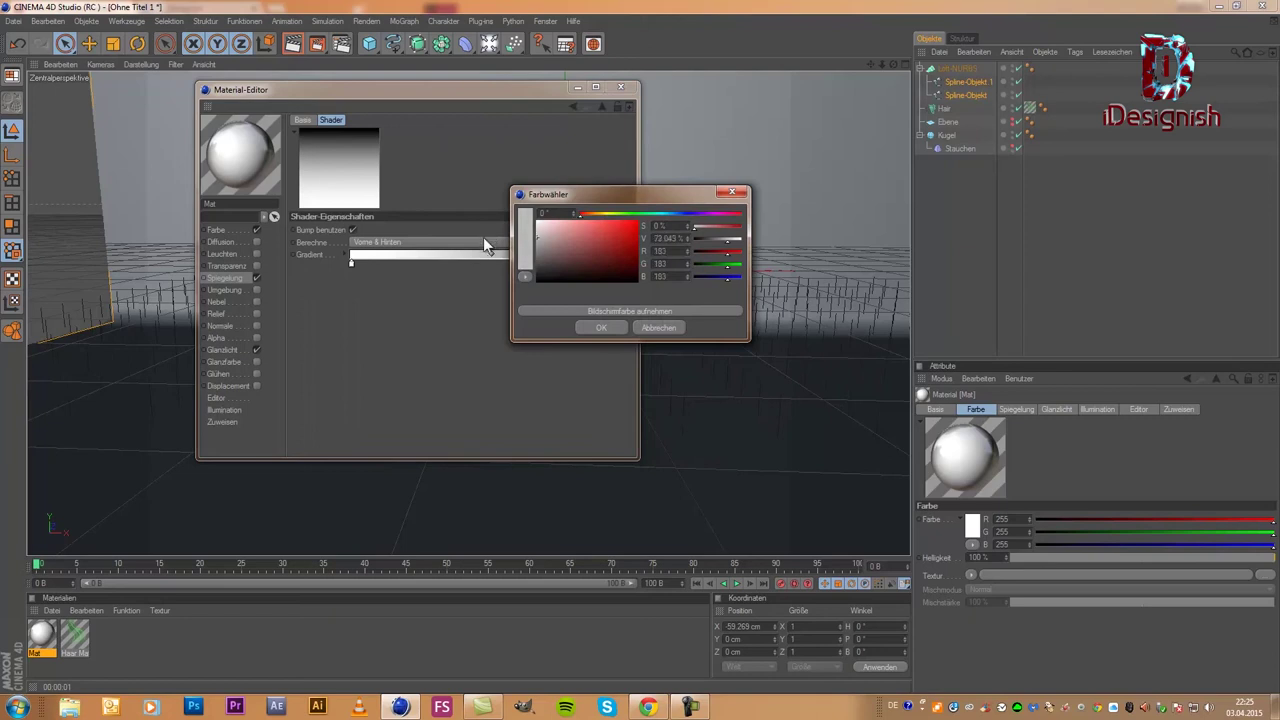
pyautogui.click(584, 328)
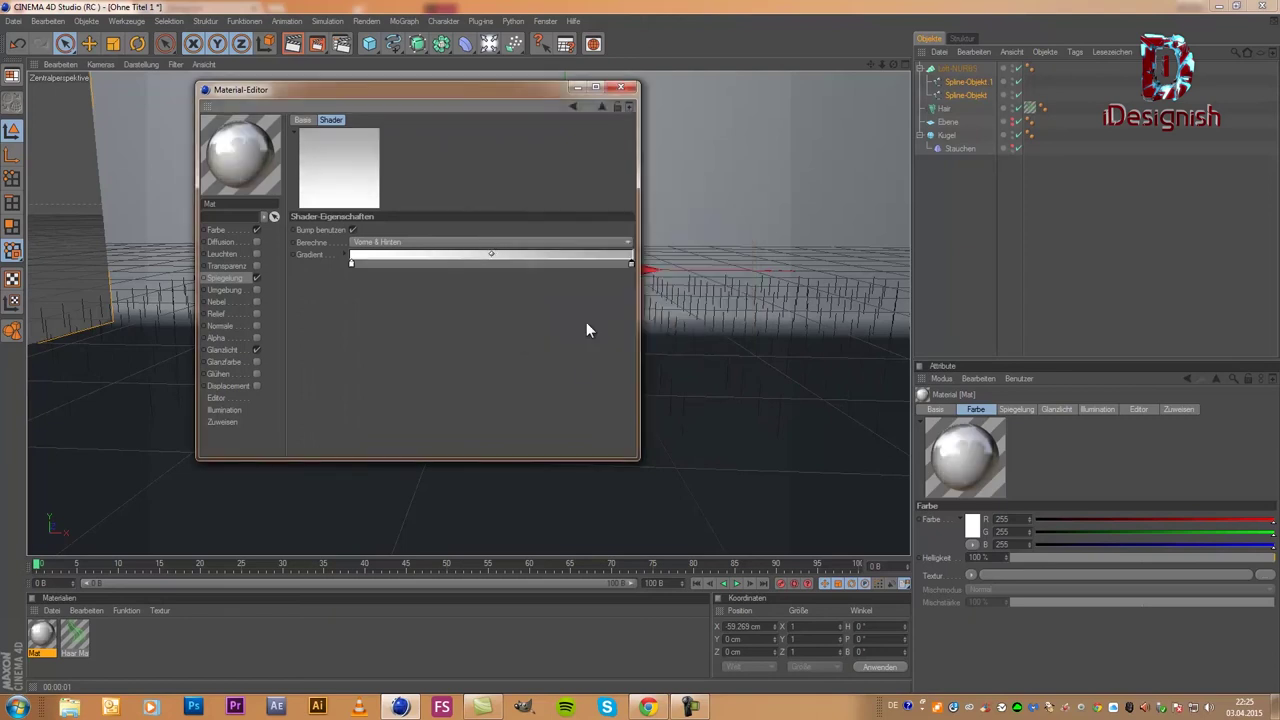
pyautogui.click(230, 279)
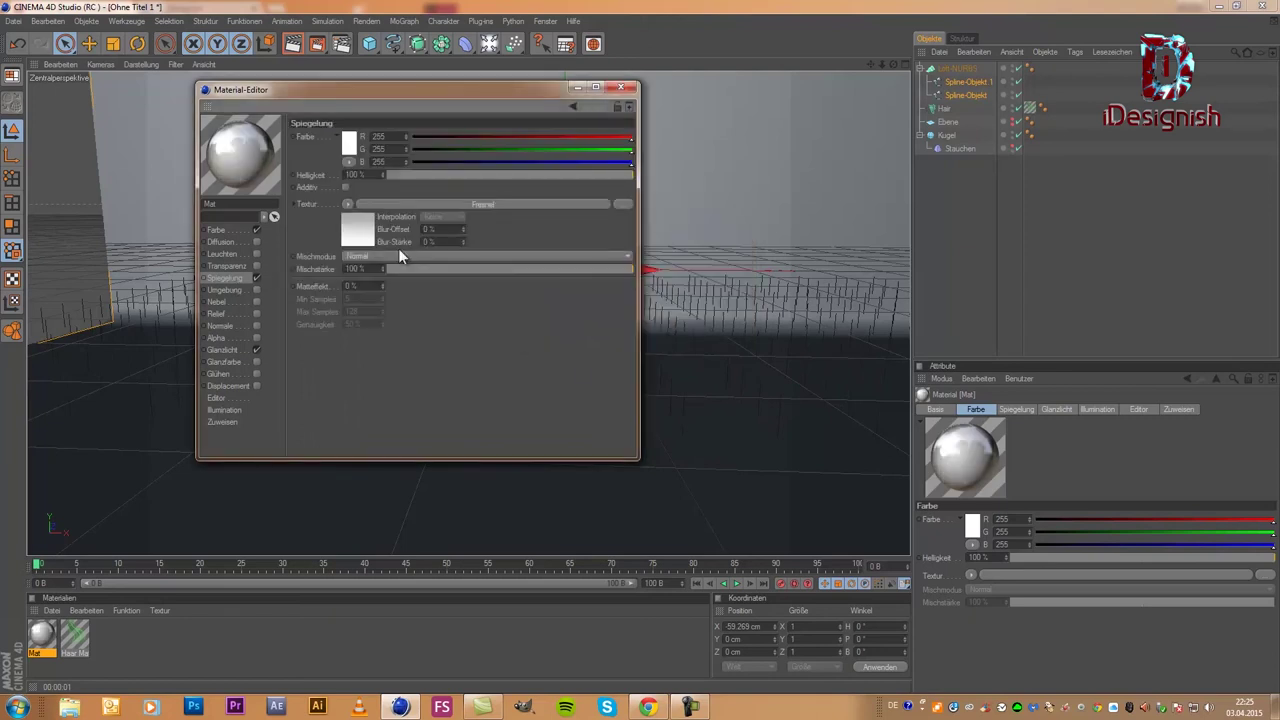
pyautogui.moveTo(404, 178)
pyautogui.mouseDown()
pyautogui.moveTo(419, 182)
pyautogui.moveTo(412, 195)
pyautogui.mouseUp()
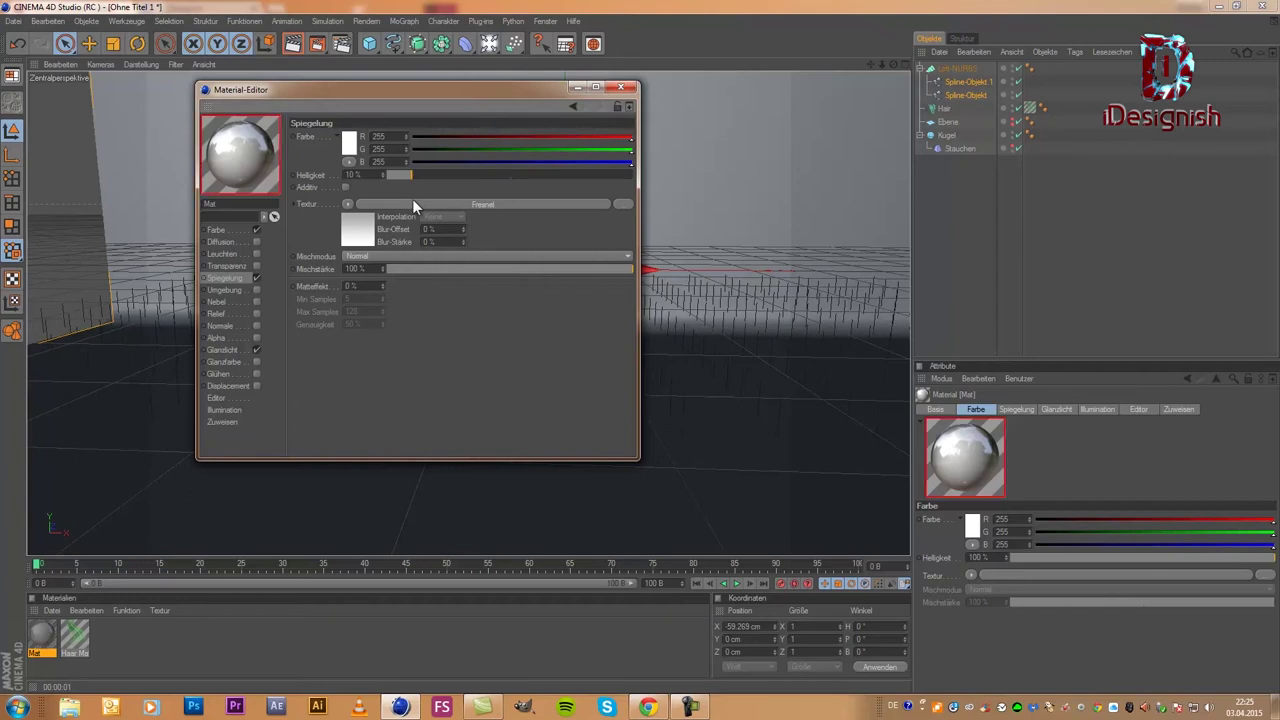
pyautogui.moveTo(414, 264); pyautogui.dragTo(412, 267)
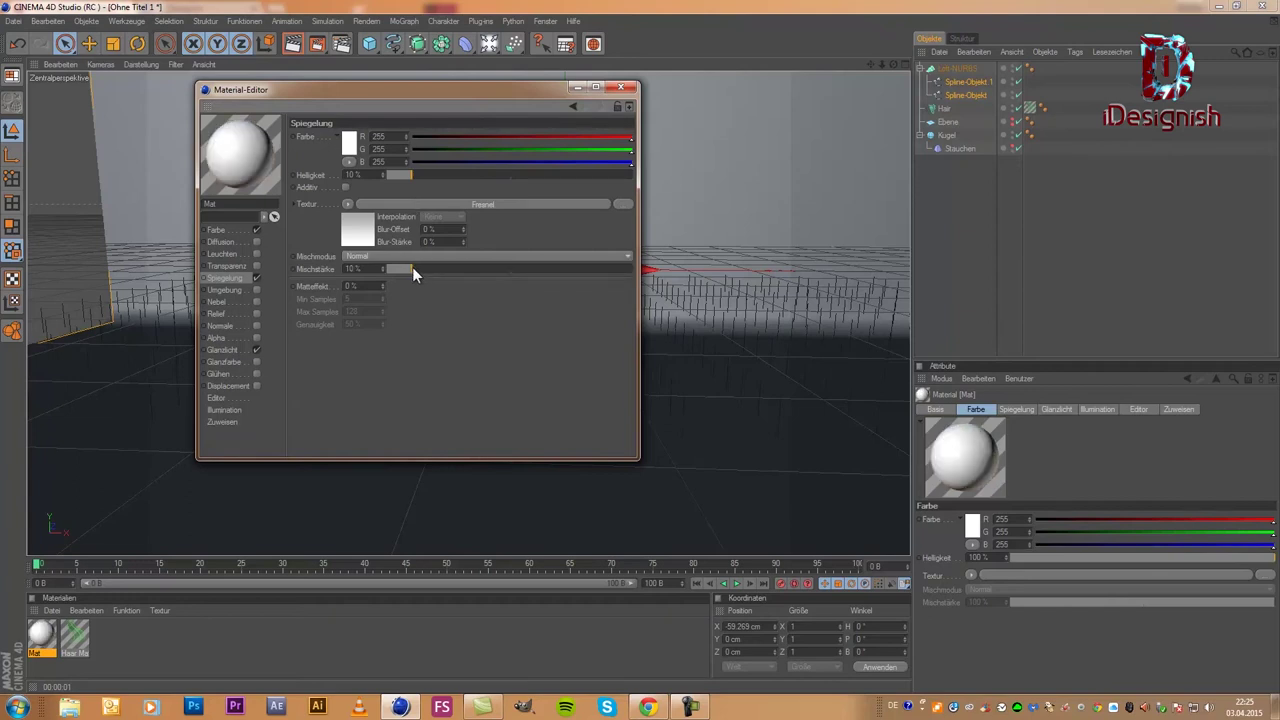
# Step: Apply the Mat material to the egg in the viewport
pyautogui.click(621, 86)
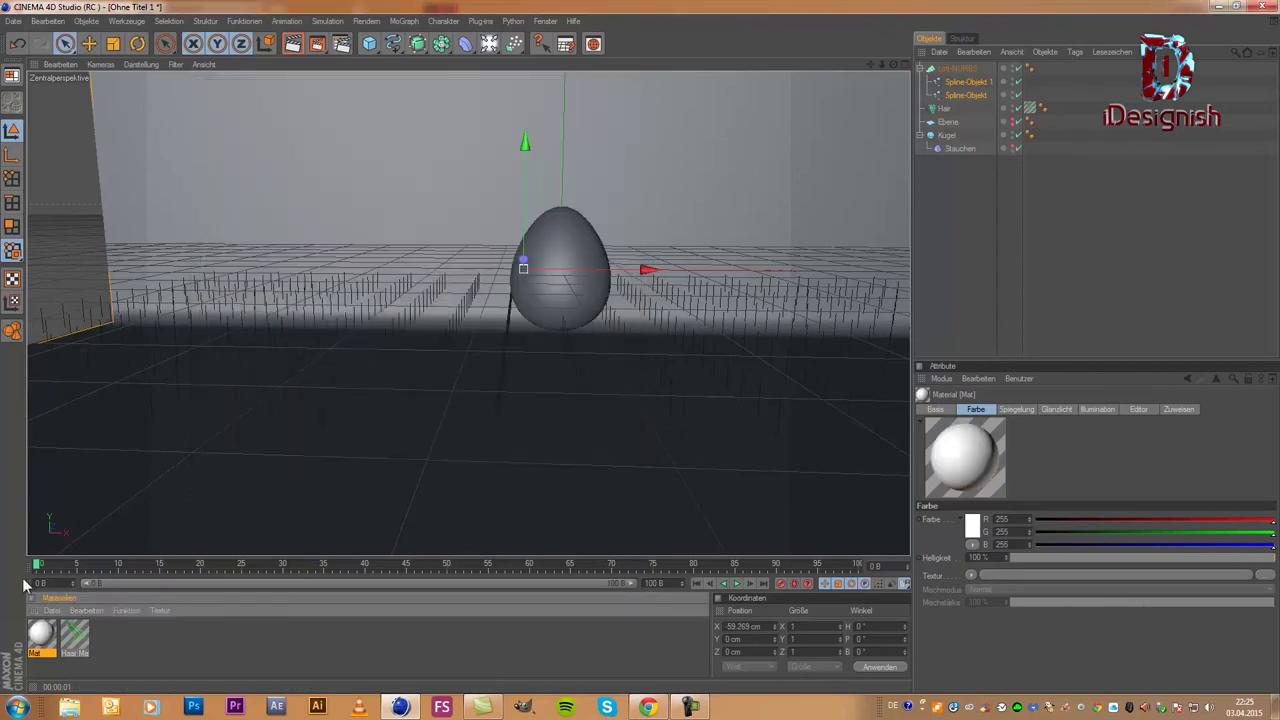
pyautogui.moveTo(344, 465); pyautogui.dragTo(345, 466)
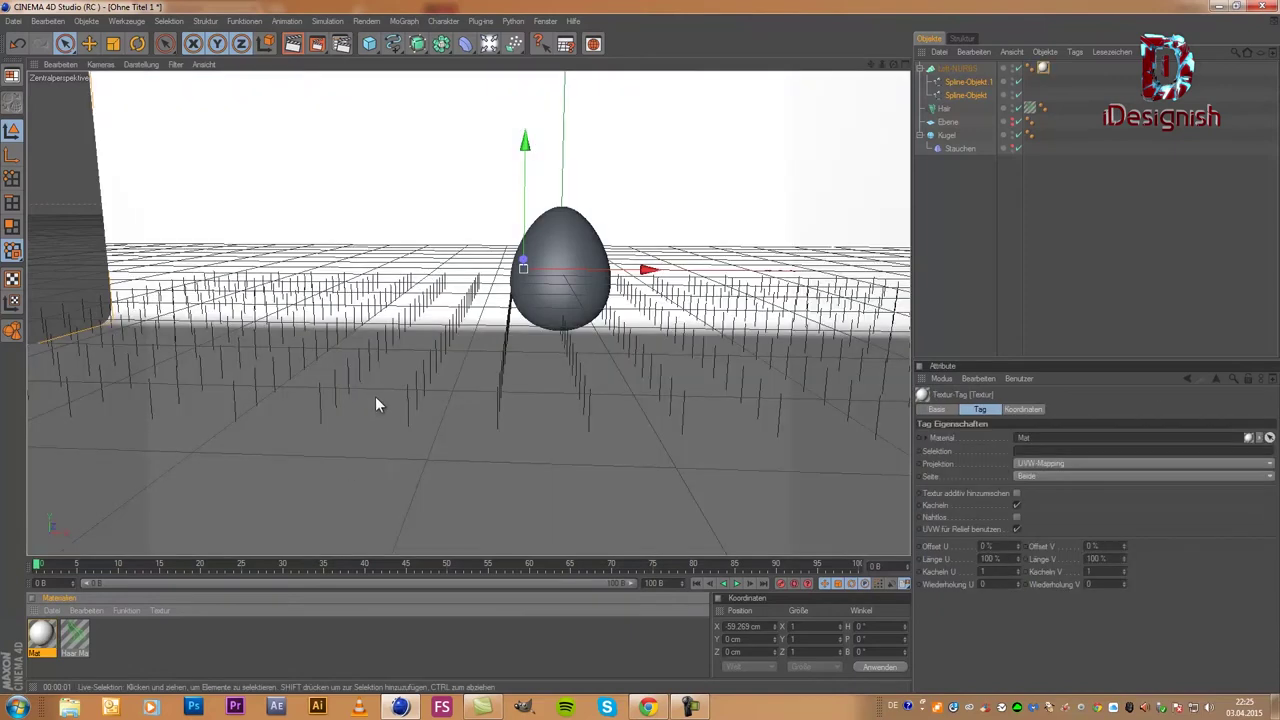
pyautogui.middleClick(375, 396)
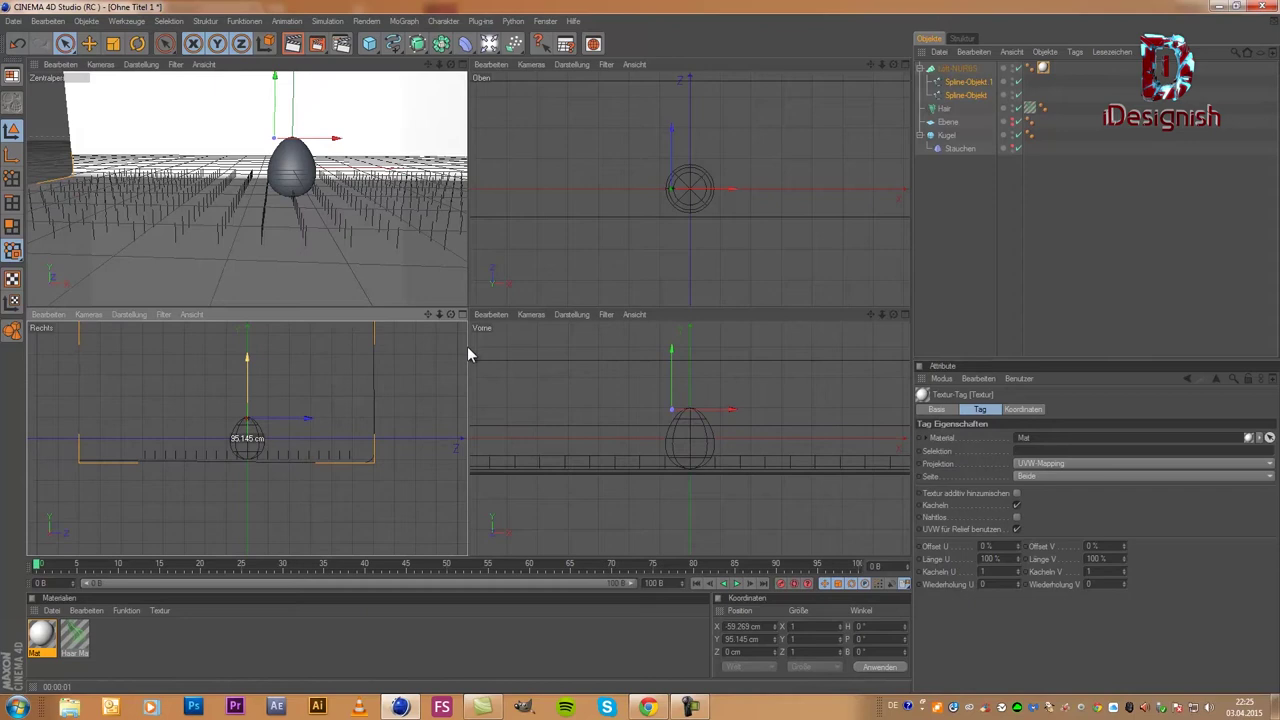
pyautogui.middleClick(217, 222)
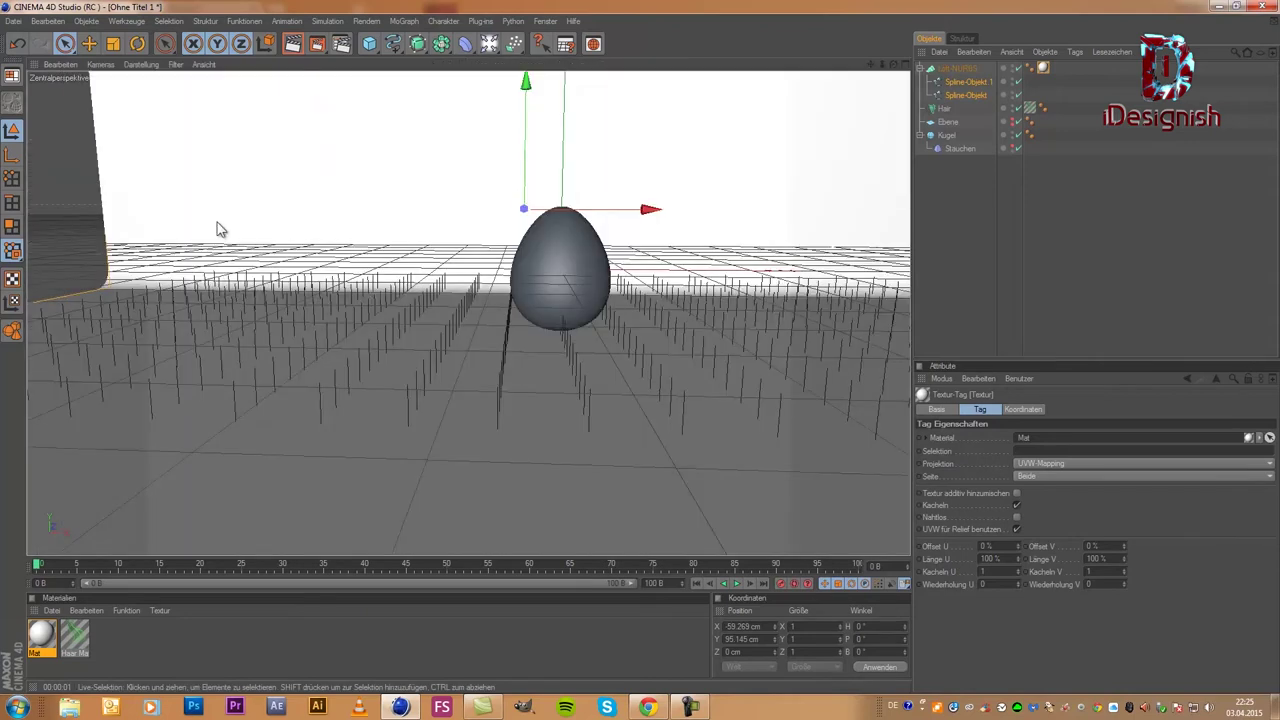
# Step: Frame the egg in the perspective view and render a preview of the active view
pyautogui.moveTo(871, 70)
pyautogui.mouseDown()
pyautogui.moveTo(642, 354)
pyautogui.moveTo(748, 194)
pyautogui.mouseUp()
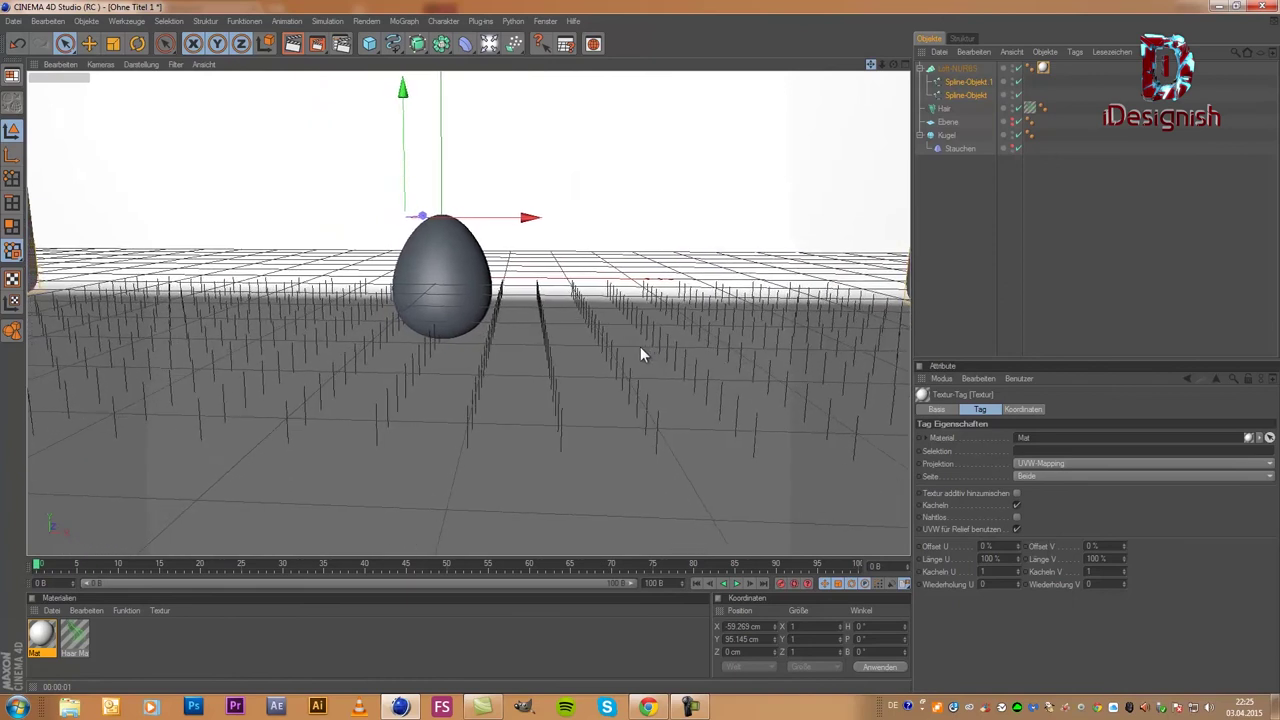
pyautogui.scroll(2, 748, 200)
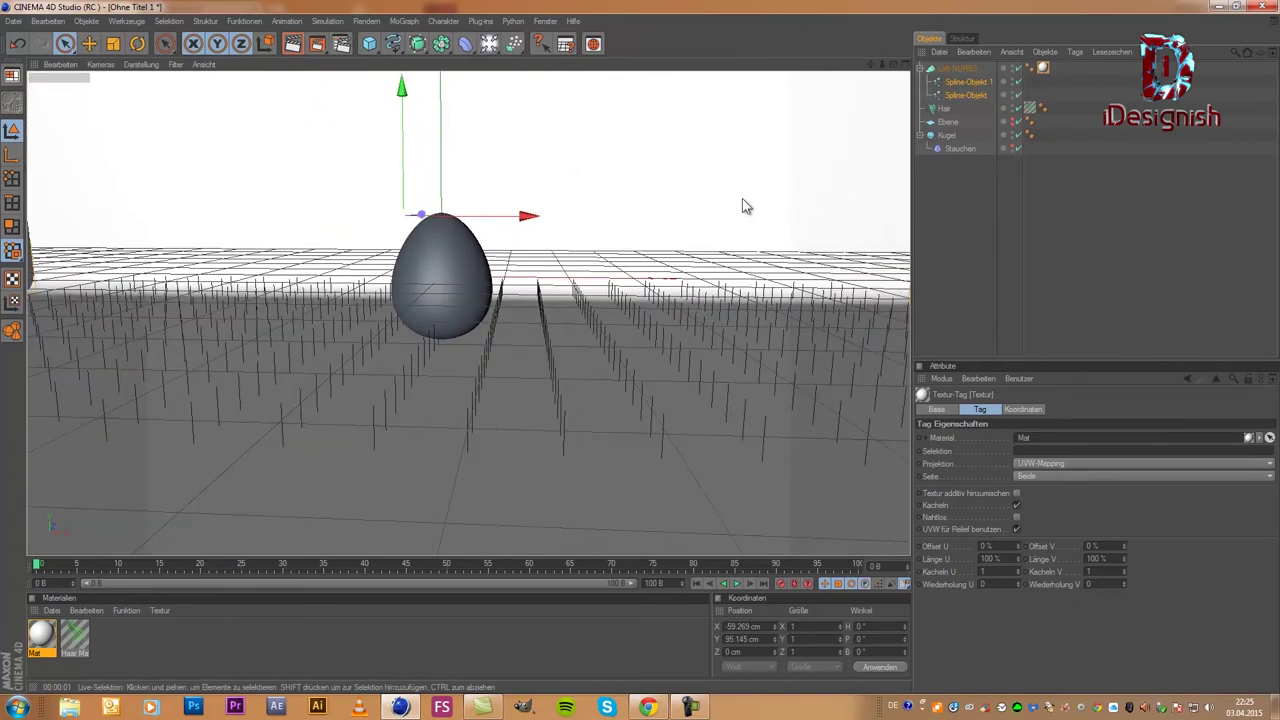
pyautogui.moveTo(893, 70); pyautogui.dragTo(882, 70)
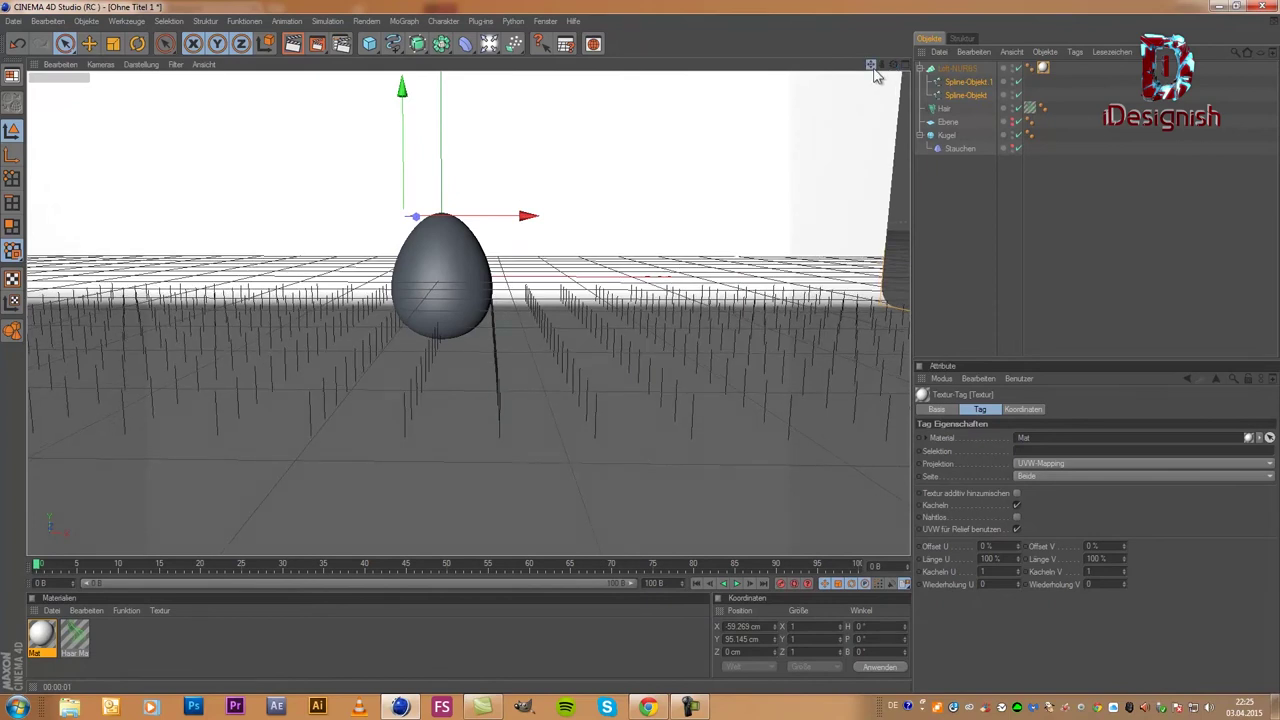
pyautogui.moveTo(876, 68); pyautogui.dragTo(640, 346)
pyautogui.scroll(1, 827, 89)
pyautogui.scroll(1, 827, 89)
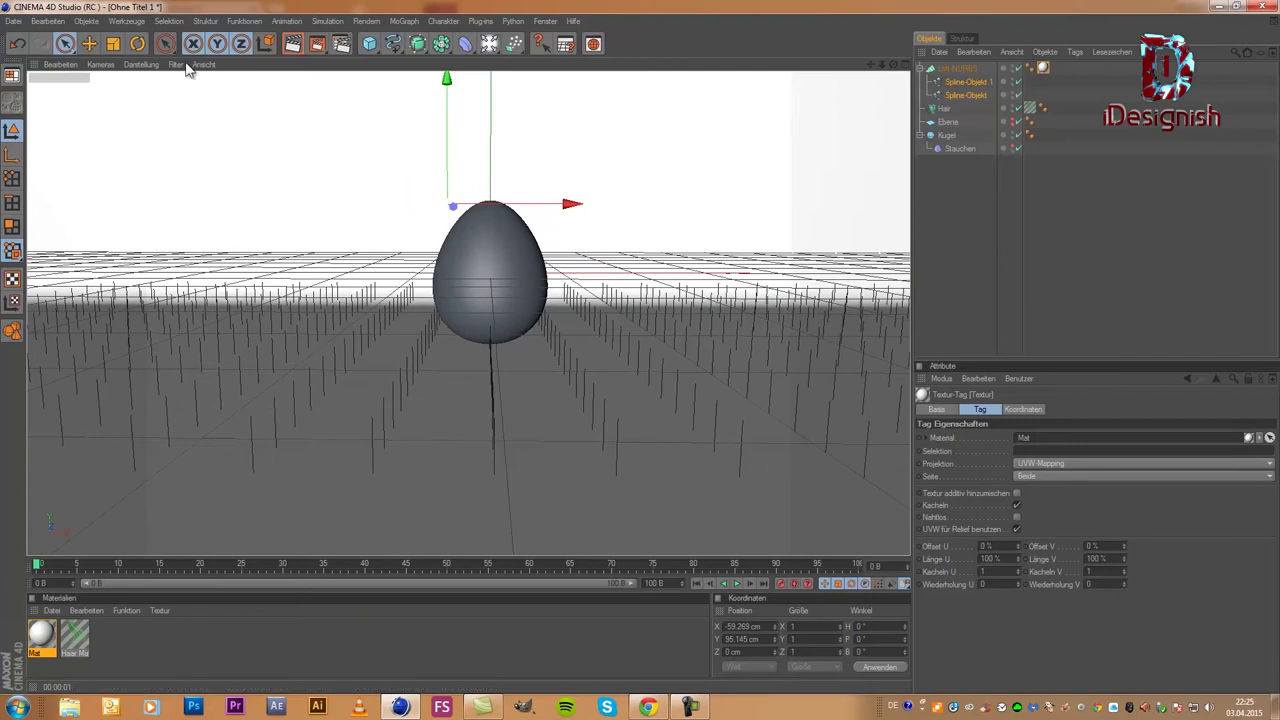
pyautogui.click(300, 42)
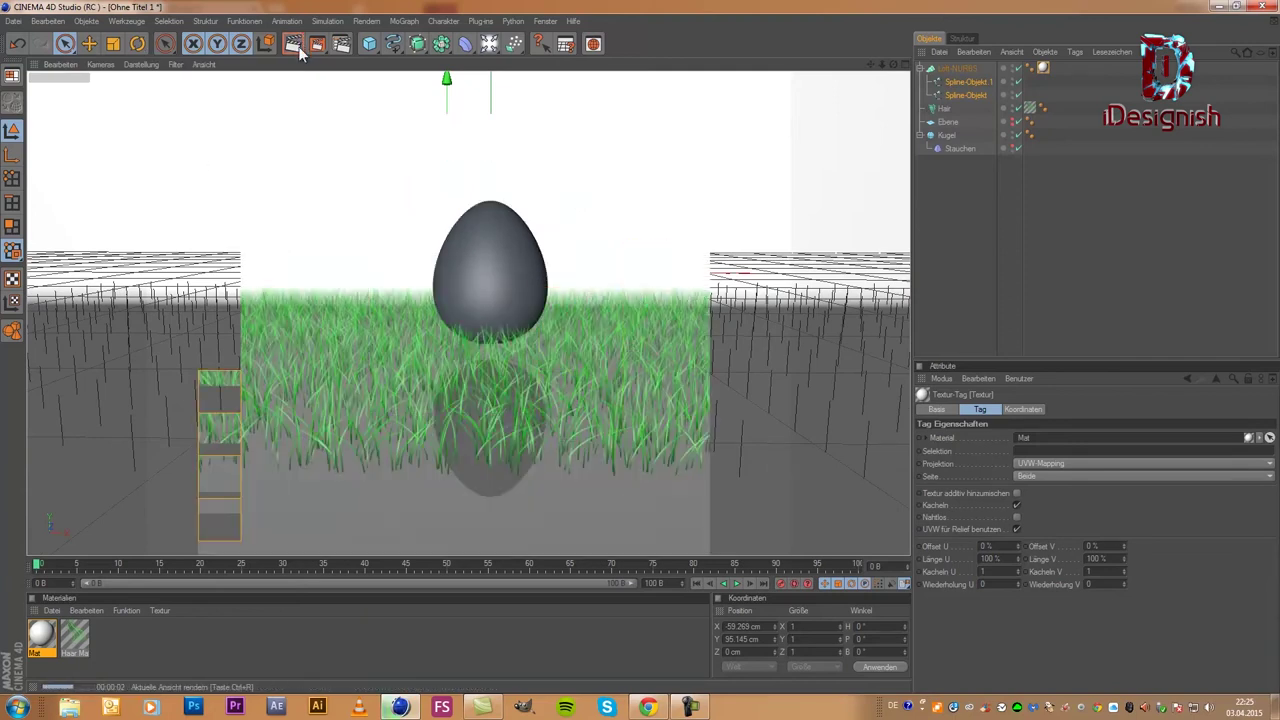
# Step: Make the Ebene floor plane visible again
pyautogui.click(396, 541)
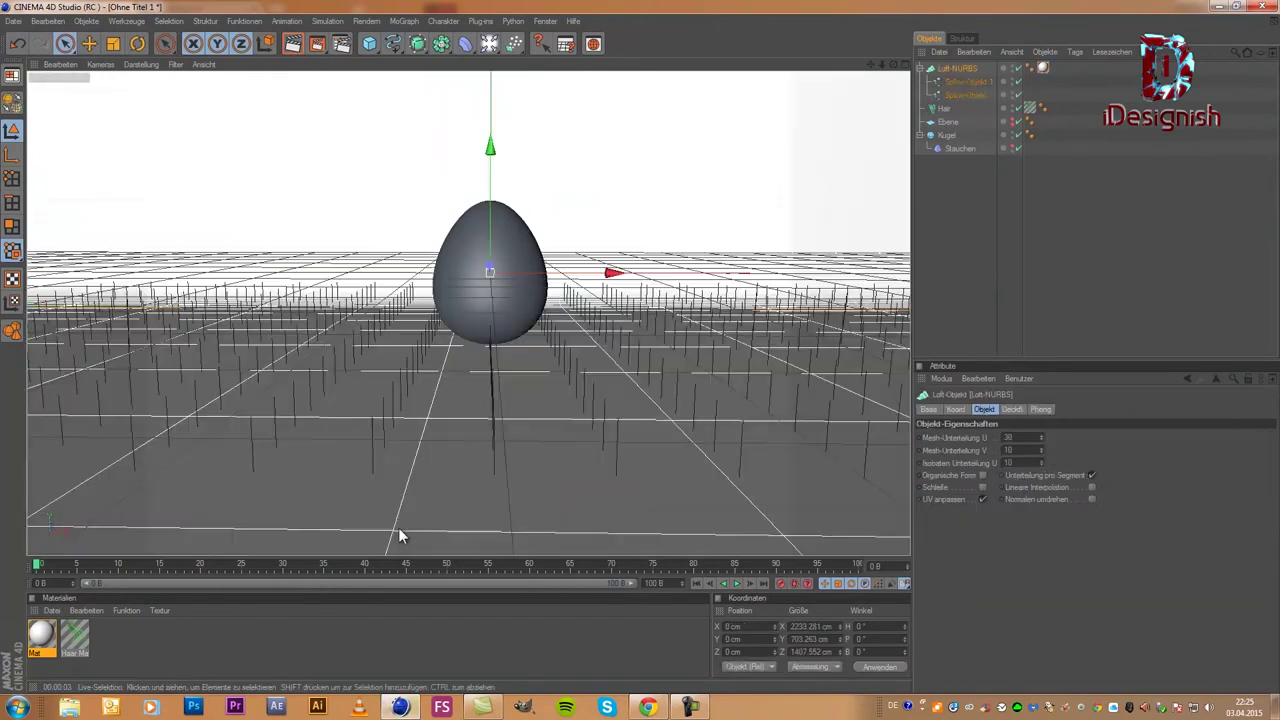
pyautogui.click(1078, 190)
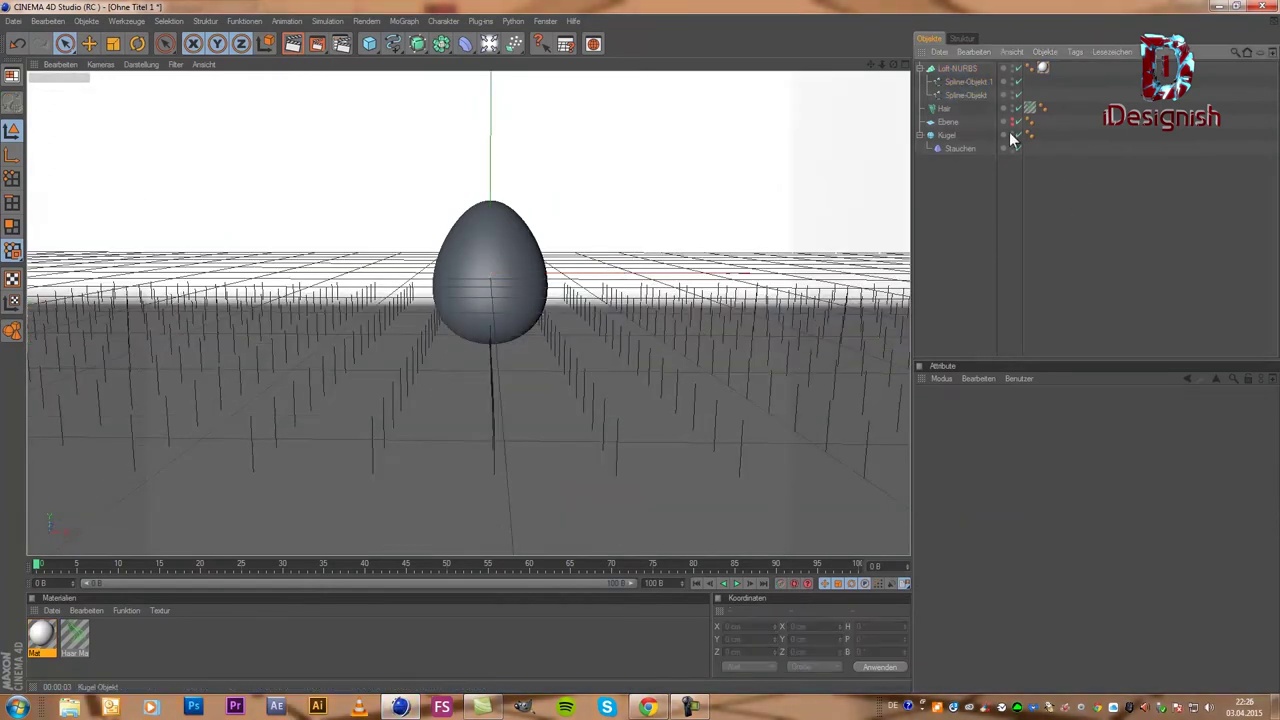
pyautogui.click(948, 121)
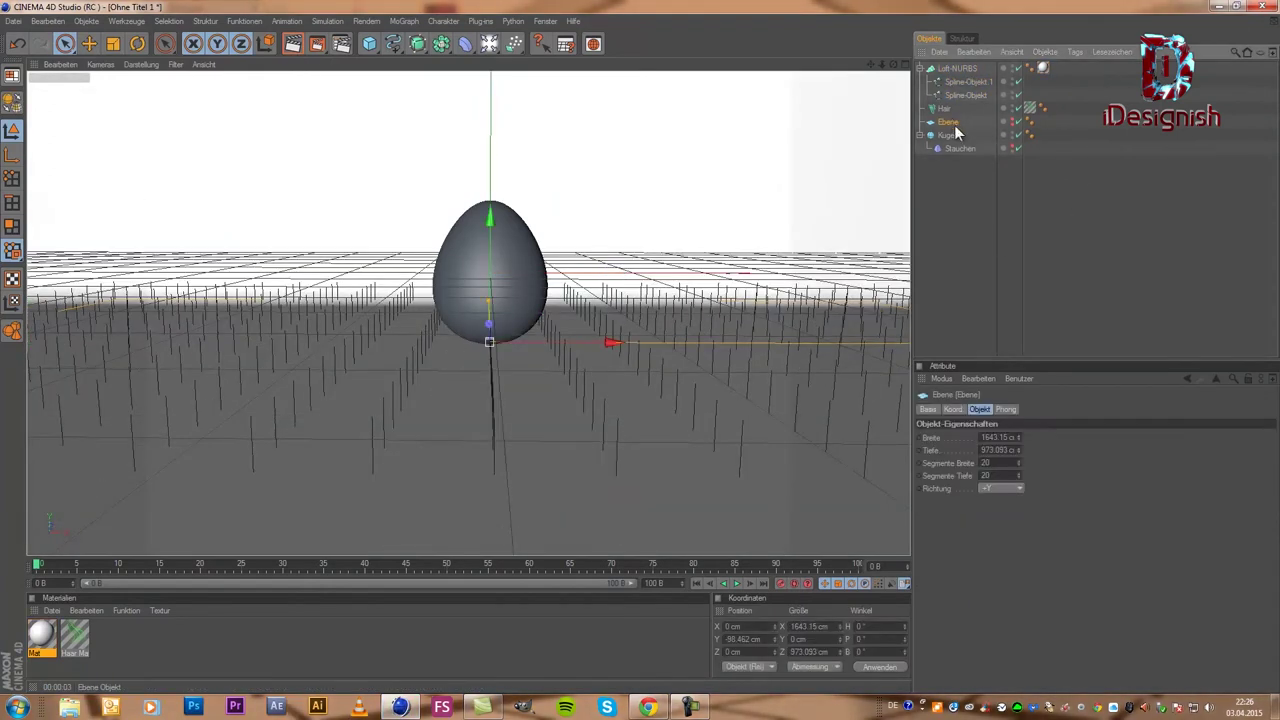
pyautogui.click(1011, 122)
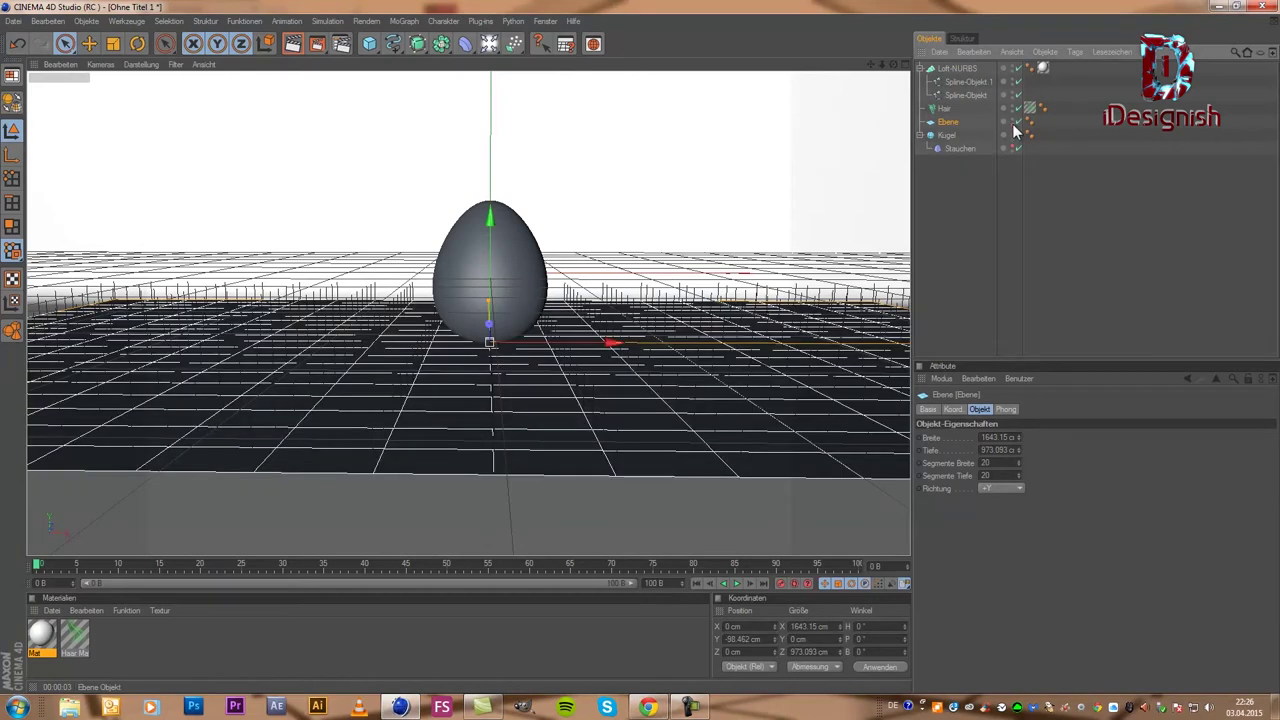
pyautogui.scroll(2, 512, 368)
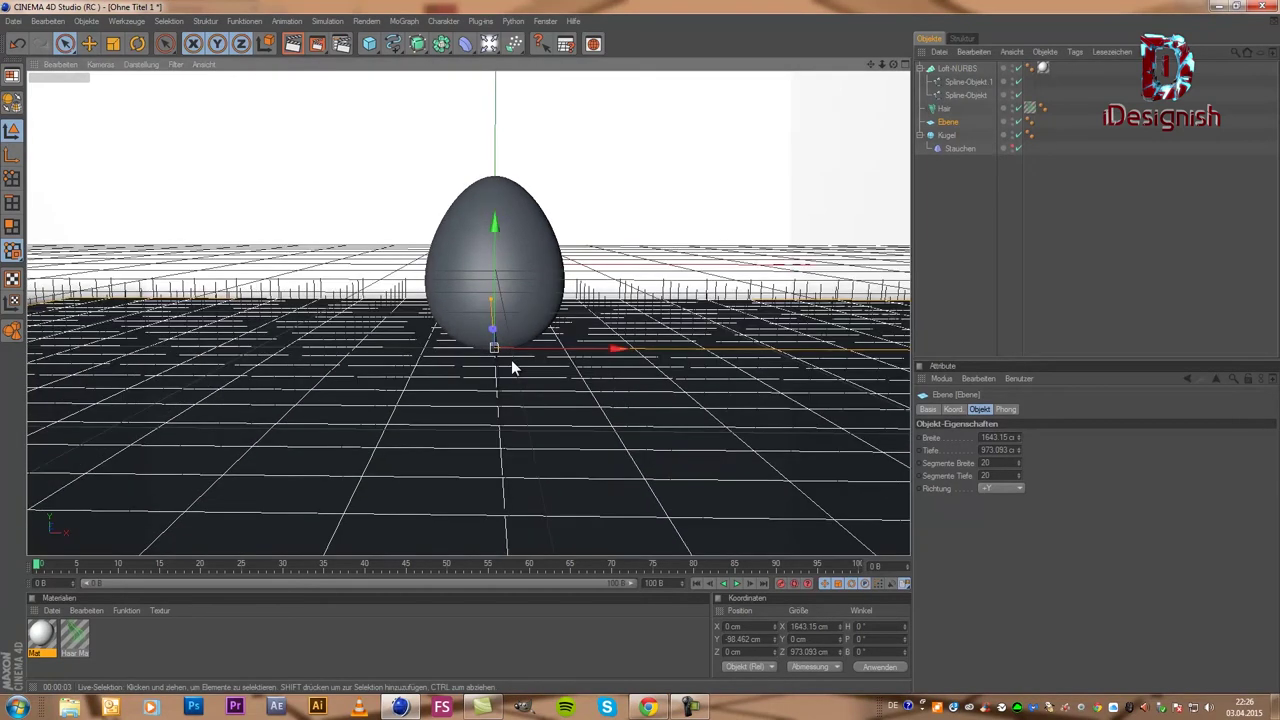
# Step: Create Mat.1 with a brown colour (R 93, G 59, B 0) and apply it to the plane
pyautogui.doubleClick(111, 651)
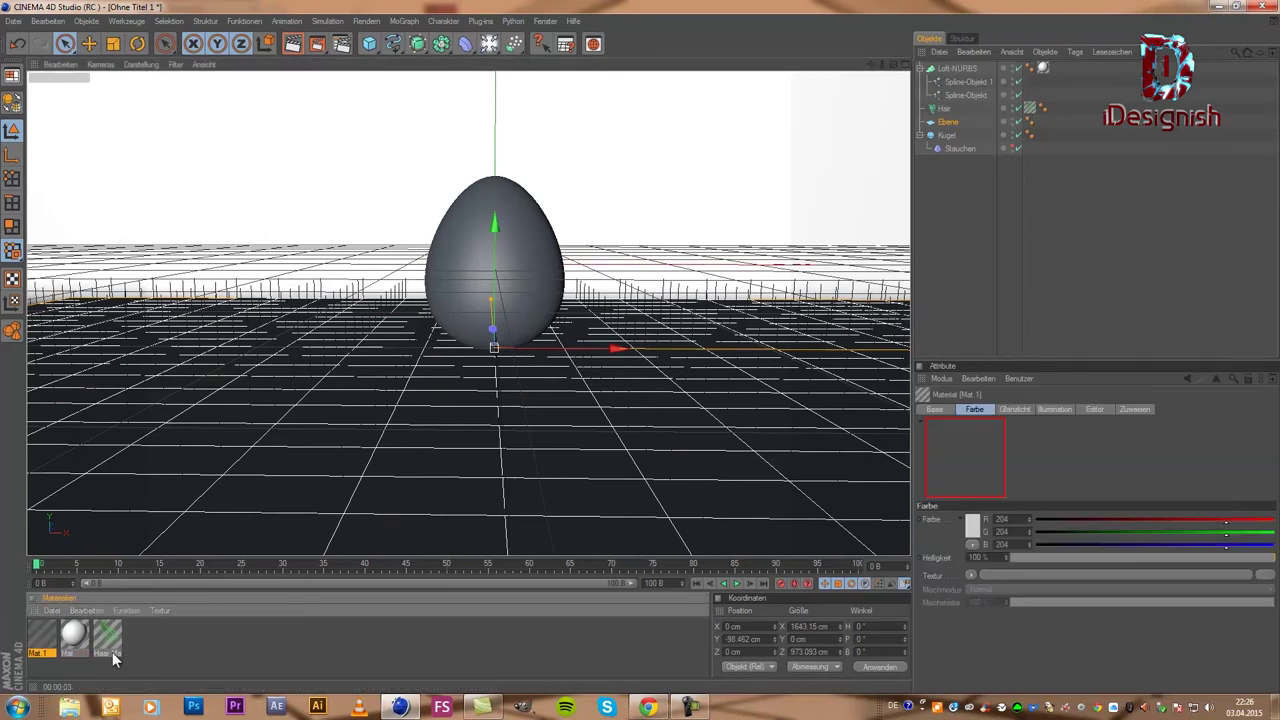
pyautogui.doubleClick(56, 642)
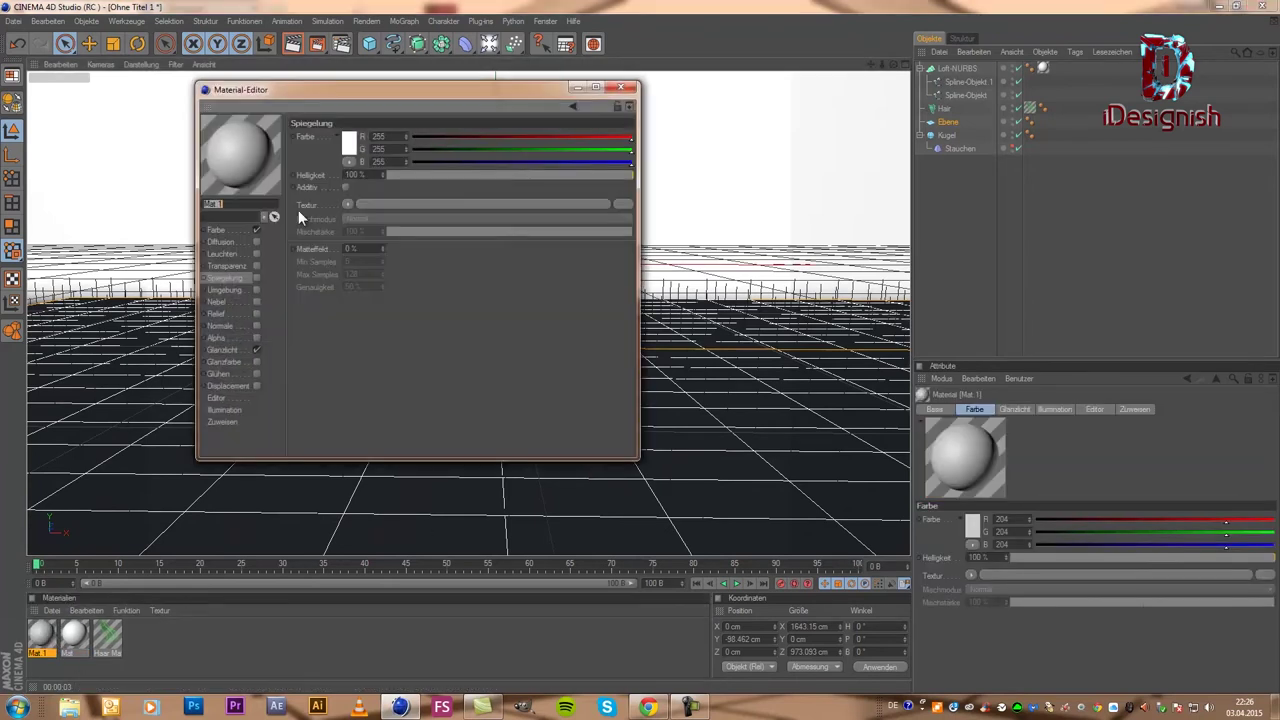
pyautogui.click(236, 232)
pyautogui.click(344, 142)
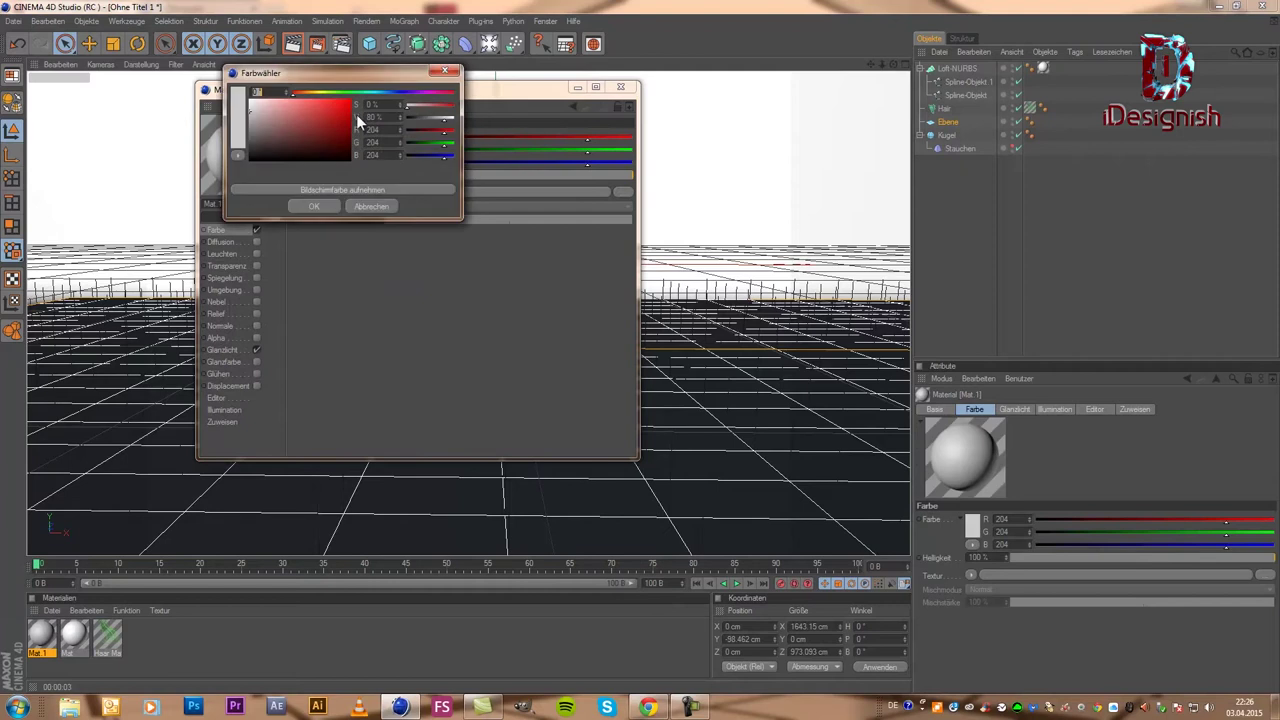
pyautogui.moveTo(365, 91)
pyautogui.mouseDown()
pyautogui.moveTo(412, 93)
pyautogui.moveTo(362, 103)
pyautogui.mouseUp()
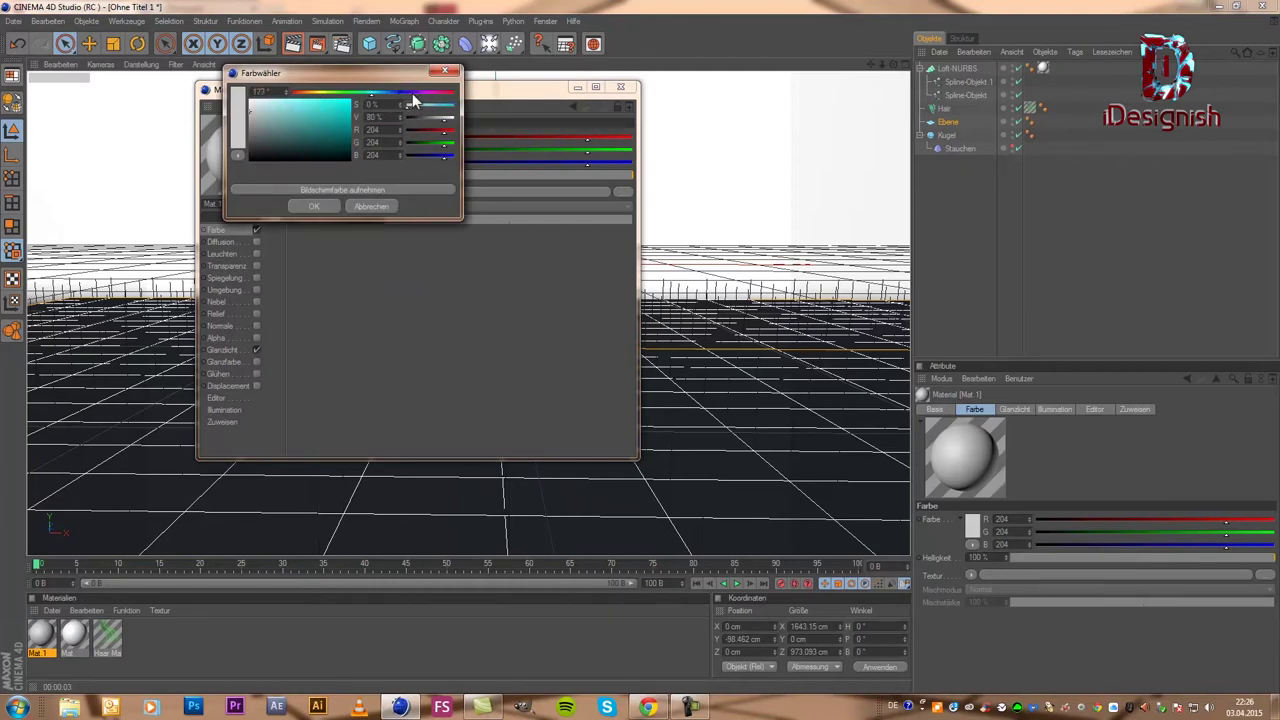
pyautogui.moveTo(376, 100)
pyautogui.mouseDown()
pyautogui.moveTo(297, 100)
pyautogui.moveTo(364, 112)
pyautogui.moveTo(380, 138)
pyautogui.mouseUp()
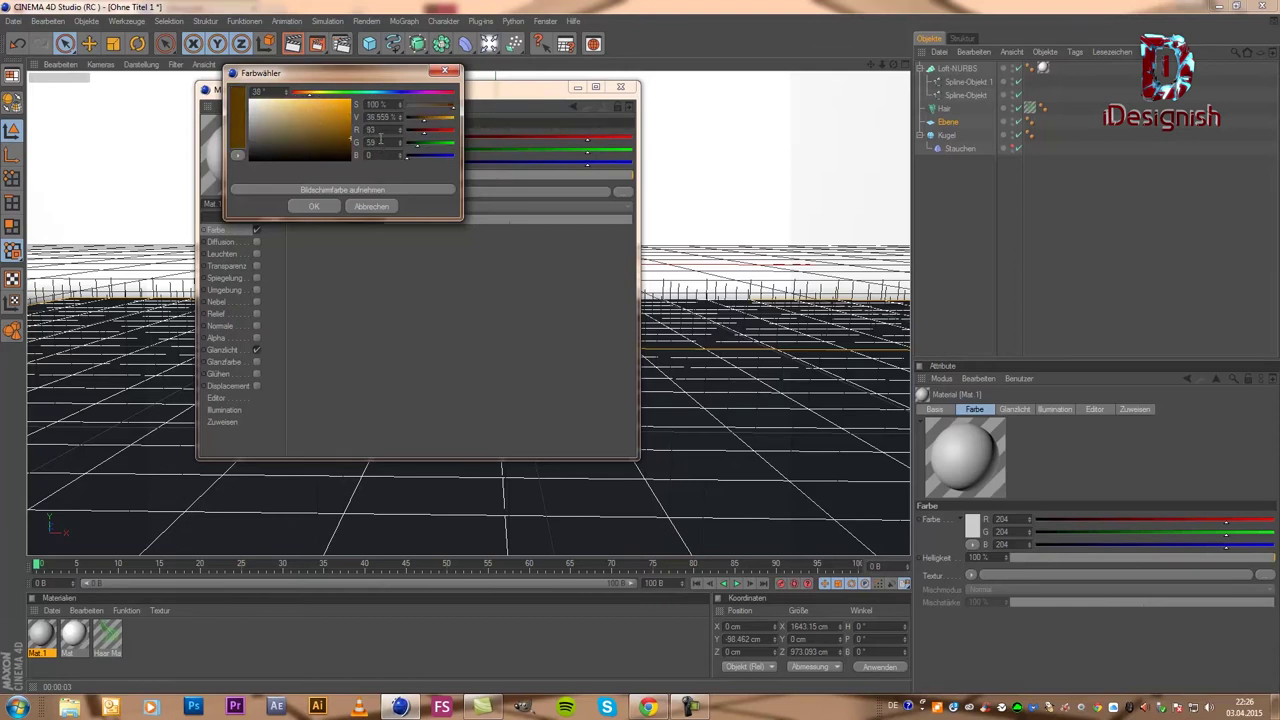
pyautogui.click(327, 212)
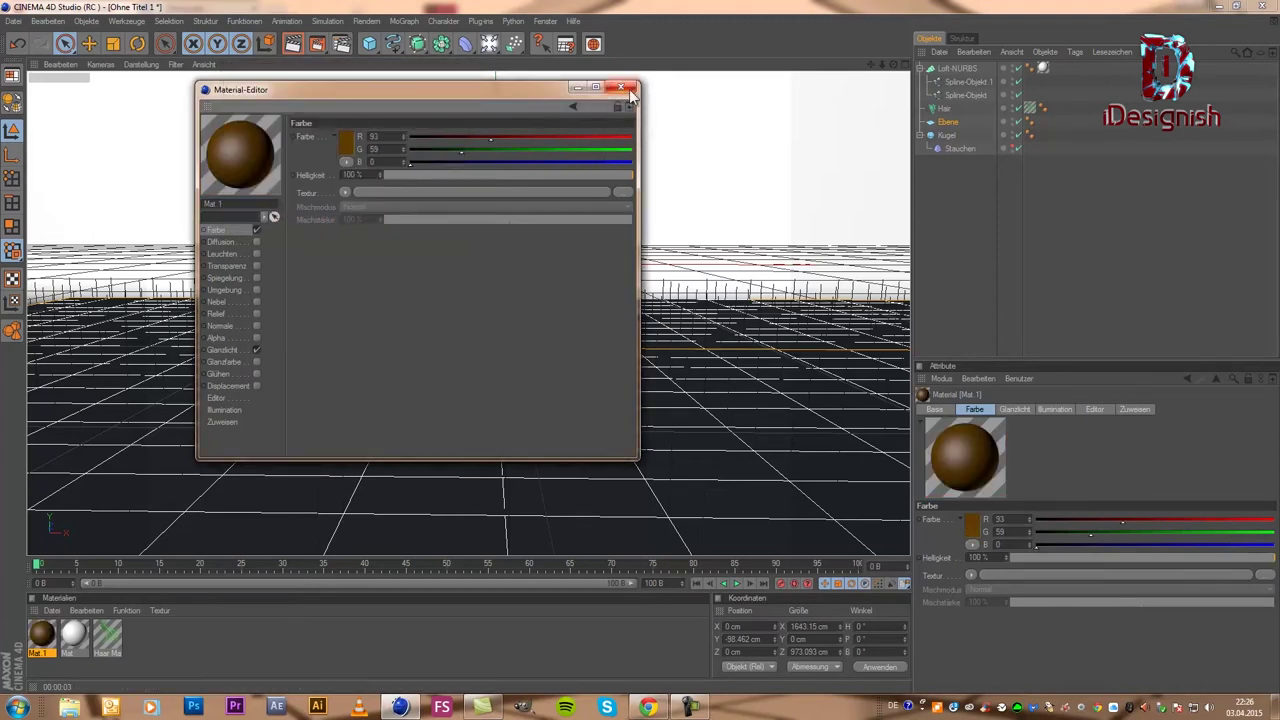
pyautogui.click(621, 88)
pyautogui.moveTo(41, 633); pyautogui.dragTo(241, 540)
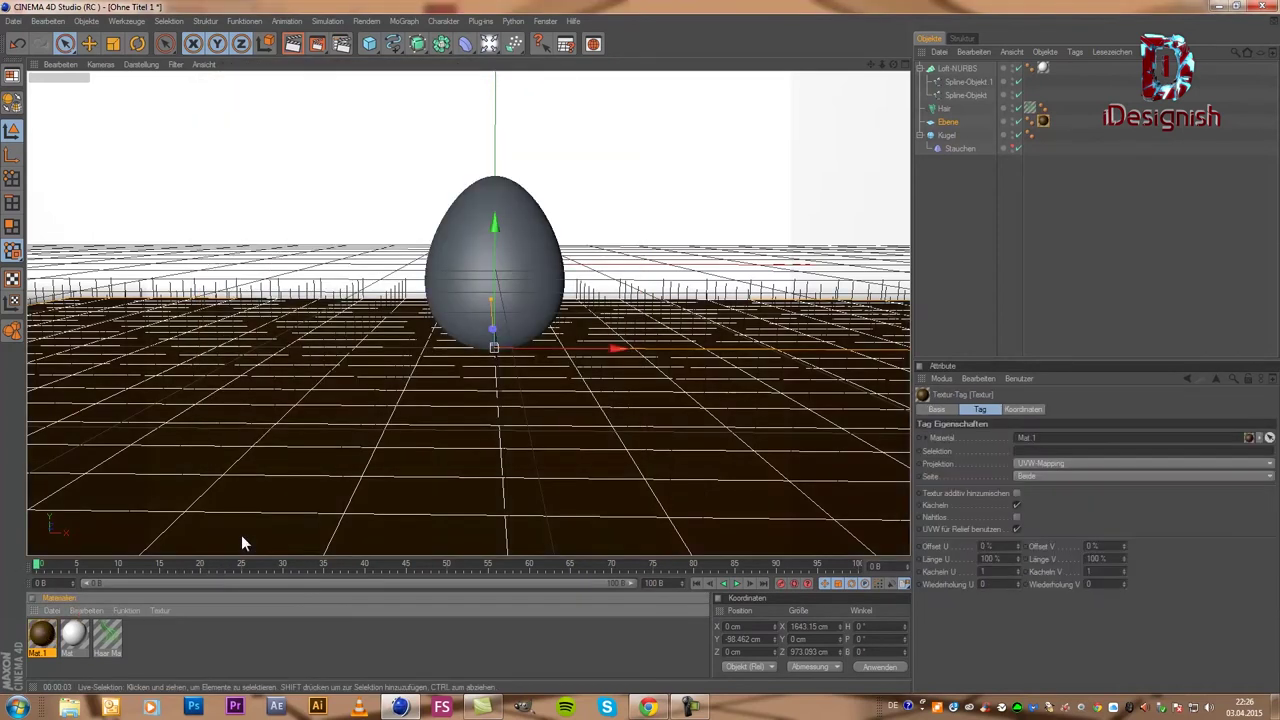
# Step: Turn off the highlight on Mat.1 and render a preview of the scene
pyautogui.doubleClick(41, 640)
pyautogui.click(257, 349)
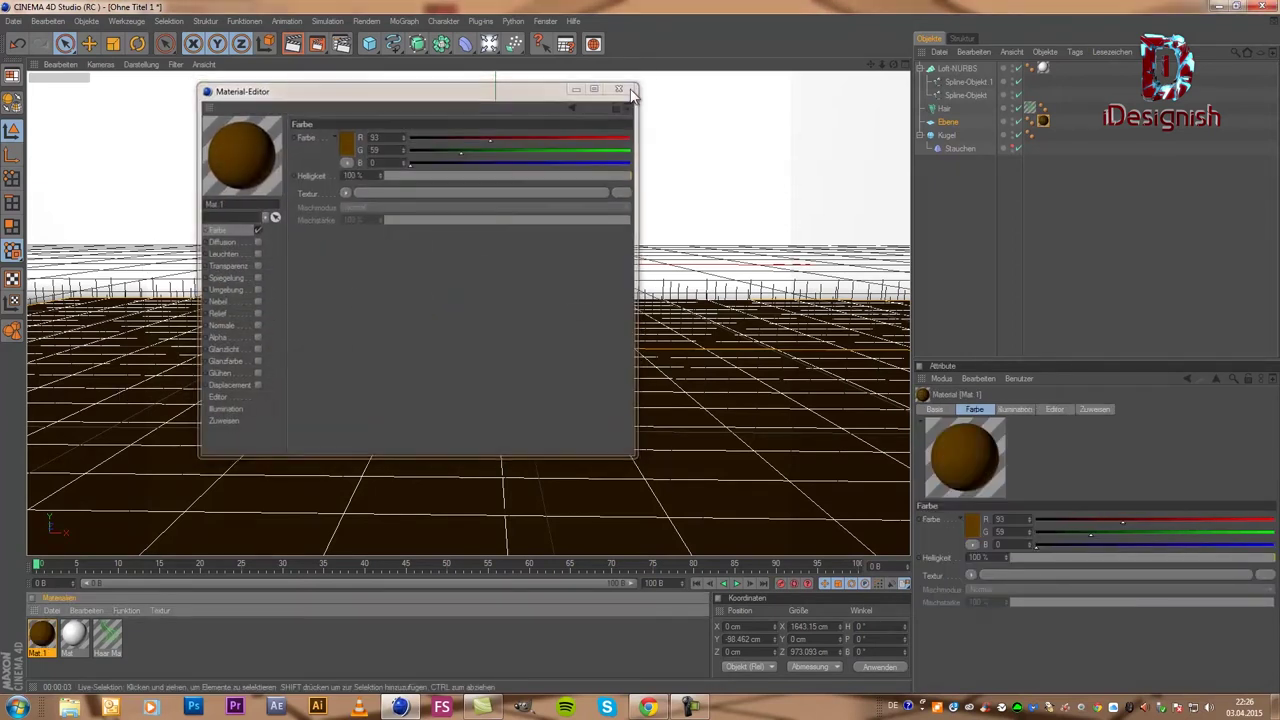
pyautogui.click(620, 90)
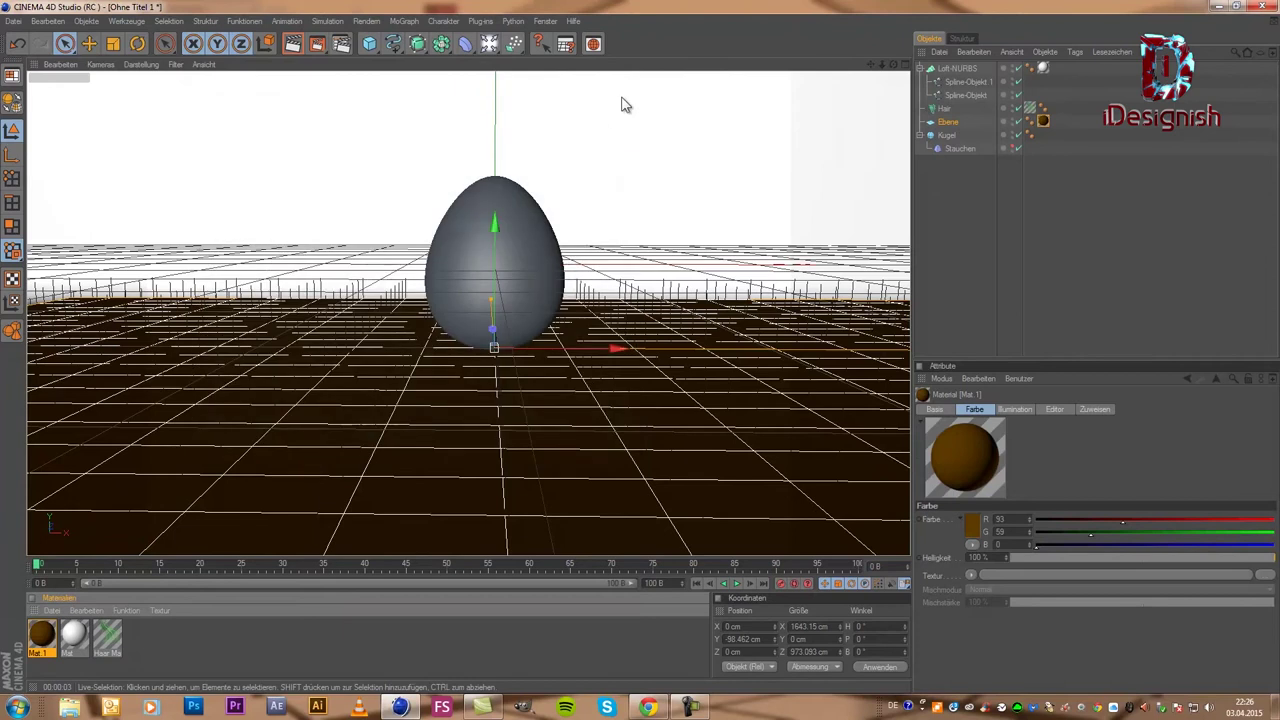
pyautogui.click(290, 44)
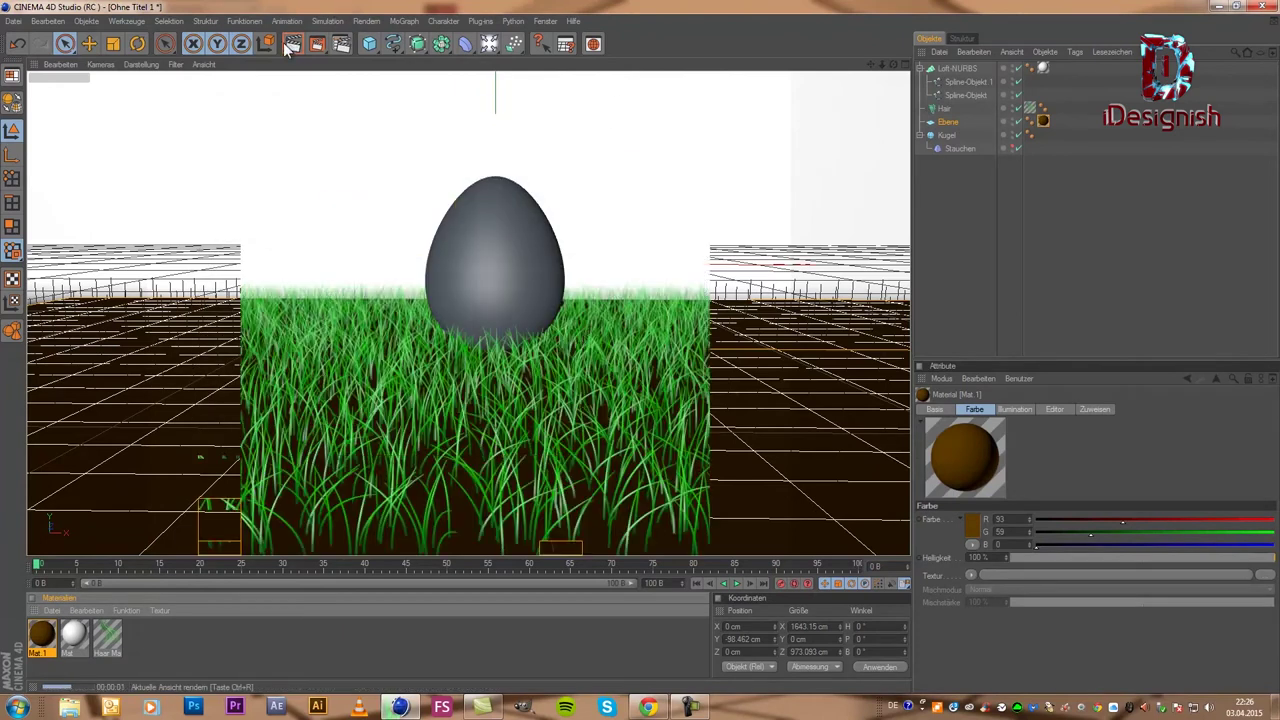
# Step: Scale the egg down to about 142 cm, lower it to roughly Y −64 cm, and render to check
pyautogui.click(378, 384)
pyautogui.click(544, 246)
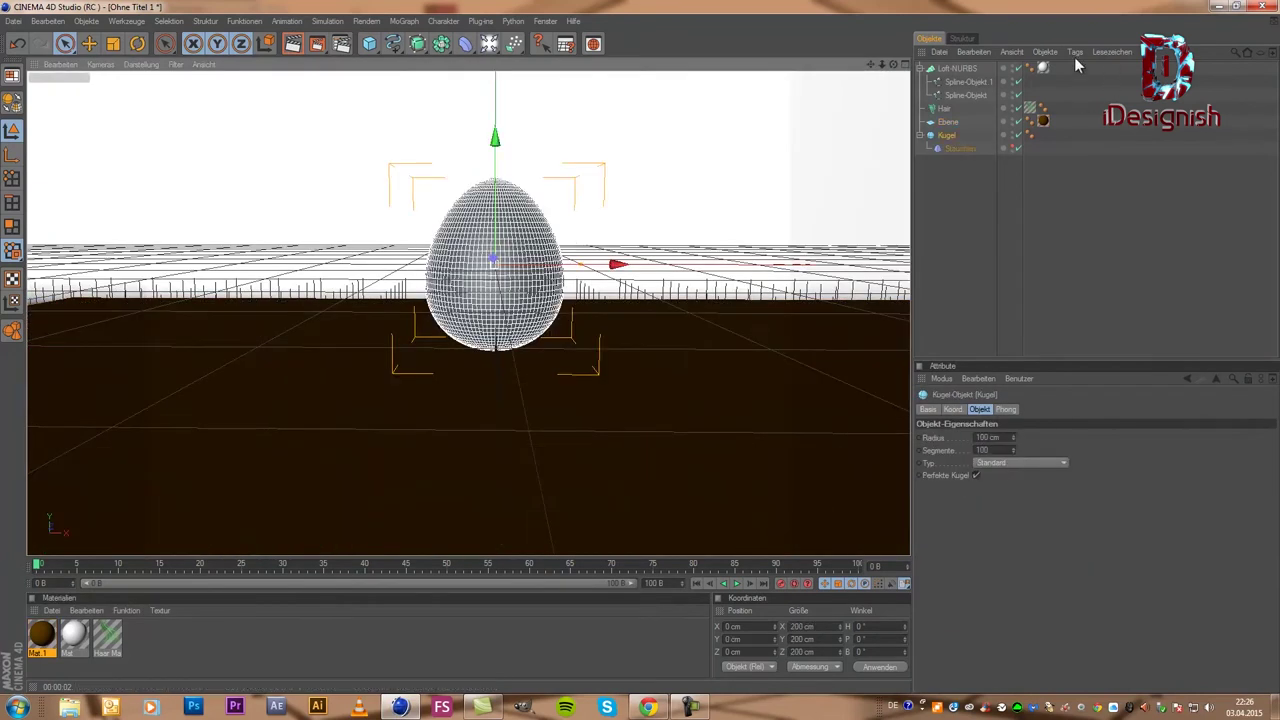
pyautogui.click(114, 44)
pyautogui.moveTo(495, 265); pyautogui.dragTo(640, 350)
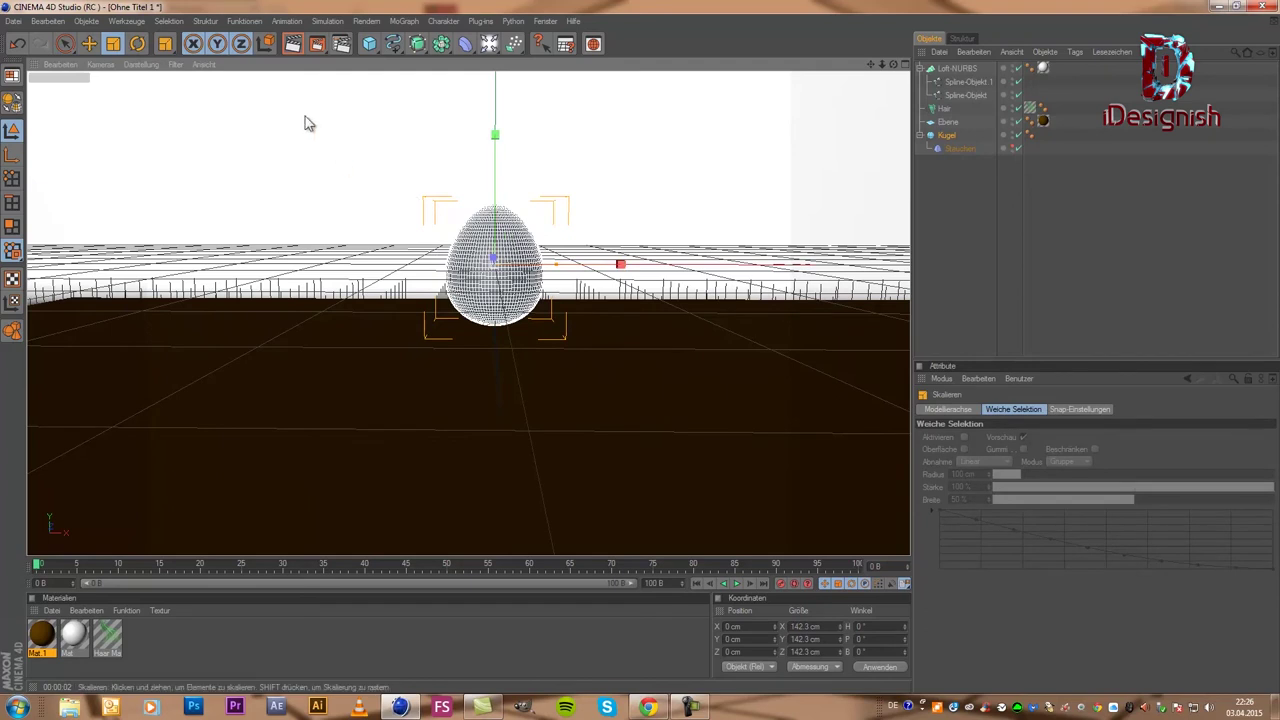
pyautogui.click(65, 44)
pyautogui.moveTo(494, 199); pyautogui.dragTo(640, 350)
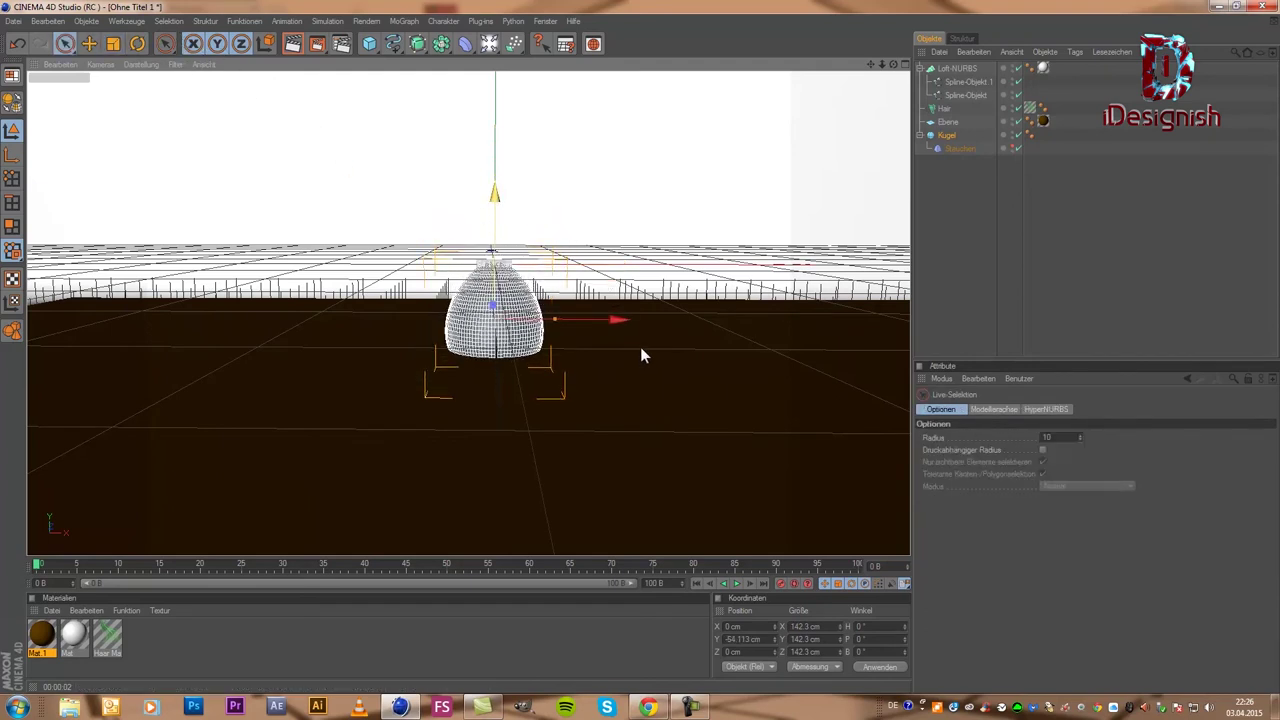
pyautogui.click(293, 48)
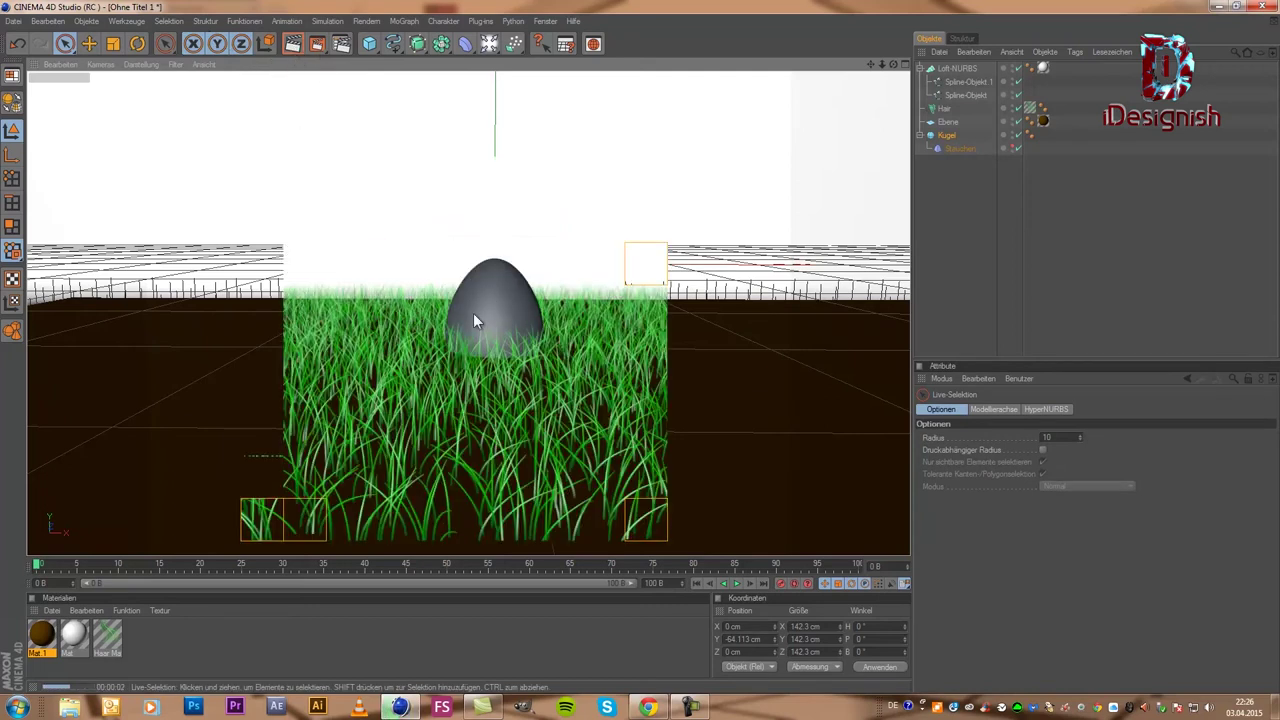
pyautogui.click(519, 403)
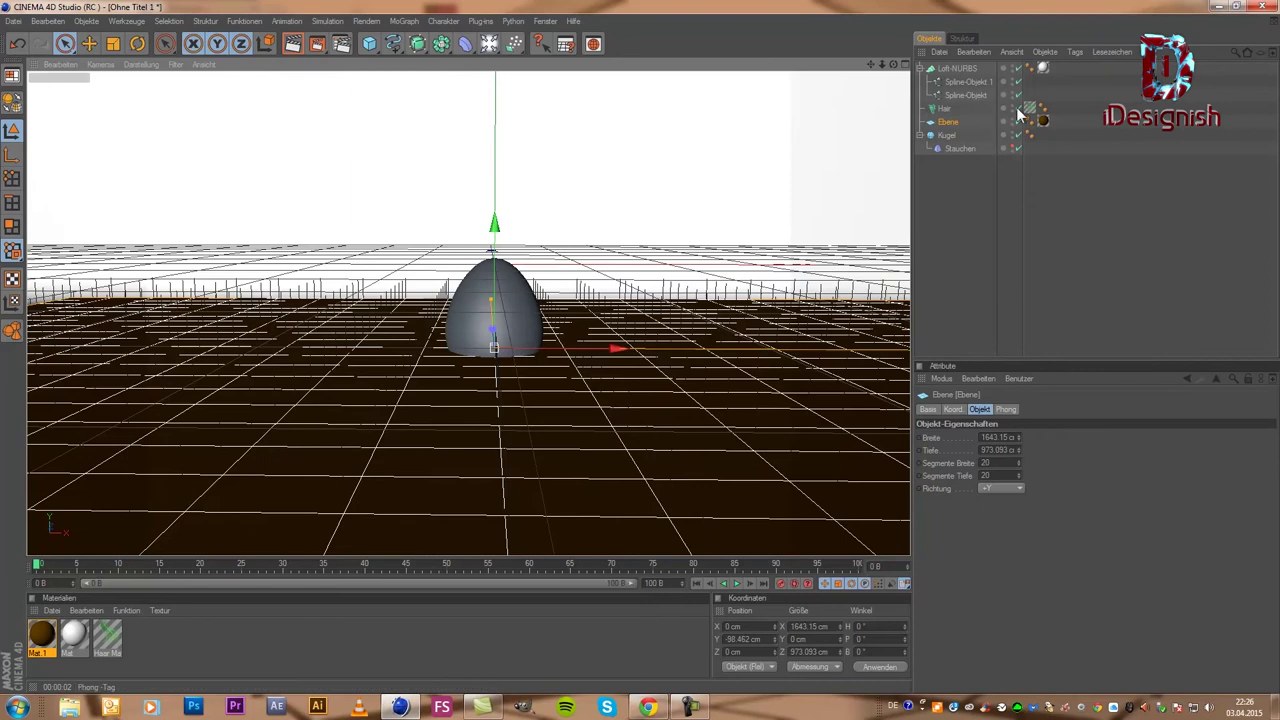
# Step: Select the grass Hair object, preview the field, and change Anzahl in the Haare tab to 5000
pyautogui.click(944, 107)
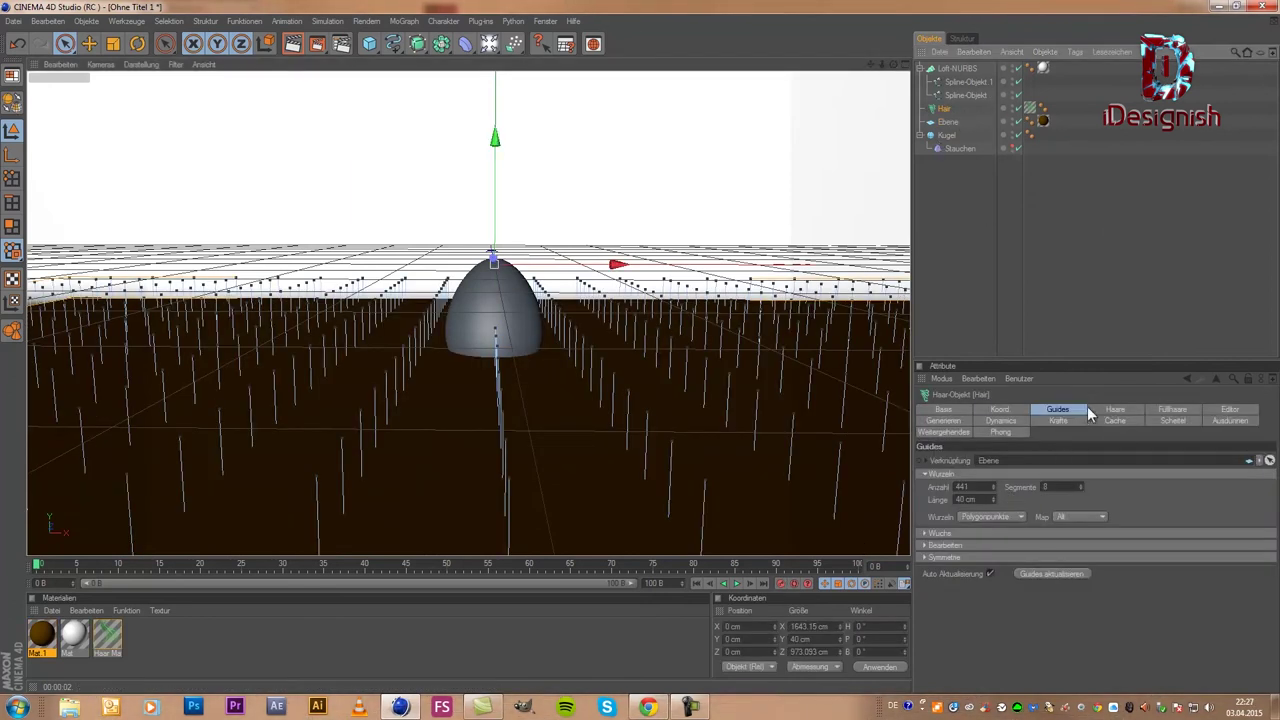
pyautogui.click(1112, 410)
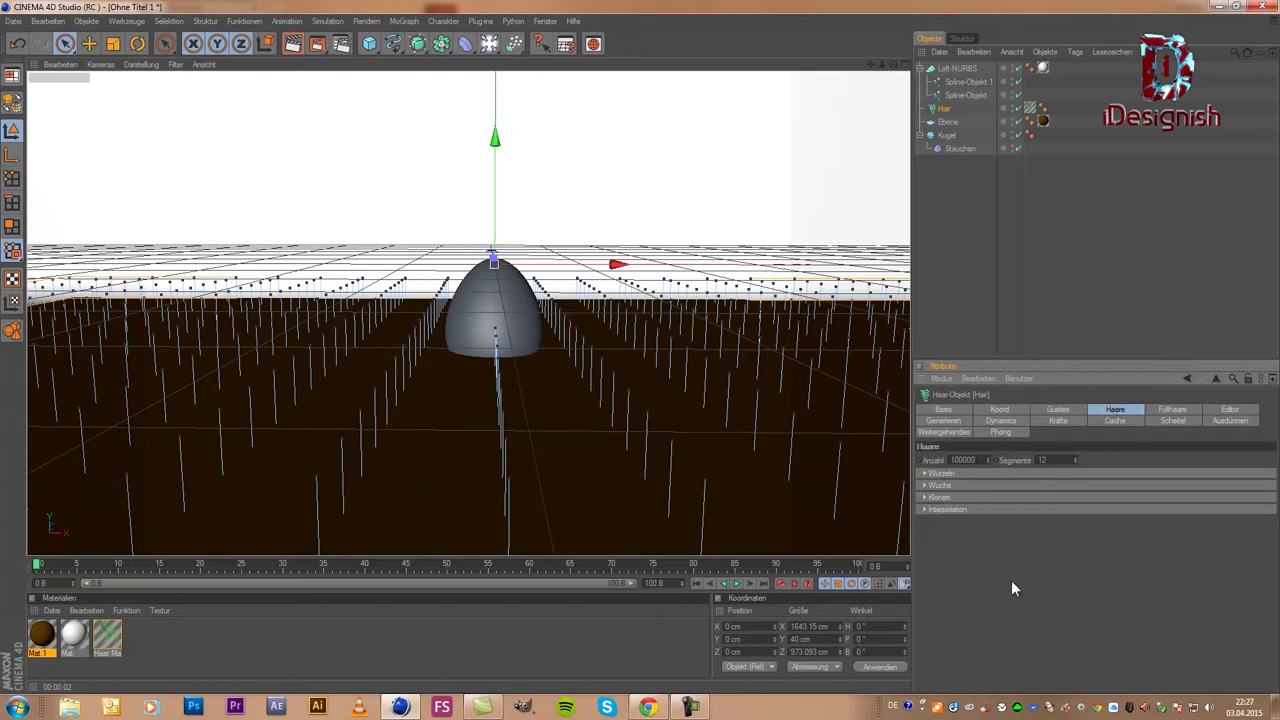
pyautogui.click(1010, 260)
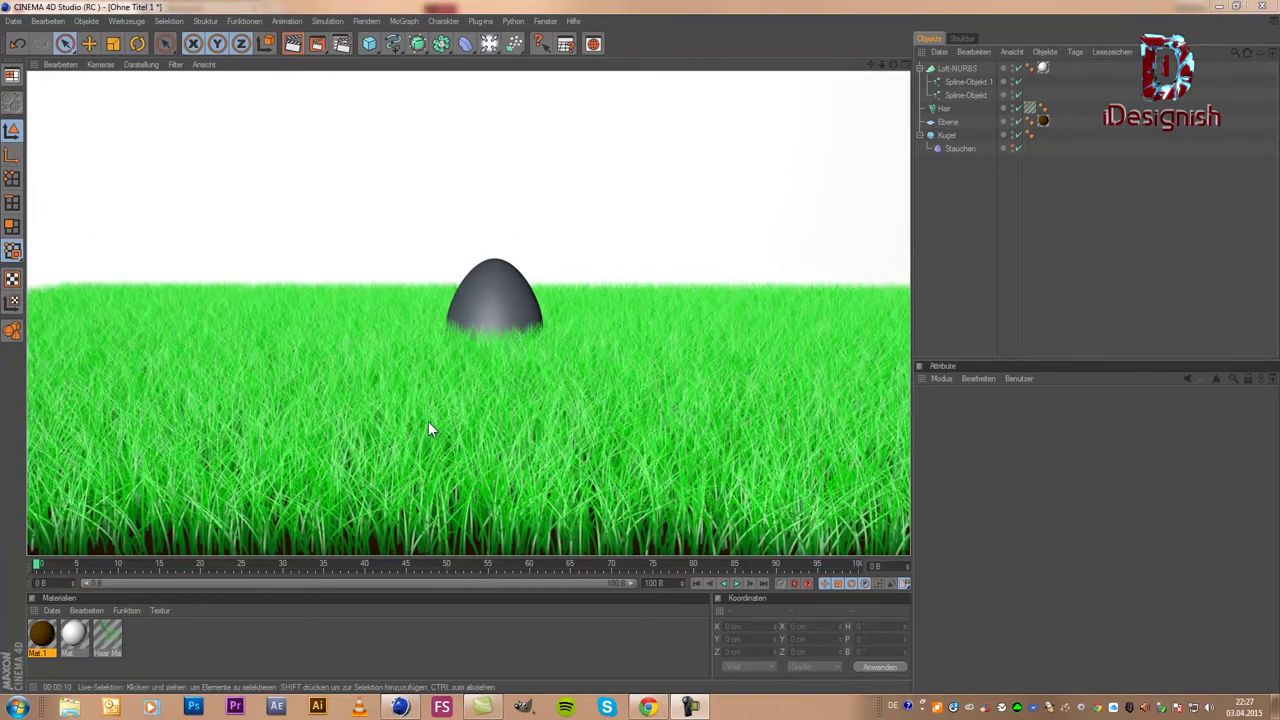
pyautogui.click(429, 423)
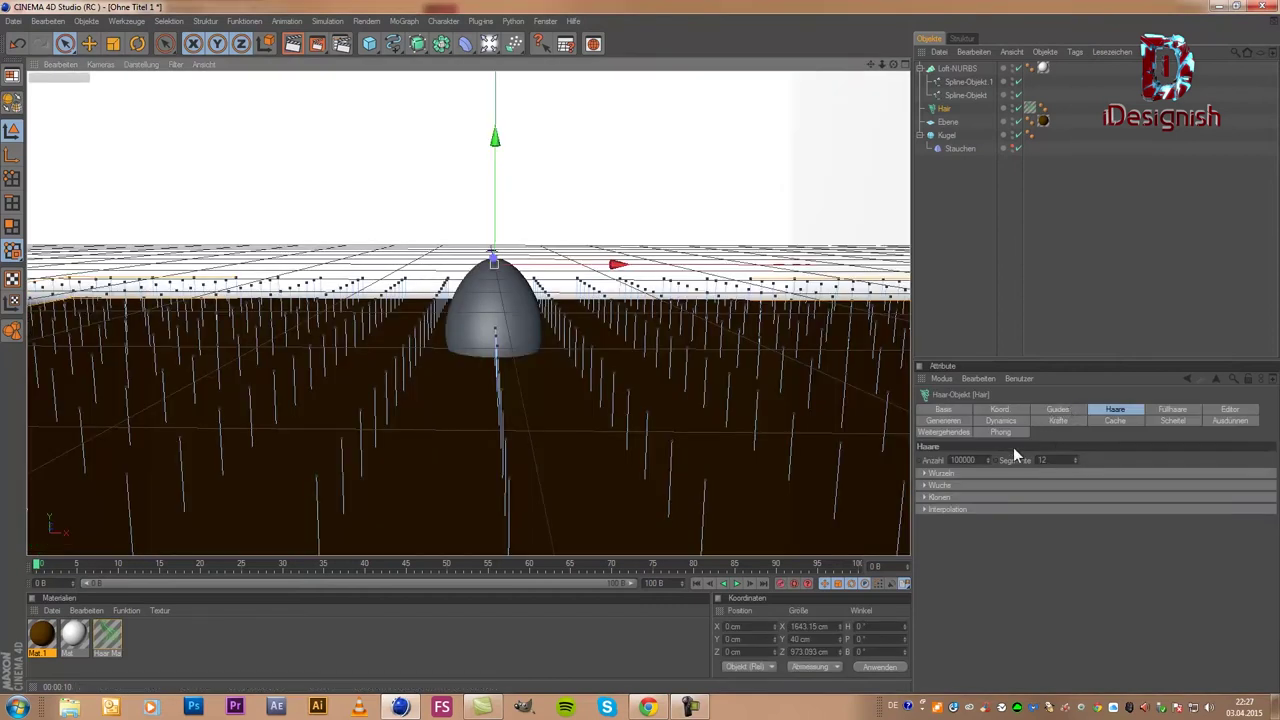
pyautogui.click(984, 459)
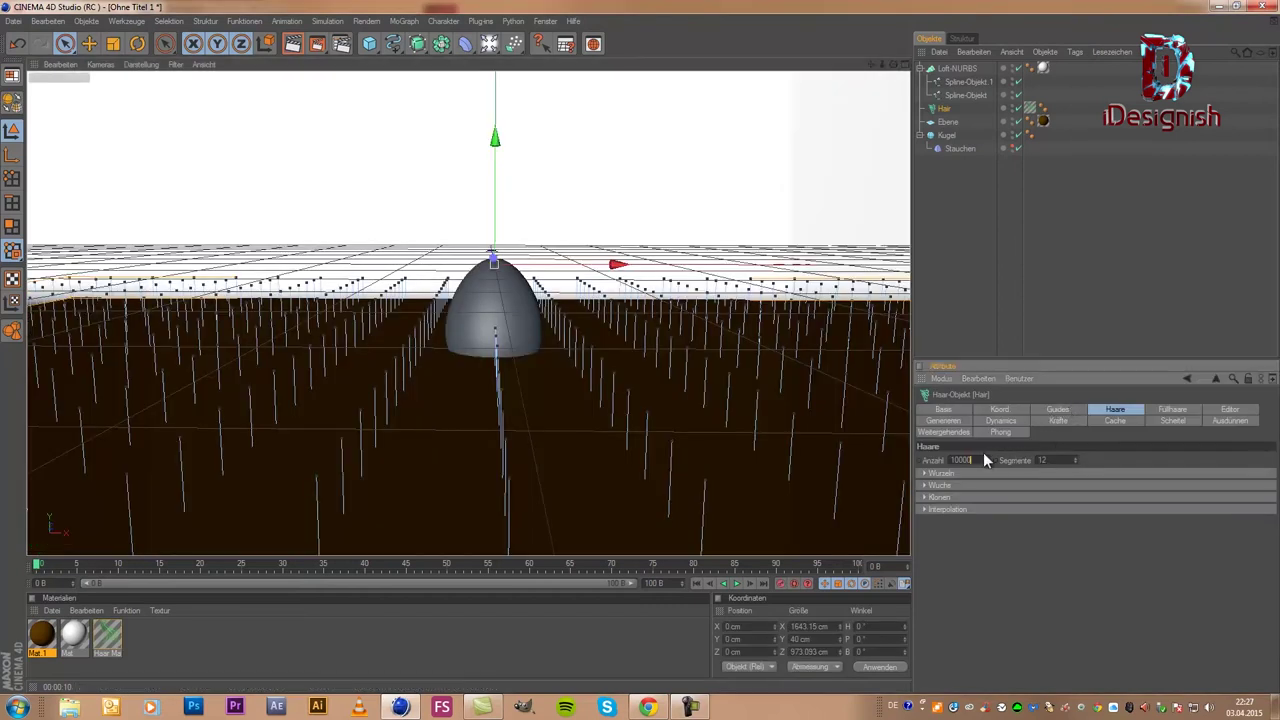
pyautogui.hotkey('shift', 'Left')
pyautogui.hotkey('shift', 'Left')
pyautogui.hotkey('shift', 'Left')
pyautogui.hotkey('shift', 'Left')
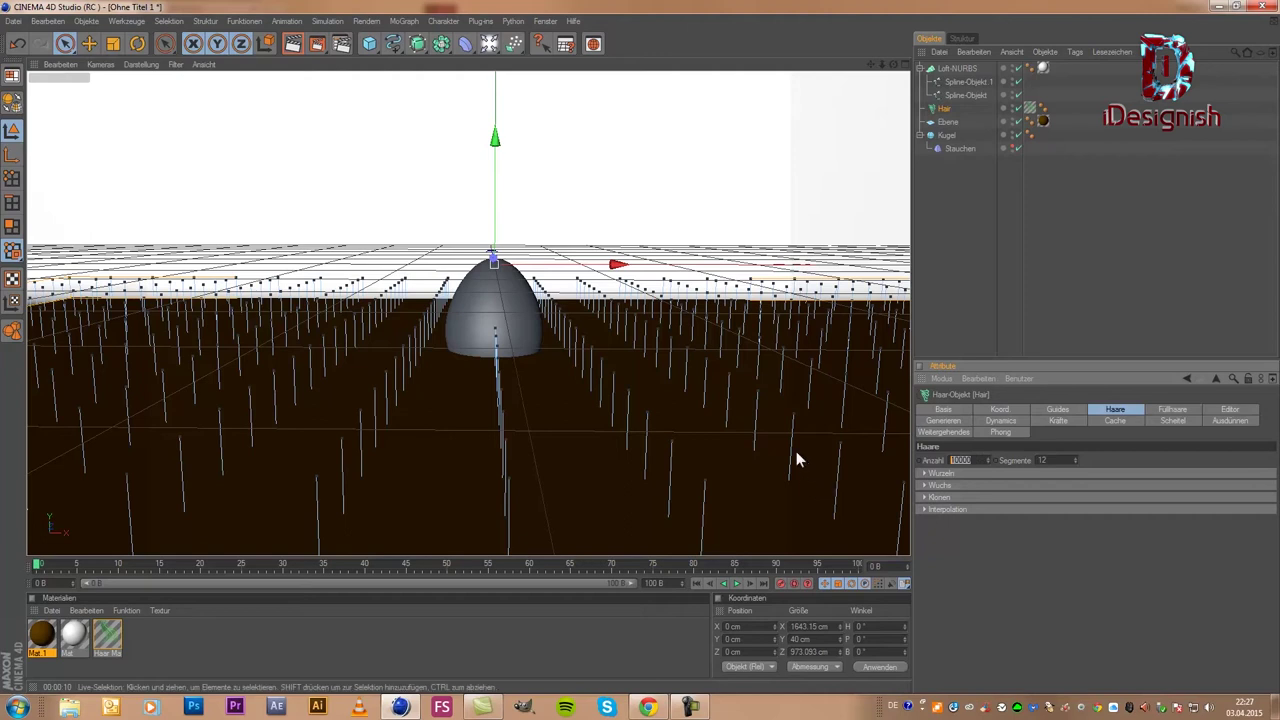
pyautogui.write('5000')
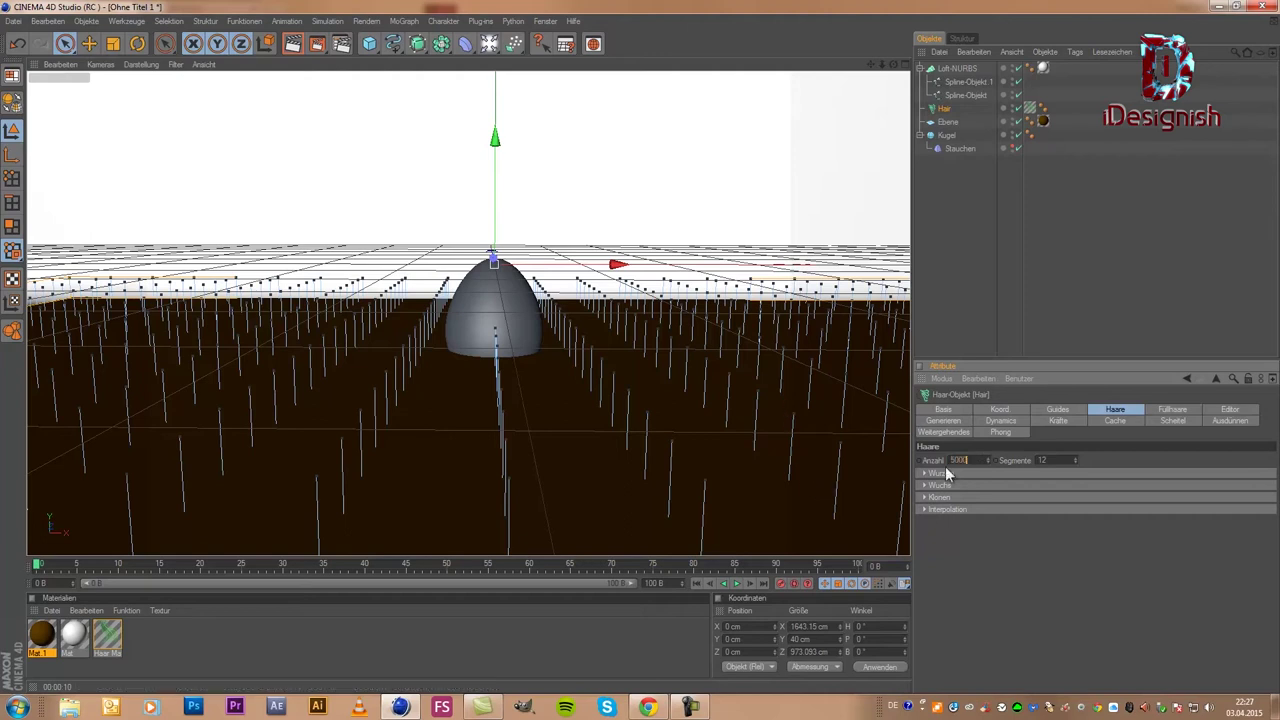
pyautogui.click(1037, 317)
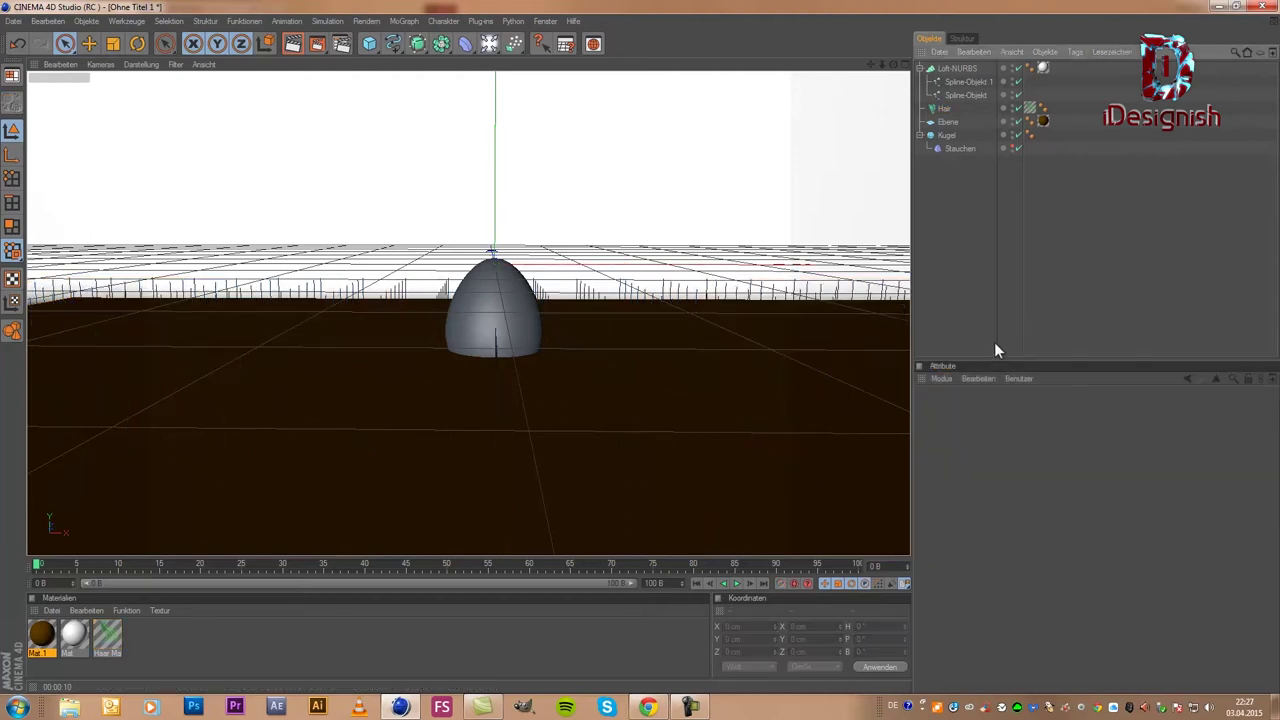
# Step: Add a new plane, Ebene 1, and raise it to about 194 cm on Y
pyautogui.scroll(-3, 577, 211)
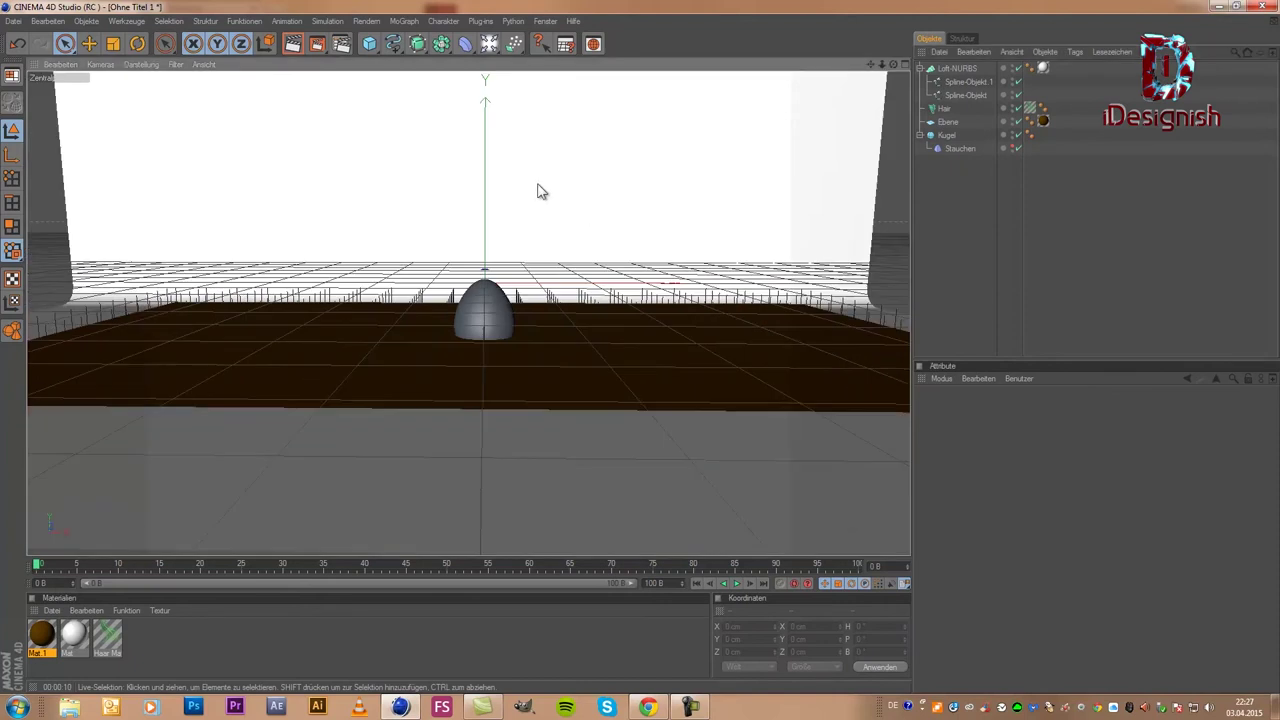
pyautogui.scroll(-3, 537, 191)
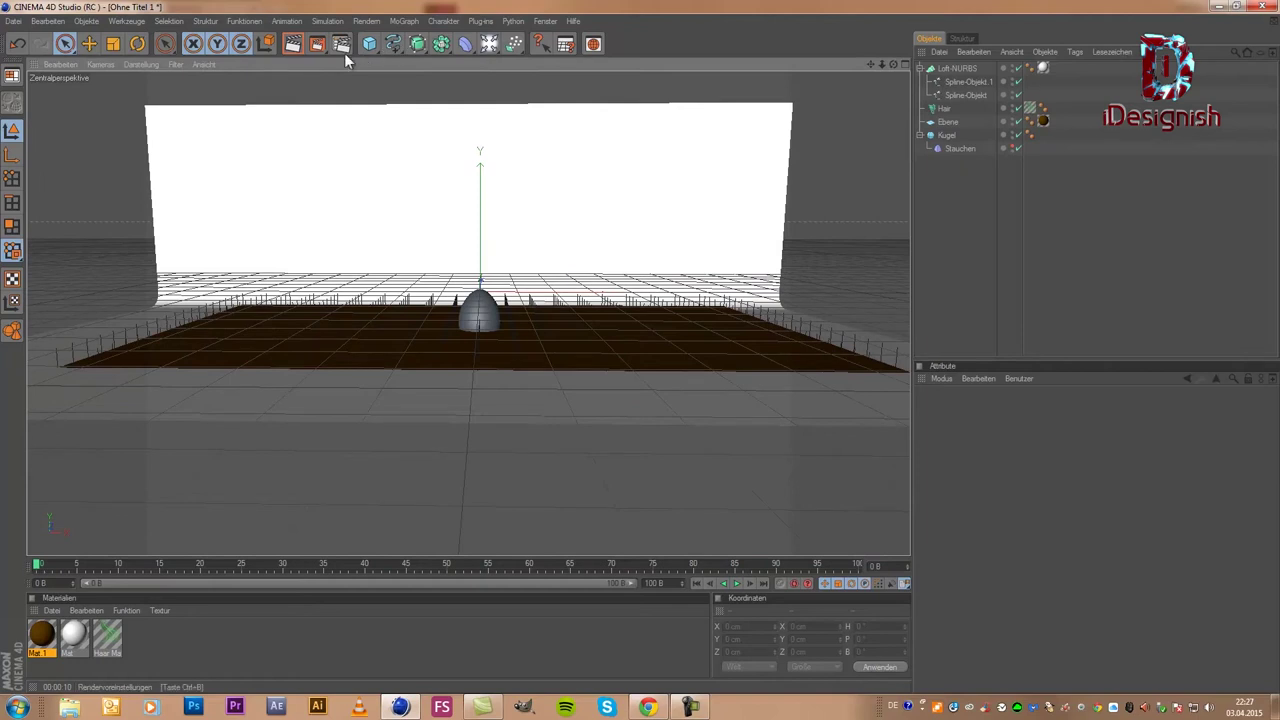
pyautogui.moveTo(370, 45); pyautogui.dragTo(488, 84)
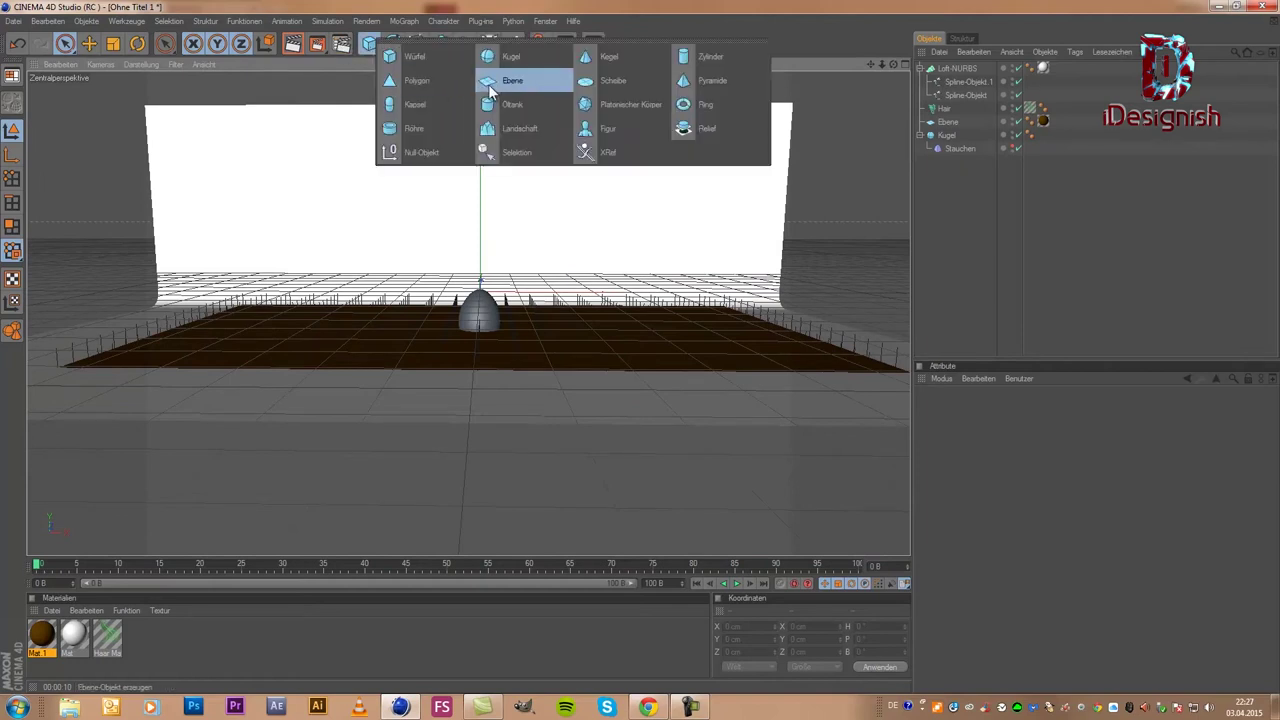
pyautogui.moveTo(487, 212); pyautogui.dragTo(641, 334)
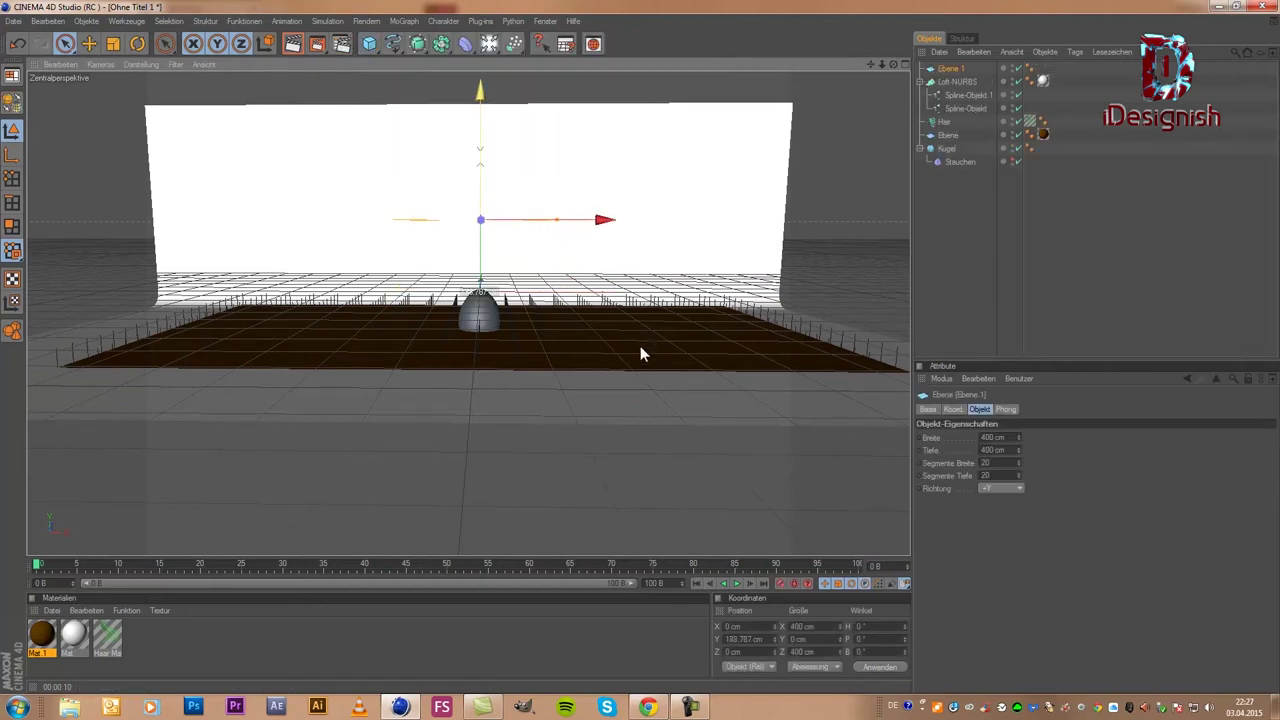
pyautogui.moveTo(483, 163); pyautogui.dragTo(483, 157)
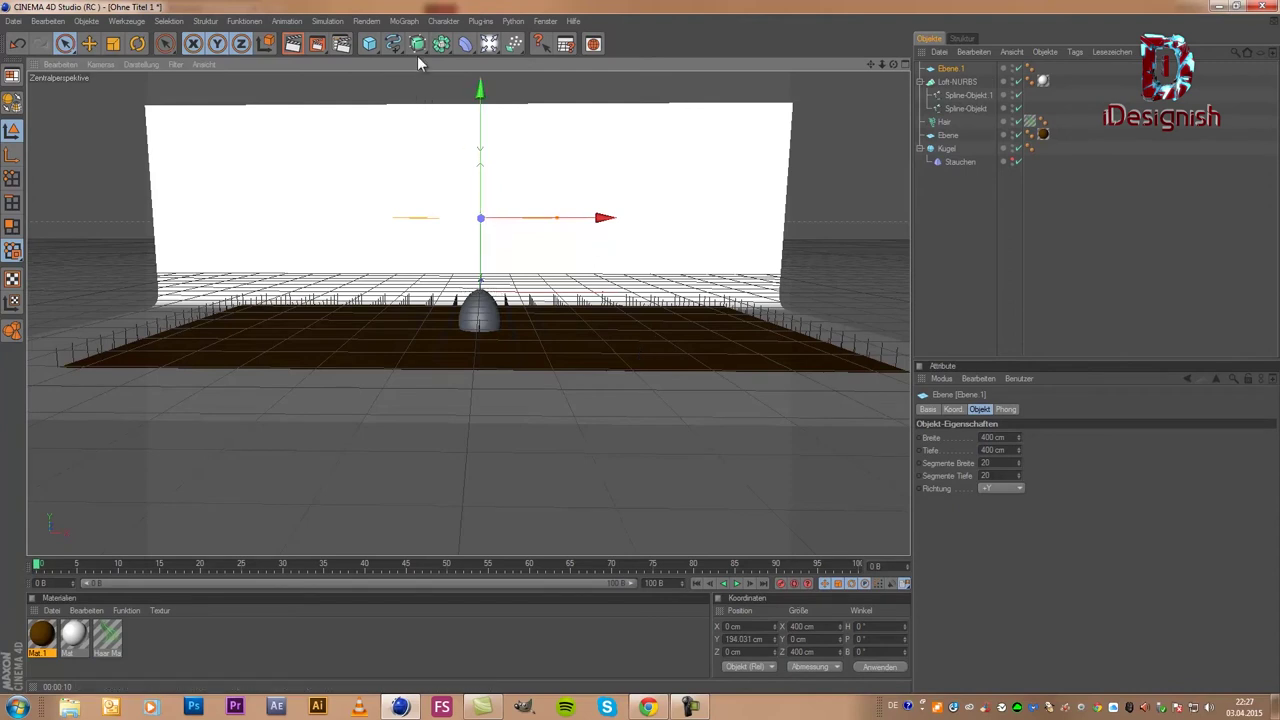
# Step: Create material Mat 2 with the Farbe channel off and a white (255, 255, 255) Leuchten channel
pyautogui.click(107, 640)
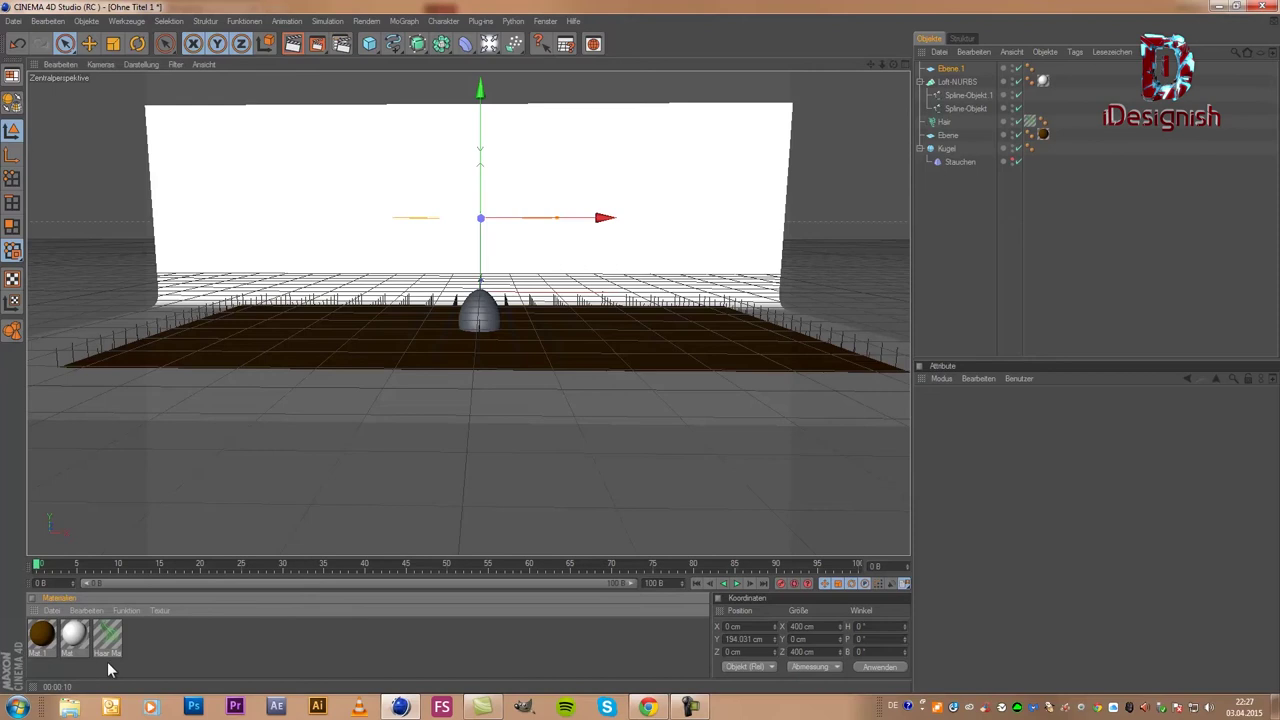
pyautogui.doubleClick(119, 649)
pyautogui.click(621, 87)
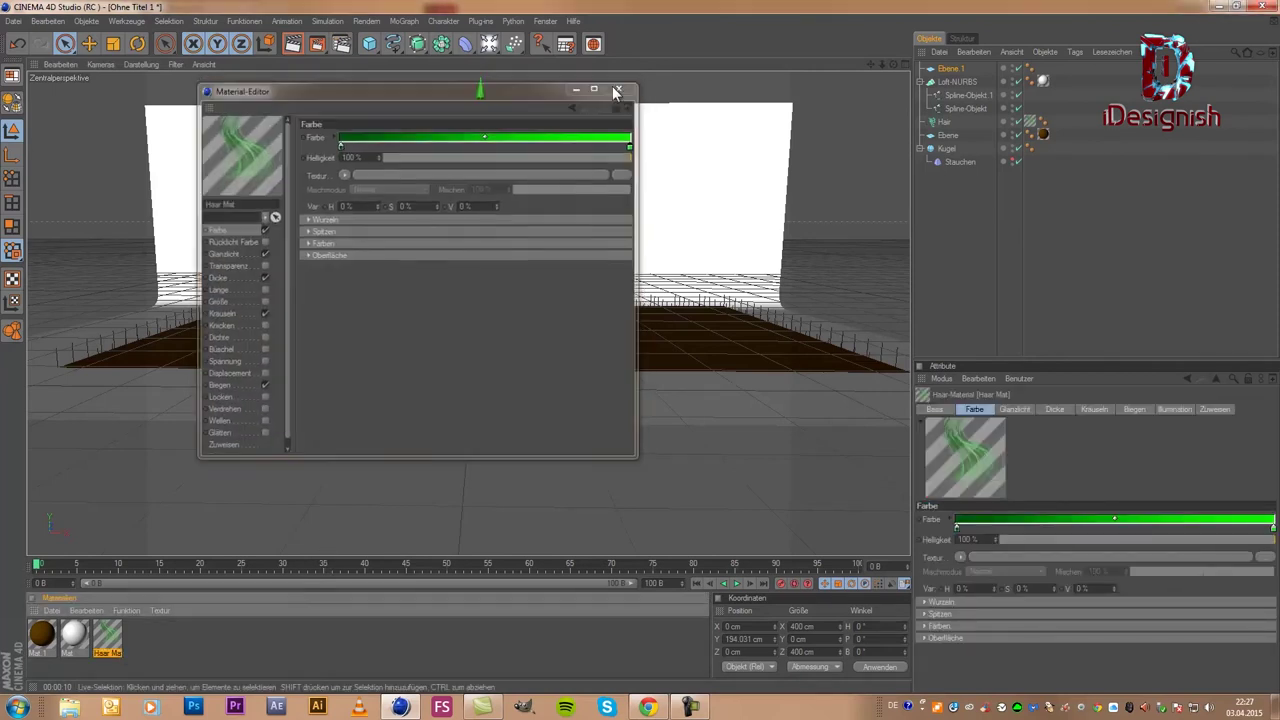
pyautogui.doubleClick(200, 645)
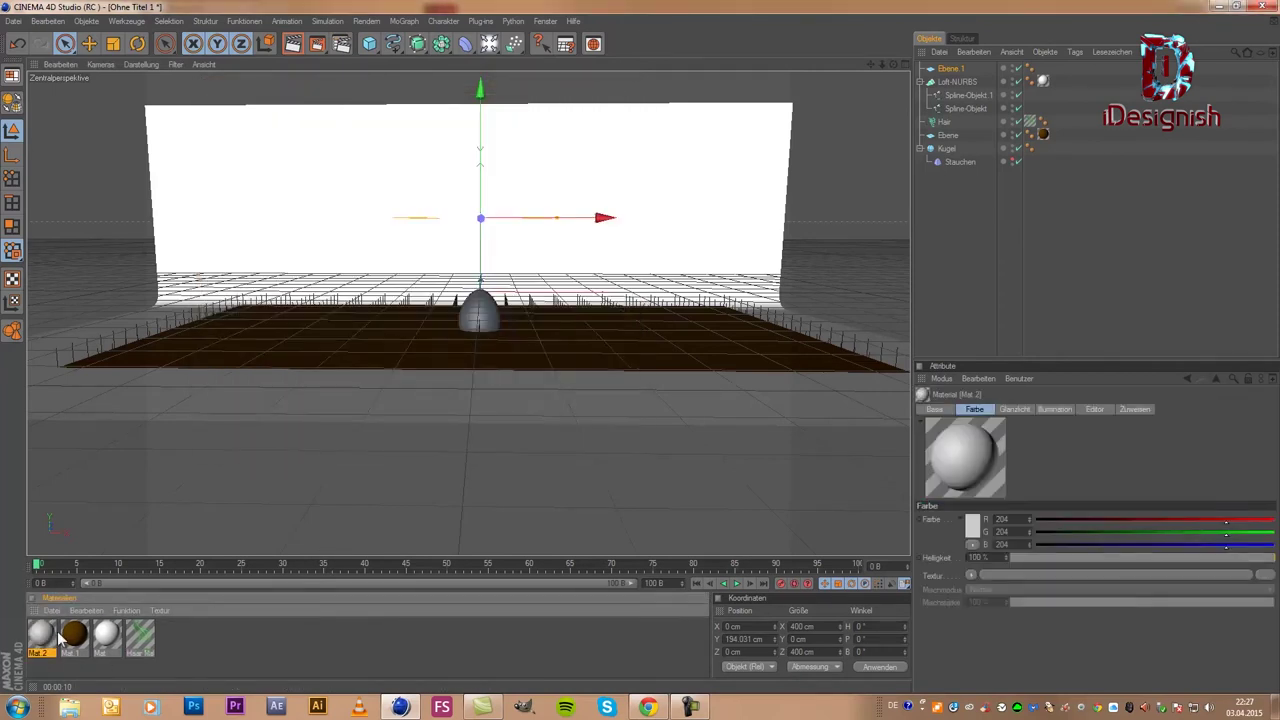
pyautogui.doubleClick(41, 635)
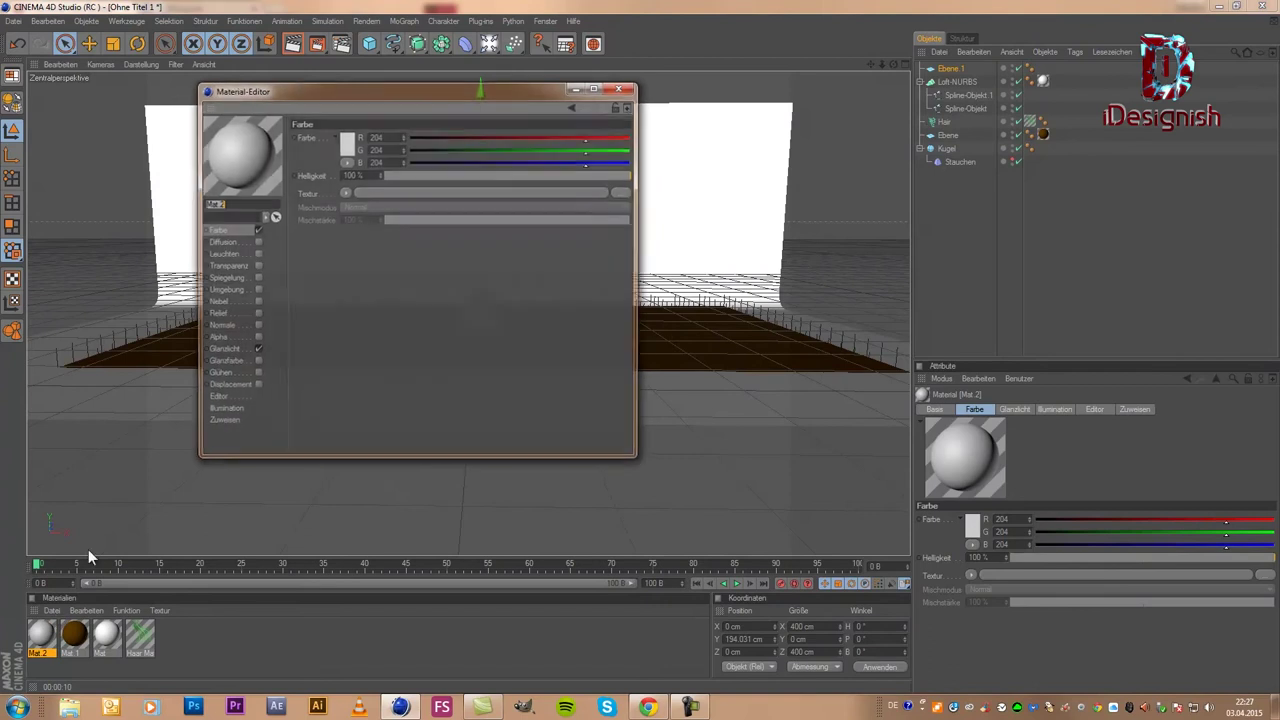
pyautogui.click(350, 148)
pyautogui.click(456, 77)
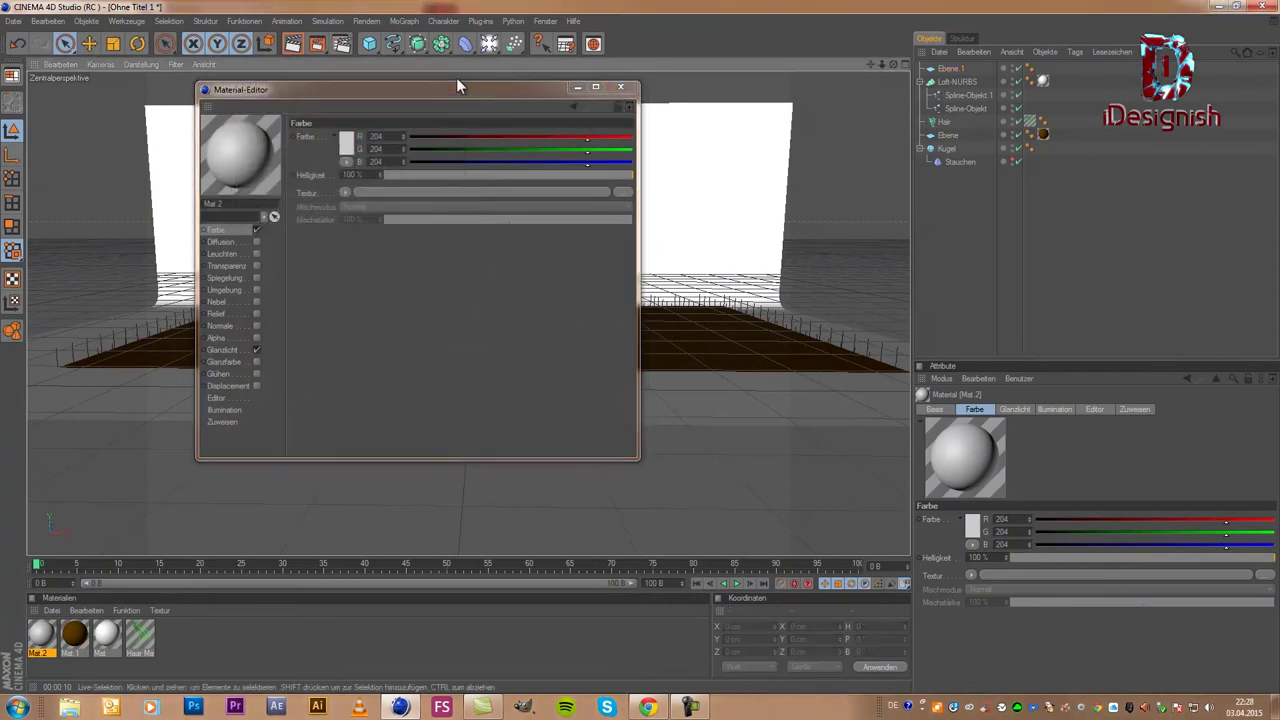
pyautogui.click(257, 230)
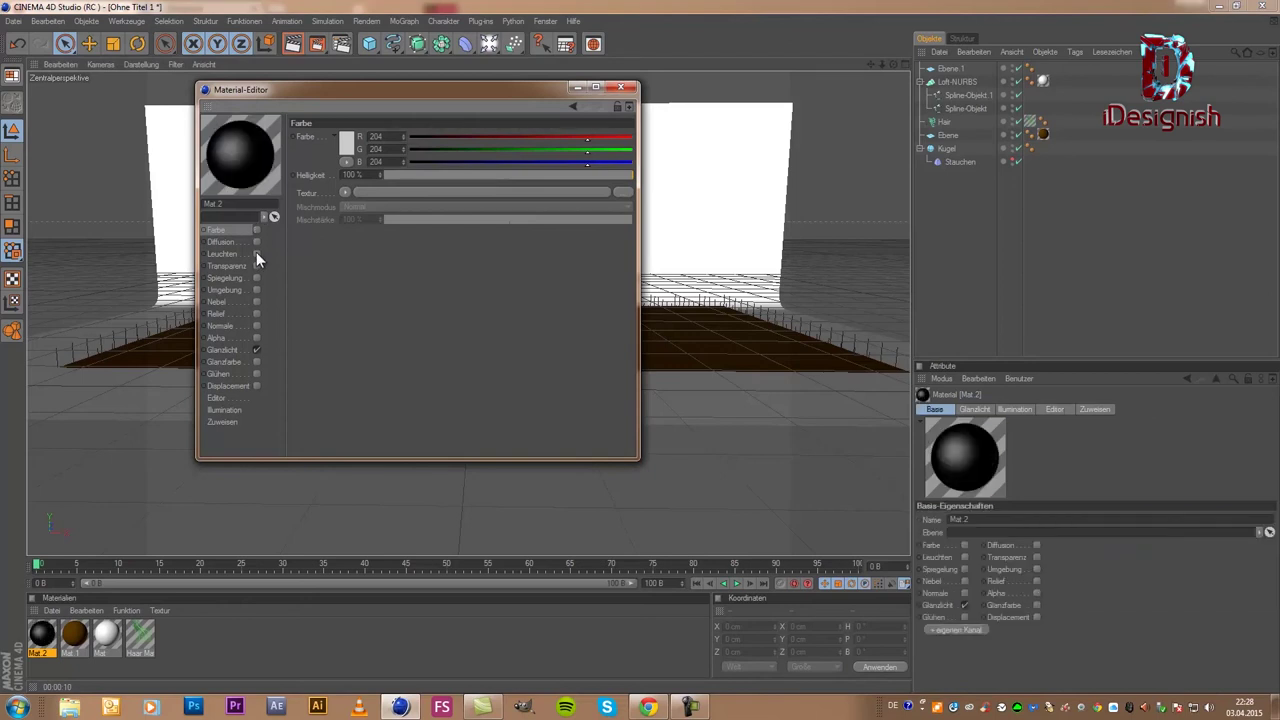
pyautogui.click(256, 254)
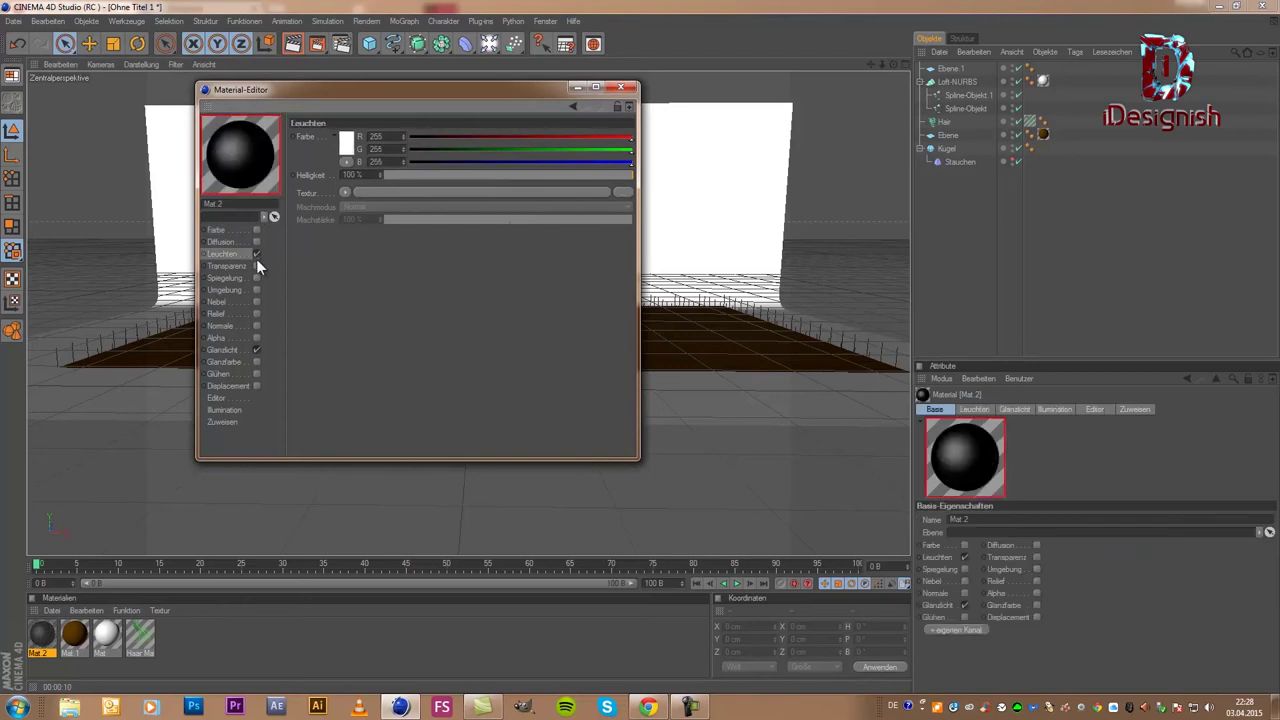
pyautogui.click(620, 88)
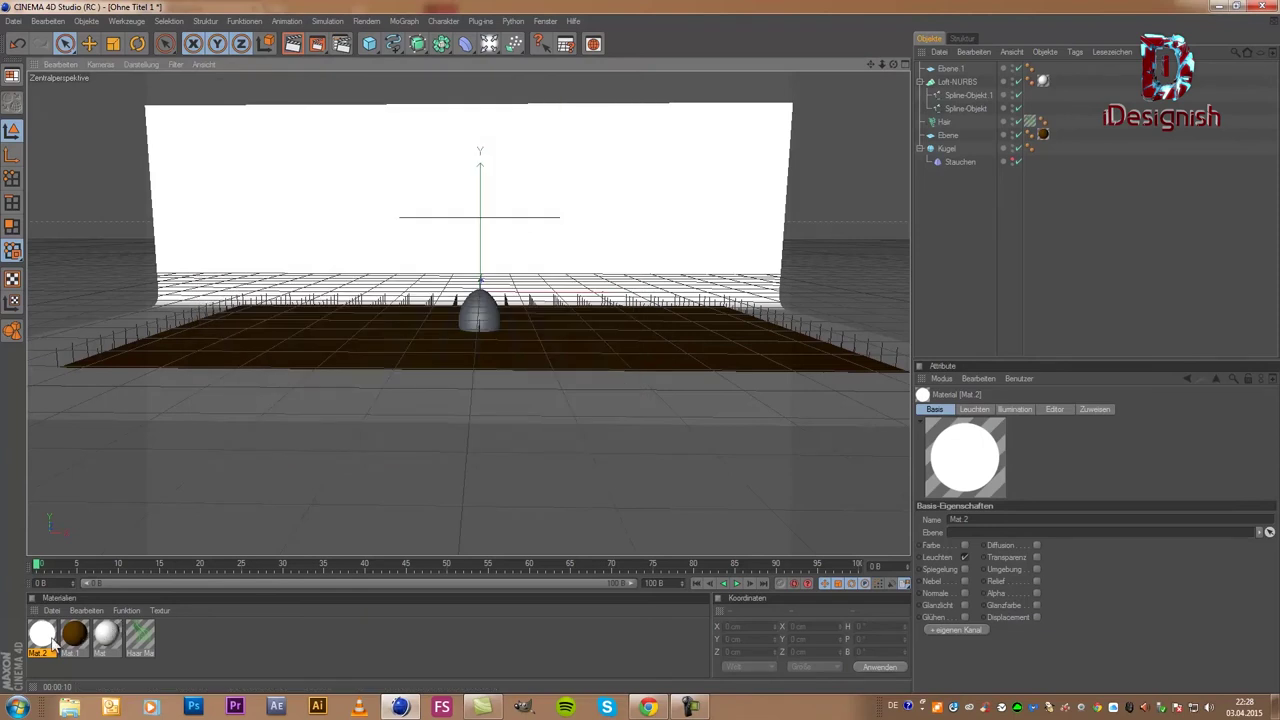
# Step: Apply Mat 2 to the plane Ebene 1 and place it inside a MoGraph Cloner
pyautogui.moveTo(101, 573); pyautogui.dragTo(956, 68)
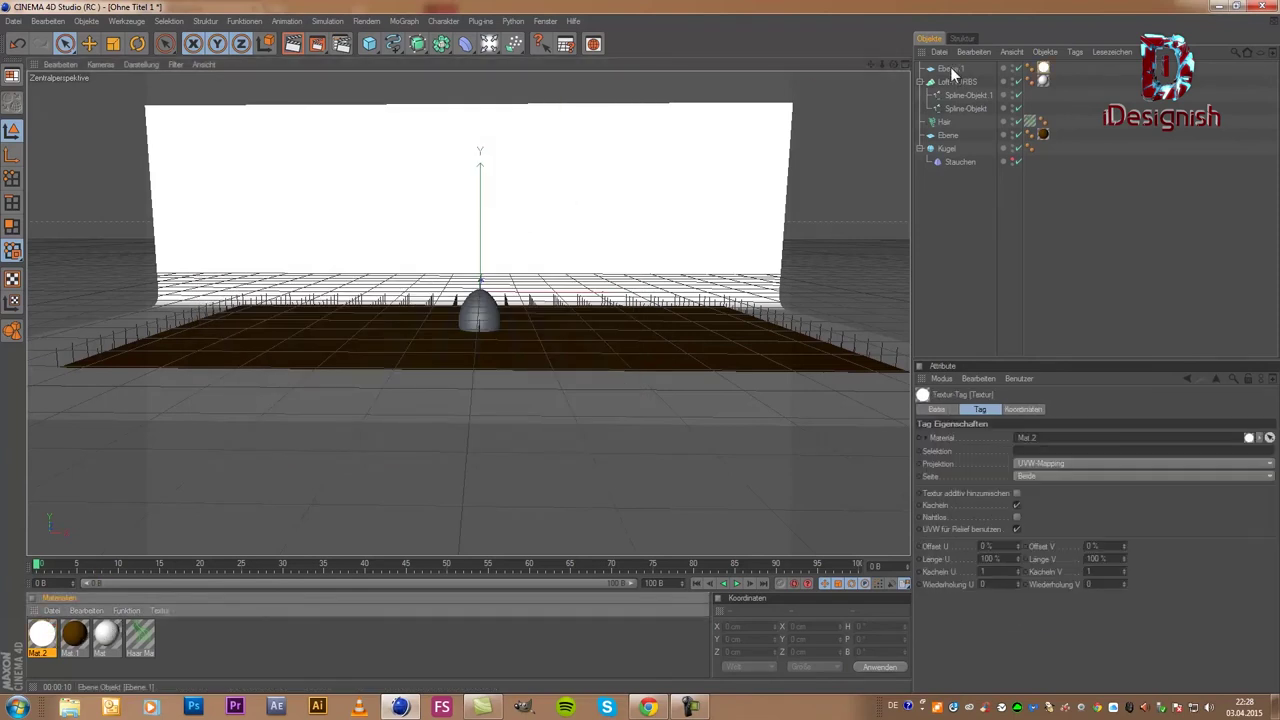
pyautogui.scroll(2, 575, 128)
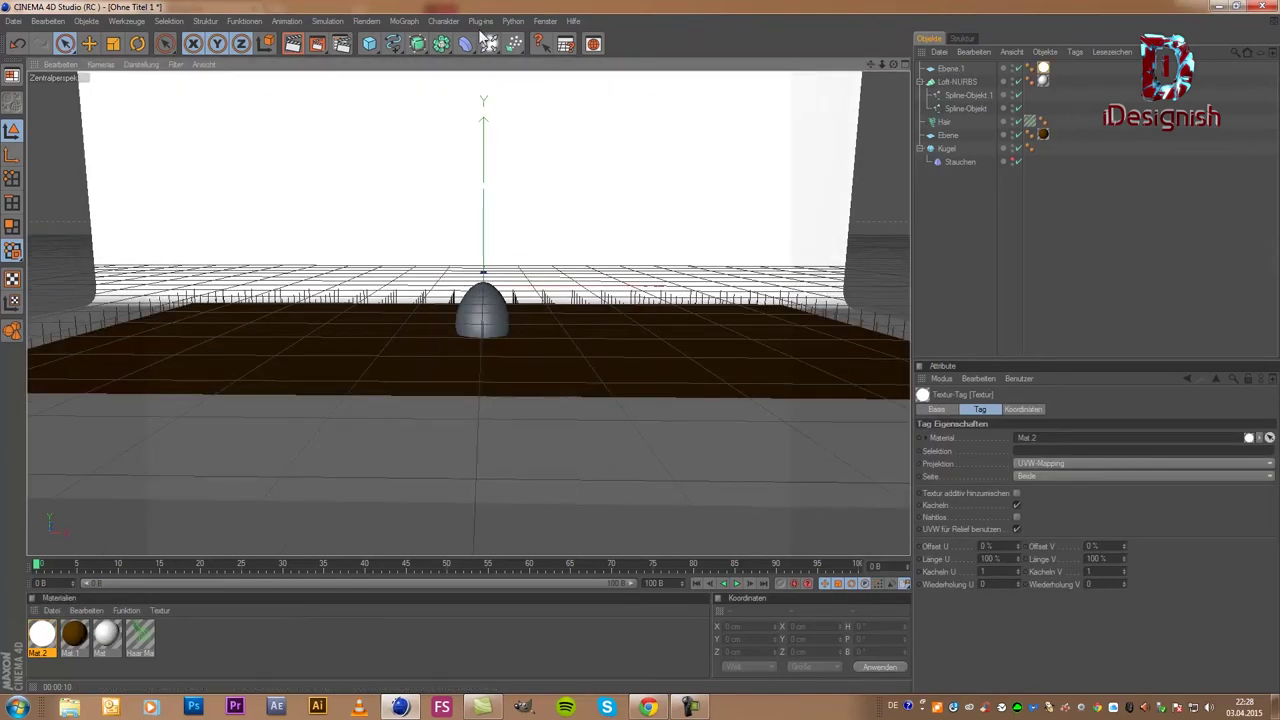
pyautogui.click(408, 22)
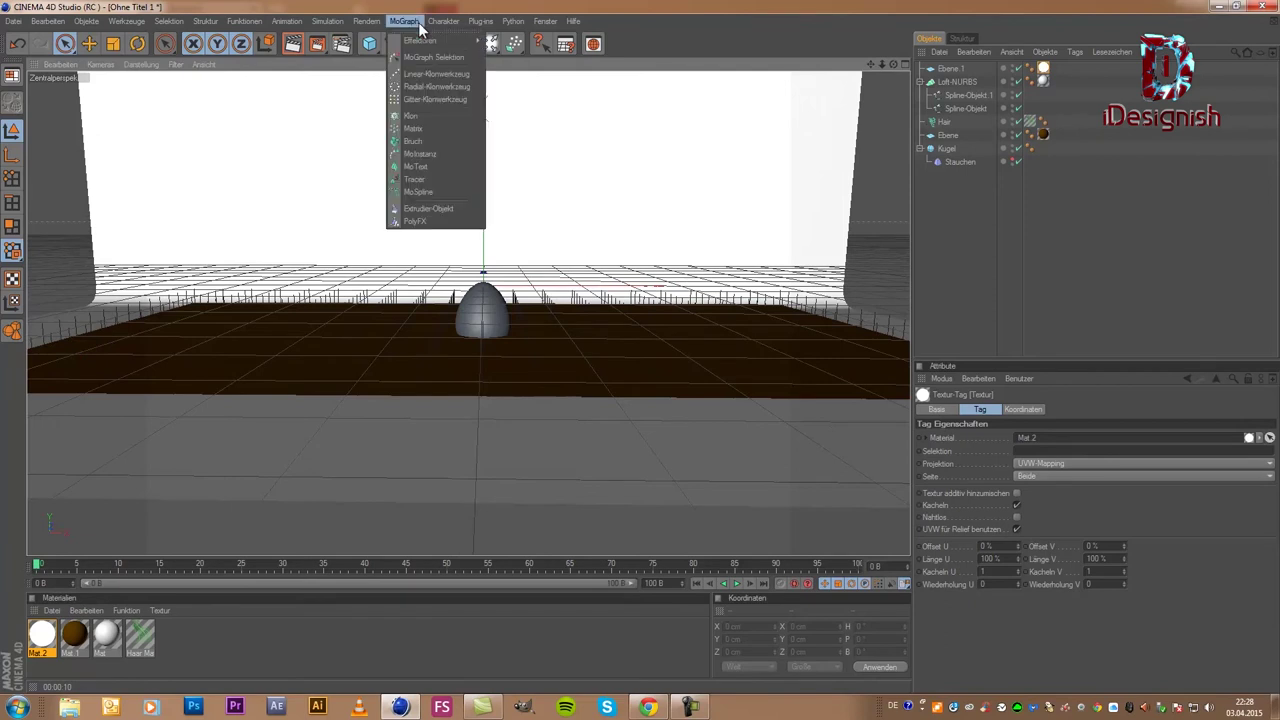
pyautogui.click(426, 117)
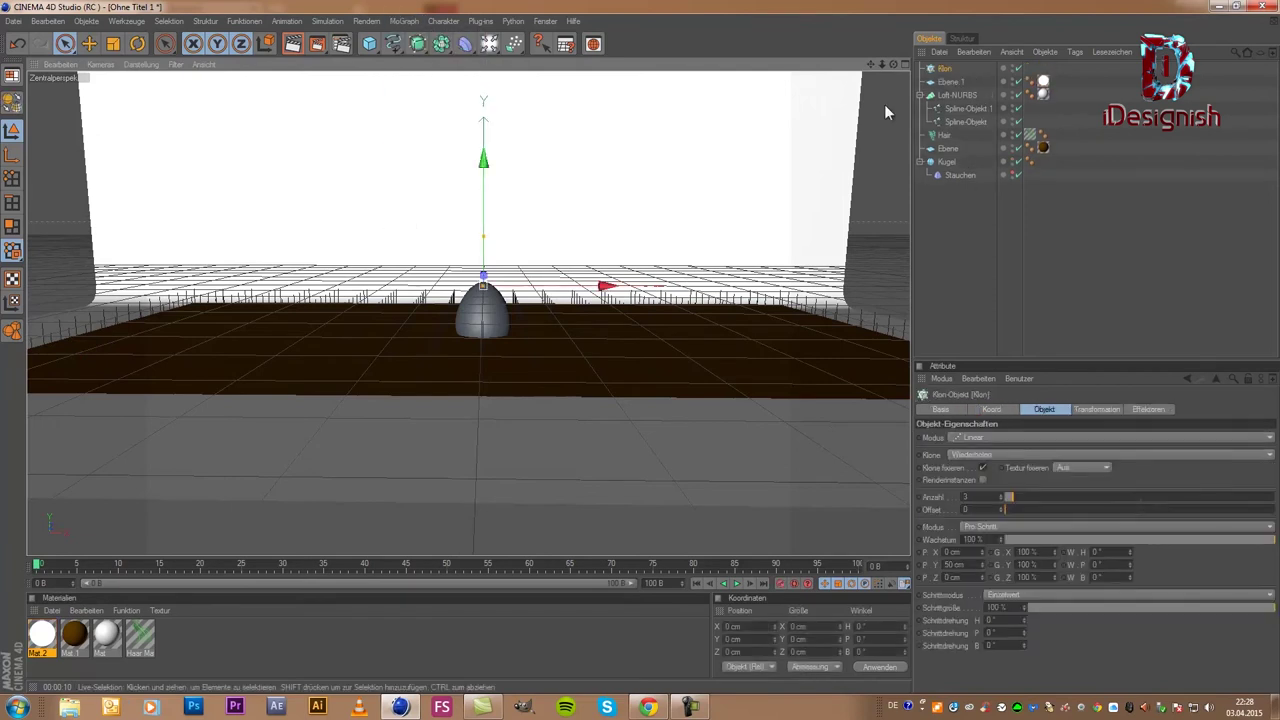
# Step: Switch the cloner to Gitter (grid) mode with a single clone layer in height
pyautogui.click(952, 81)
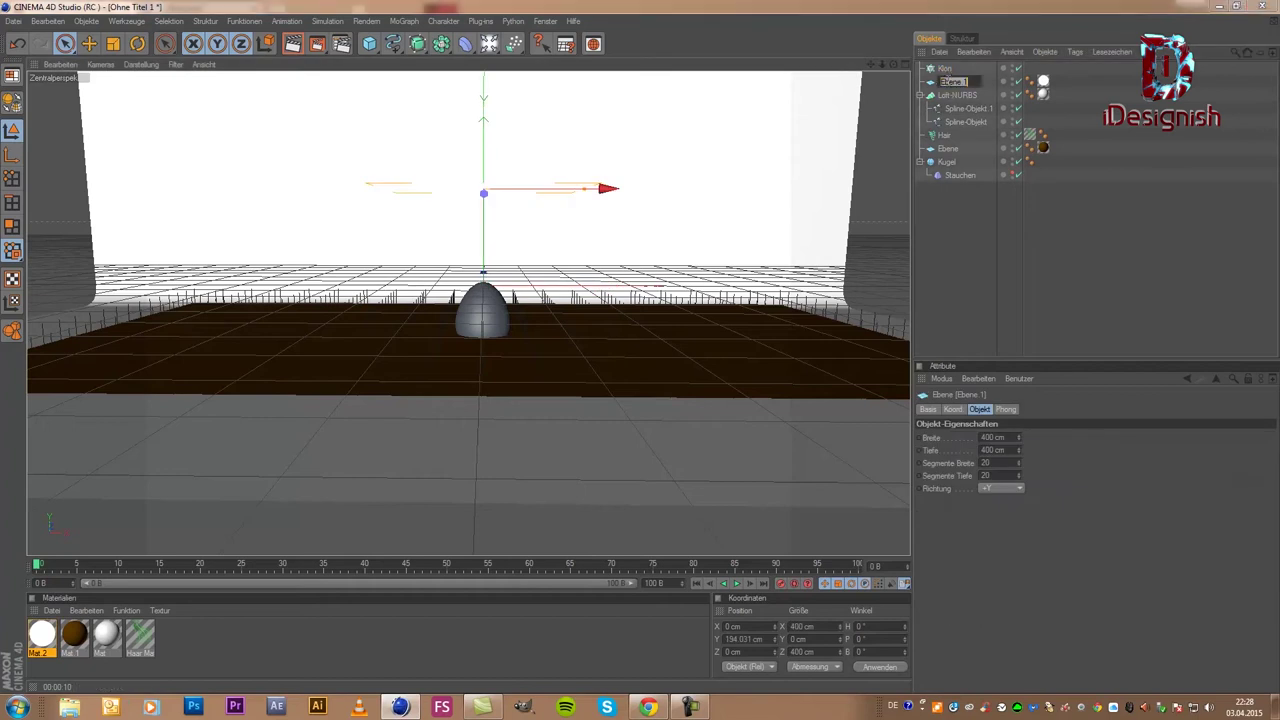
pyautogui.click(944, 69)
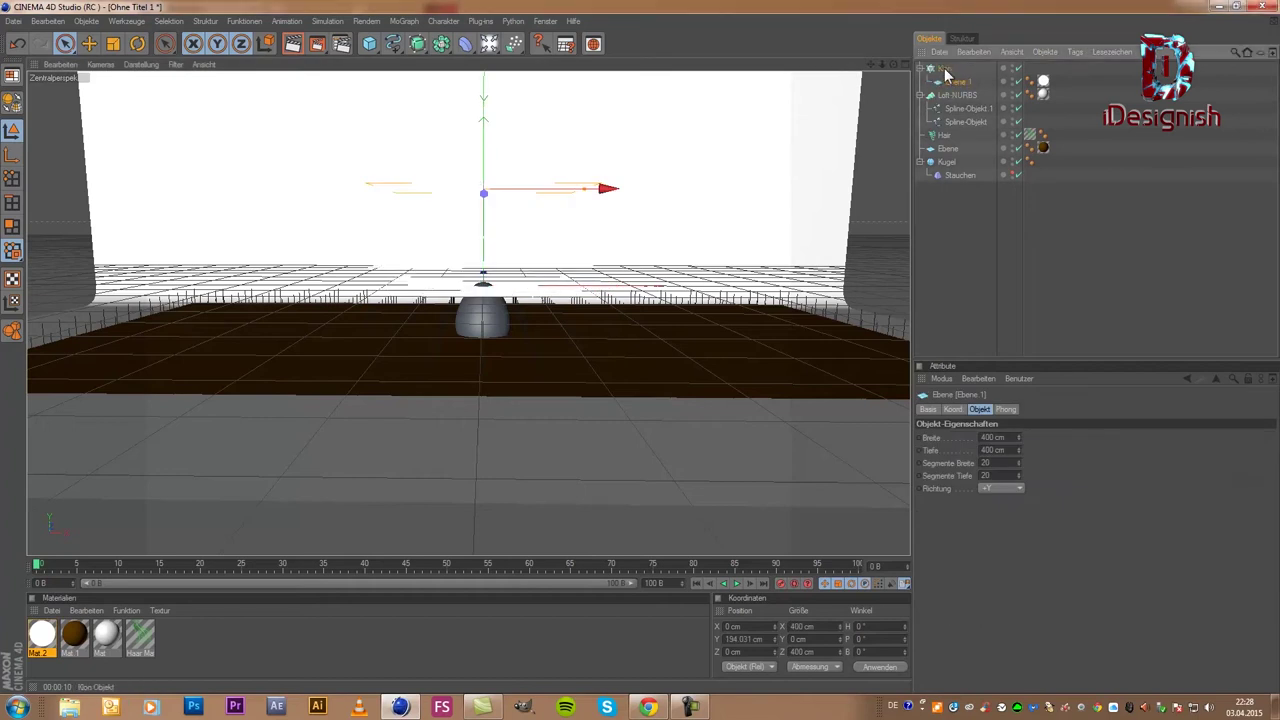
pyautogui.click(1002, 437)
pyautogui.click(985, 490)
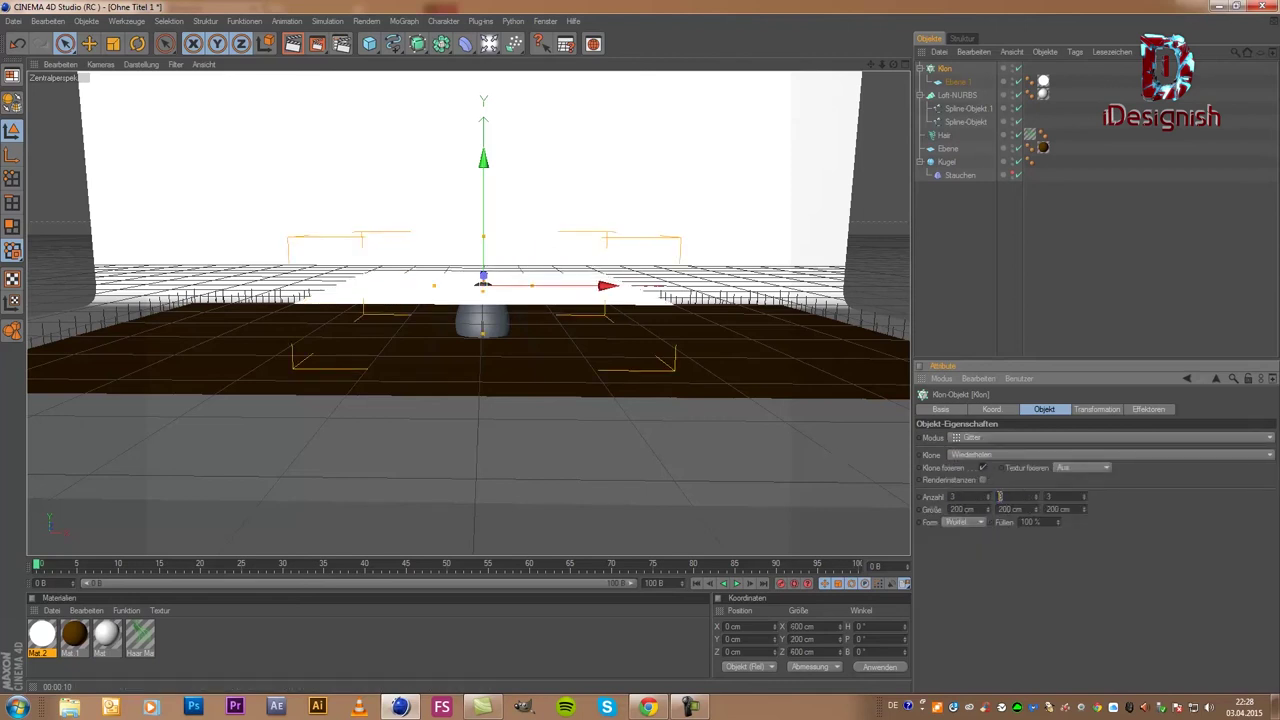
pyautogui.write('1')
pyautogui.press('Return')
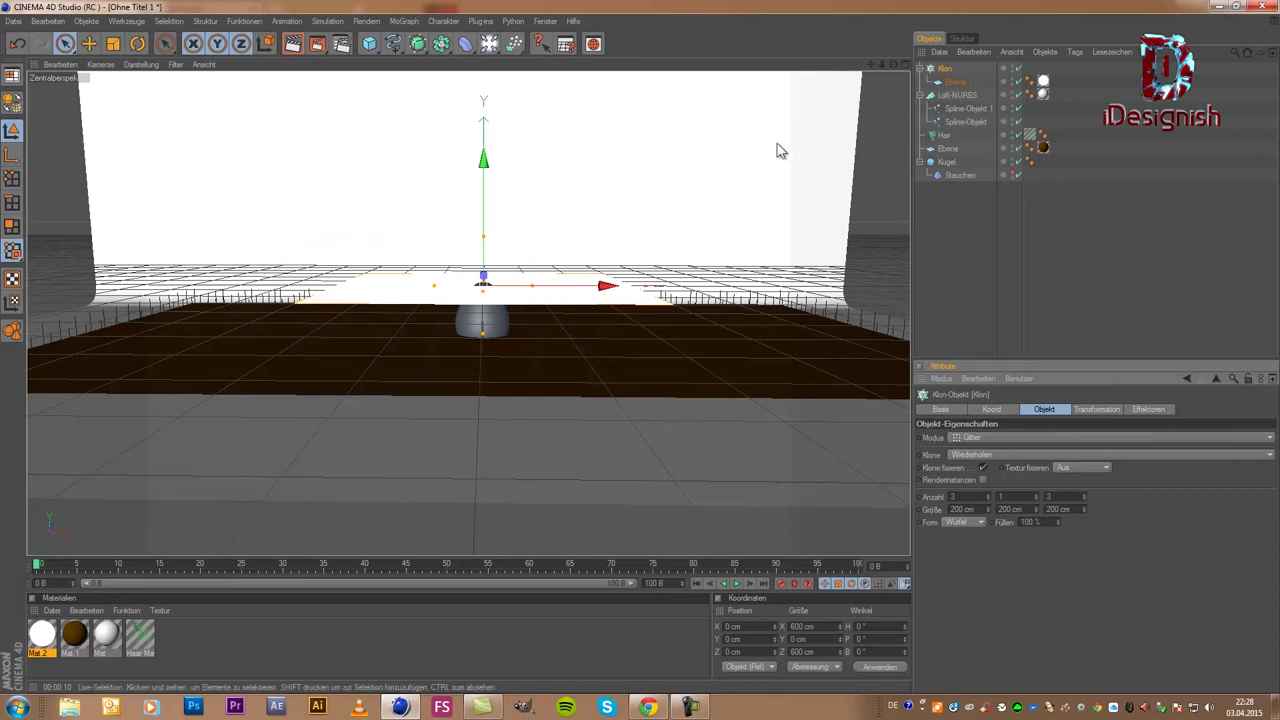
# Step: Widen the grid spacing in X and Z, correct the depth count, and raise the cloner high
pyautogui.moveTo(892, 65); pyautogui.dragTo(643, 348)
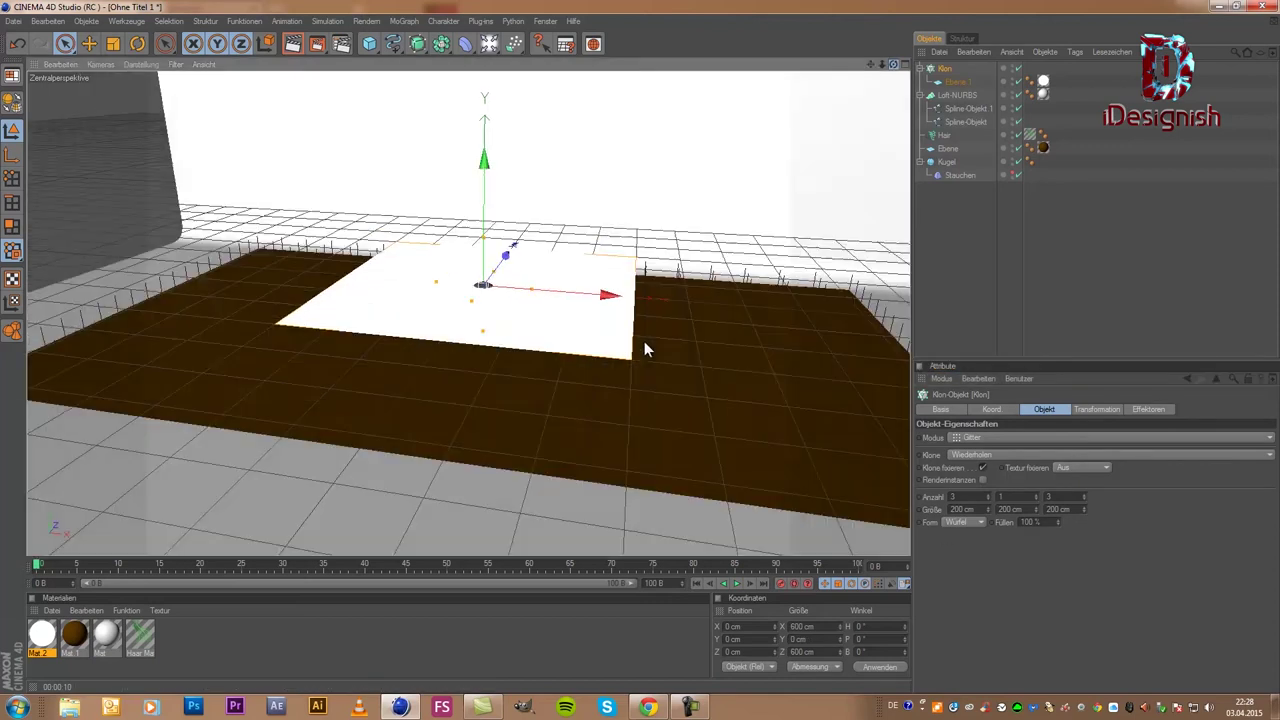
pyautogui.moveTo(986, 507)
pyautogui.mouseDown()
pyautogui.moveTo(989, 477)
pyautogui.moveTo(984, 502)
pyautogui.mouseUp()
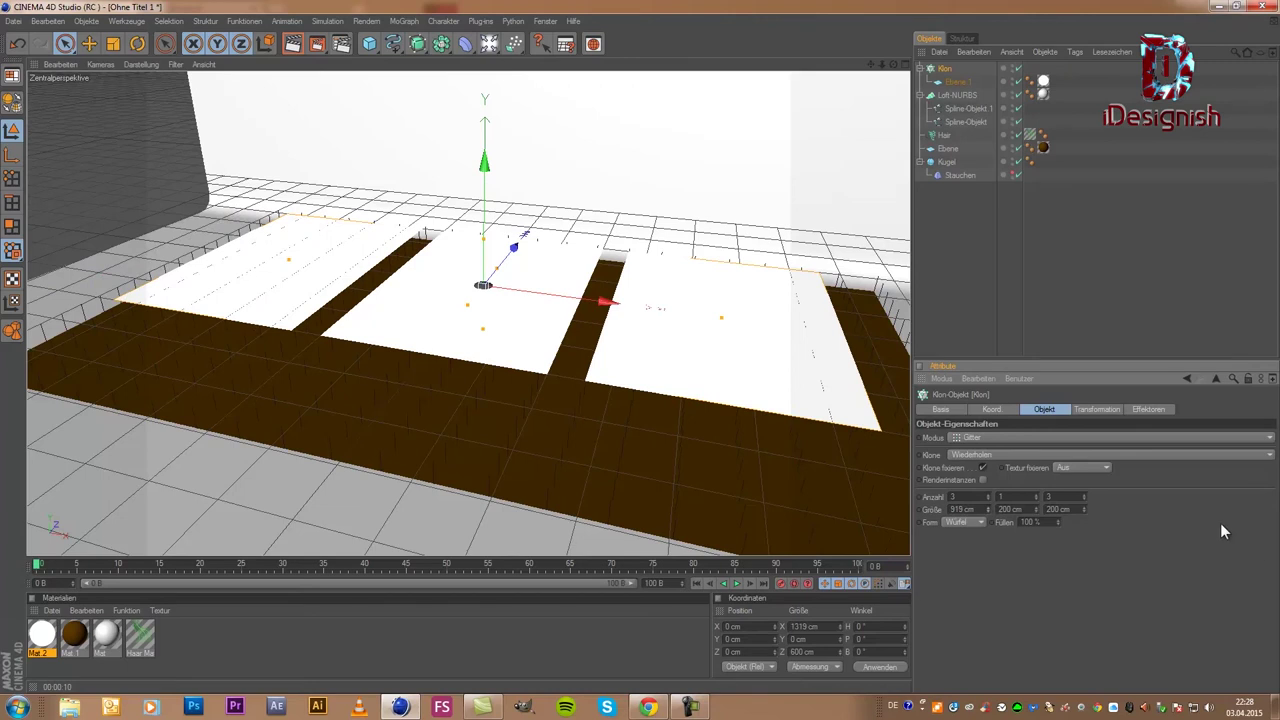
pyautogui.moveTo(1082, 494); pyautogui.dragTo(1121, 547)
pyautogui.doubleClick(1063, 496)
pyautogui.write('1')
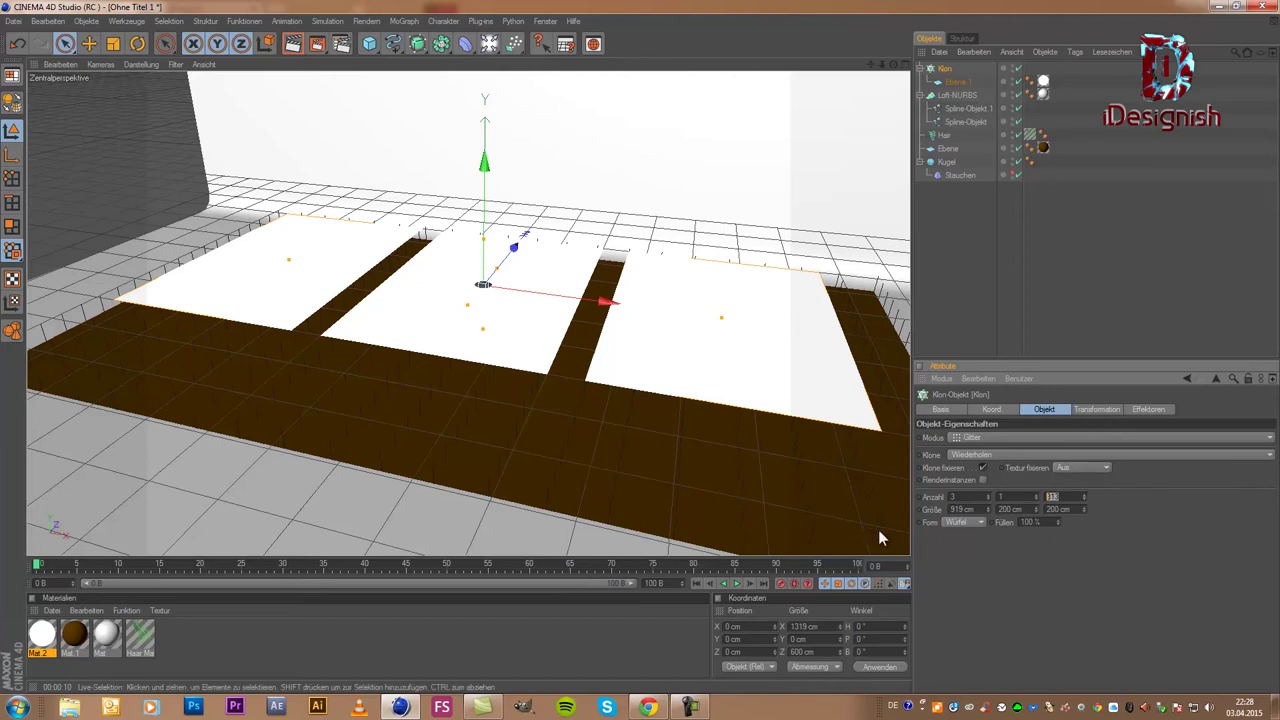
pyautogui.press('Return')
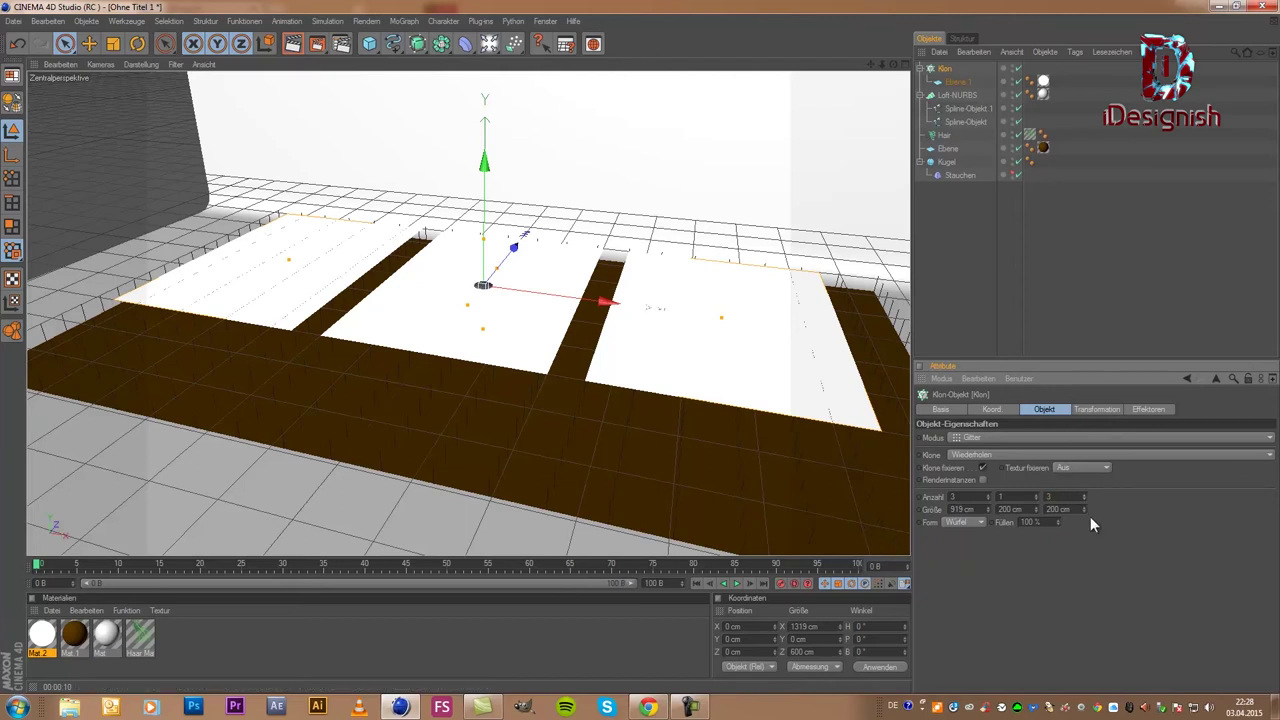
pyautogui.moveTo(1084, 509)
pyautogui.mouseDown()
pyautogui.moveTo(1077, 566)
pyautogui.moveTo(1078, 517)
pyautogui.mouseUp()
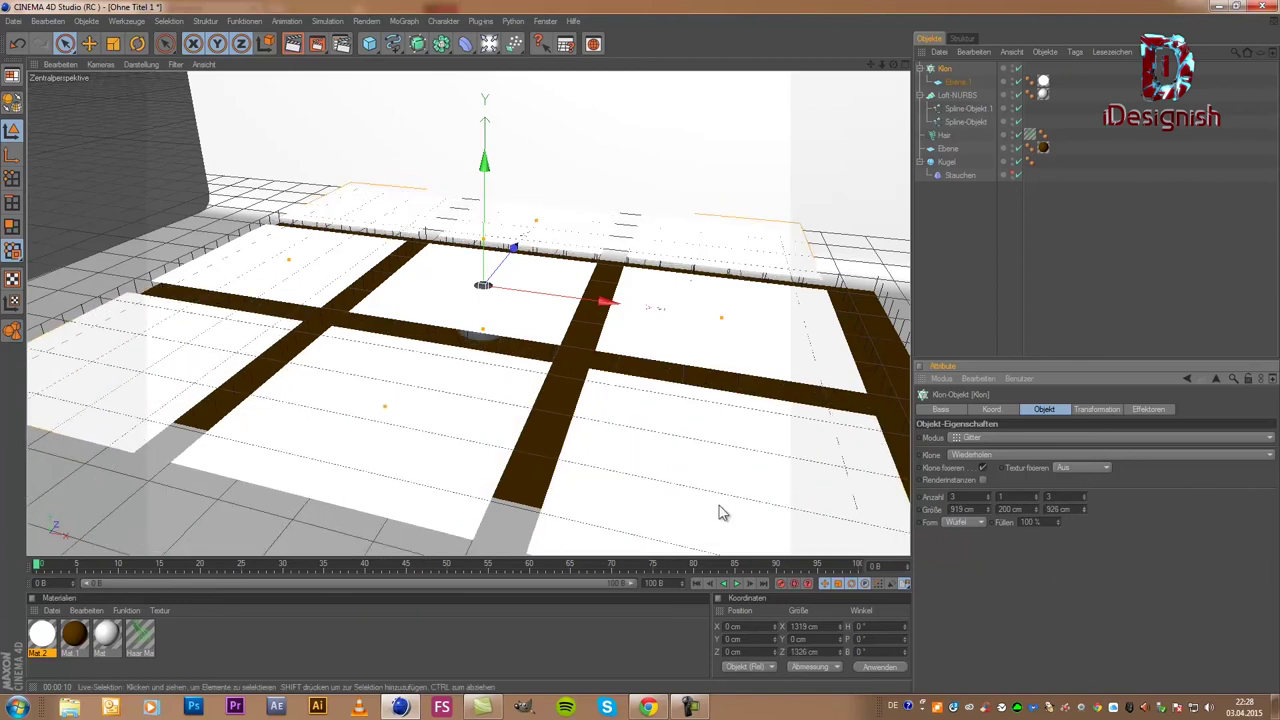
pyautogui.click(490, 252)
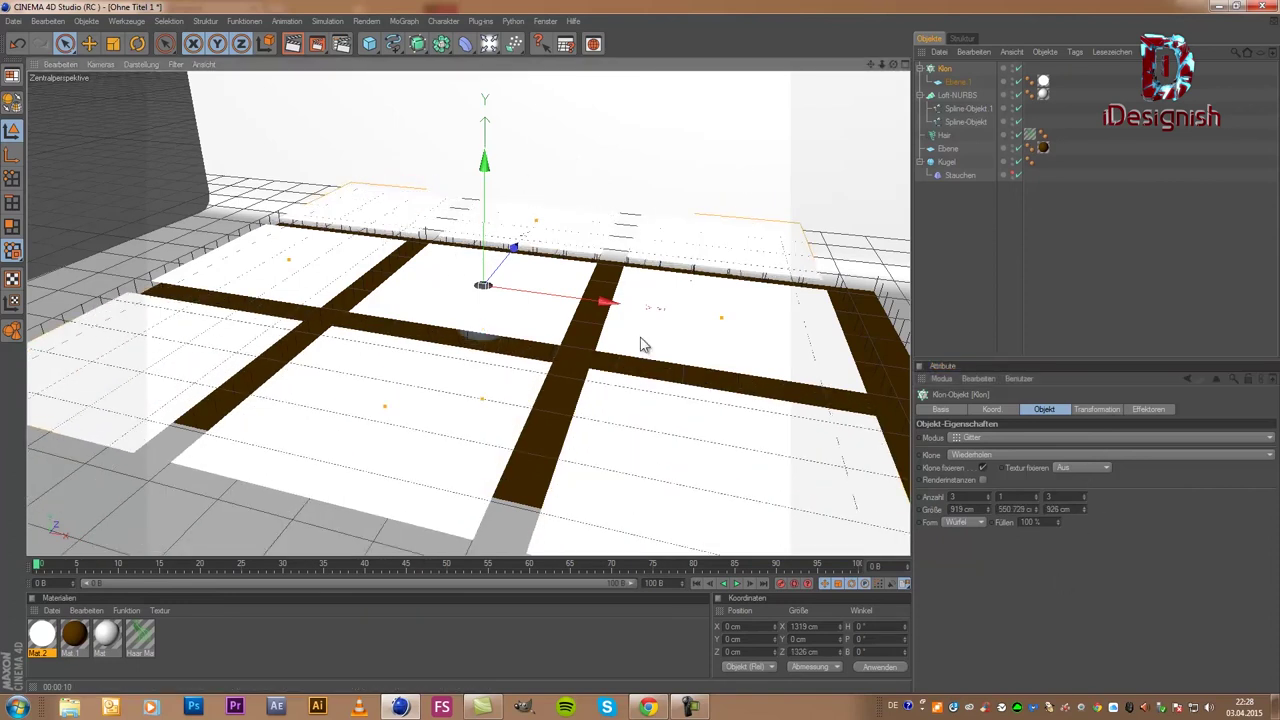
pyautogui.moveTo(490, 234); pyautogui.dragTo(640, 340)
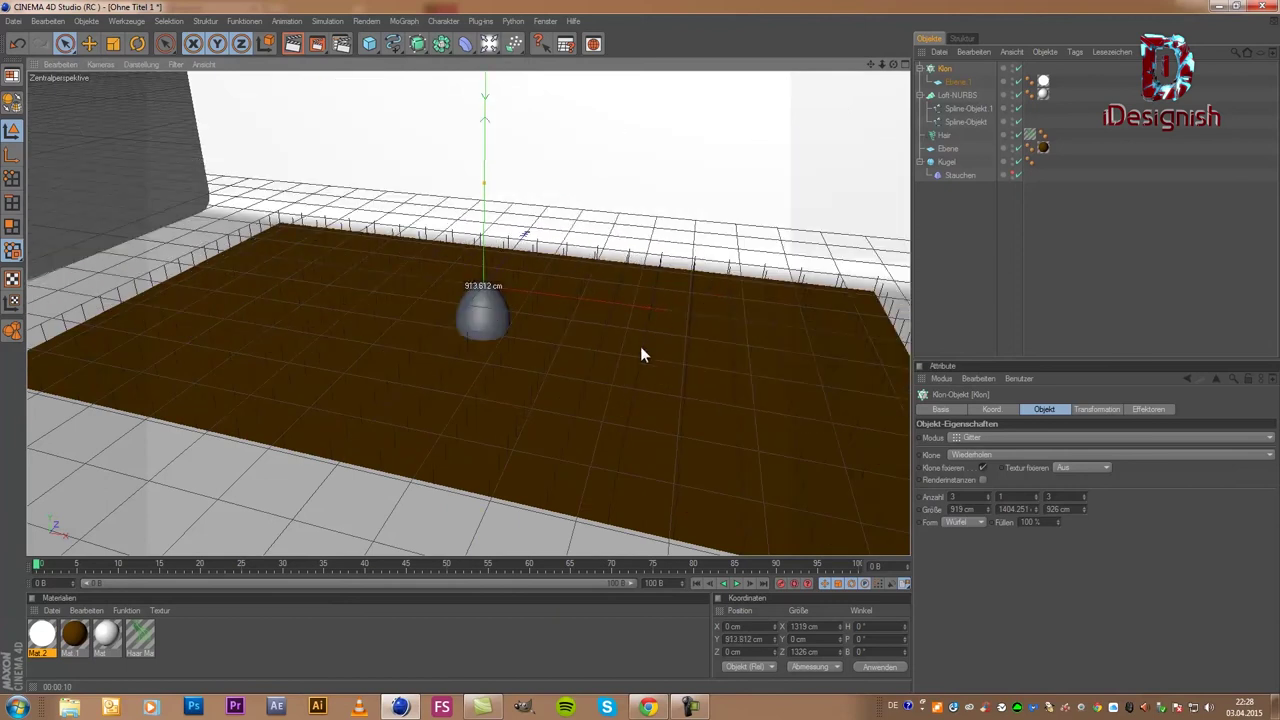
# Step: Orbit and zoom down to a close, low front view of the egg in the editor view
pyautogui.moveTo(894, 64)
pyautogui.mouseDown()
pyautogui.moveTo(608, 352)
pyautogui.moveTo(640, 355)
pyautogui.mouseUp()
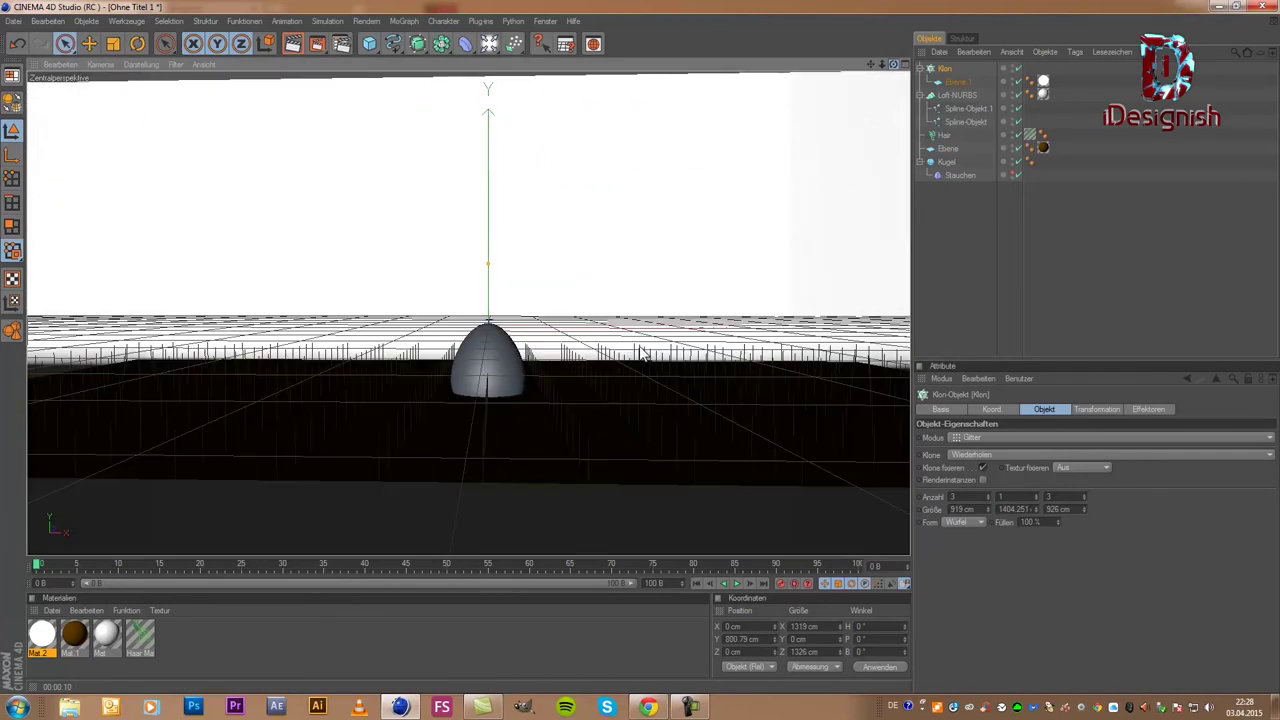
pyautogui.keyDown('alt'); pyautogui.moveTo(643, 354); pyautogui.dragTo(643, 211); pyautogui.keyUp('alt')
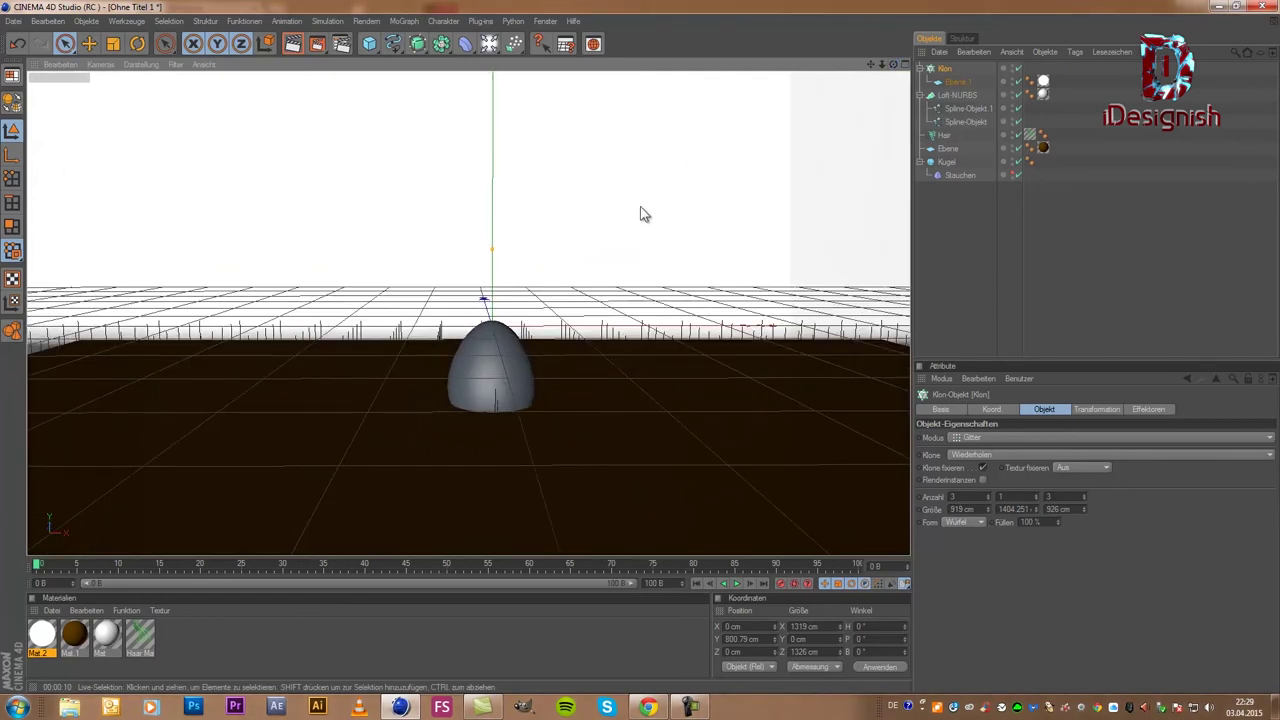
pyautogui.moveTo(894, 64); pyautogui.dragTo(641, 354)
pyautogui.scroll(2, 640, 346)
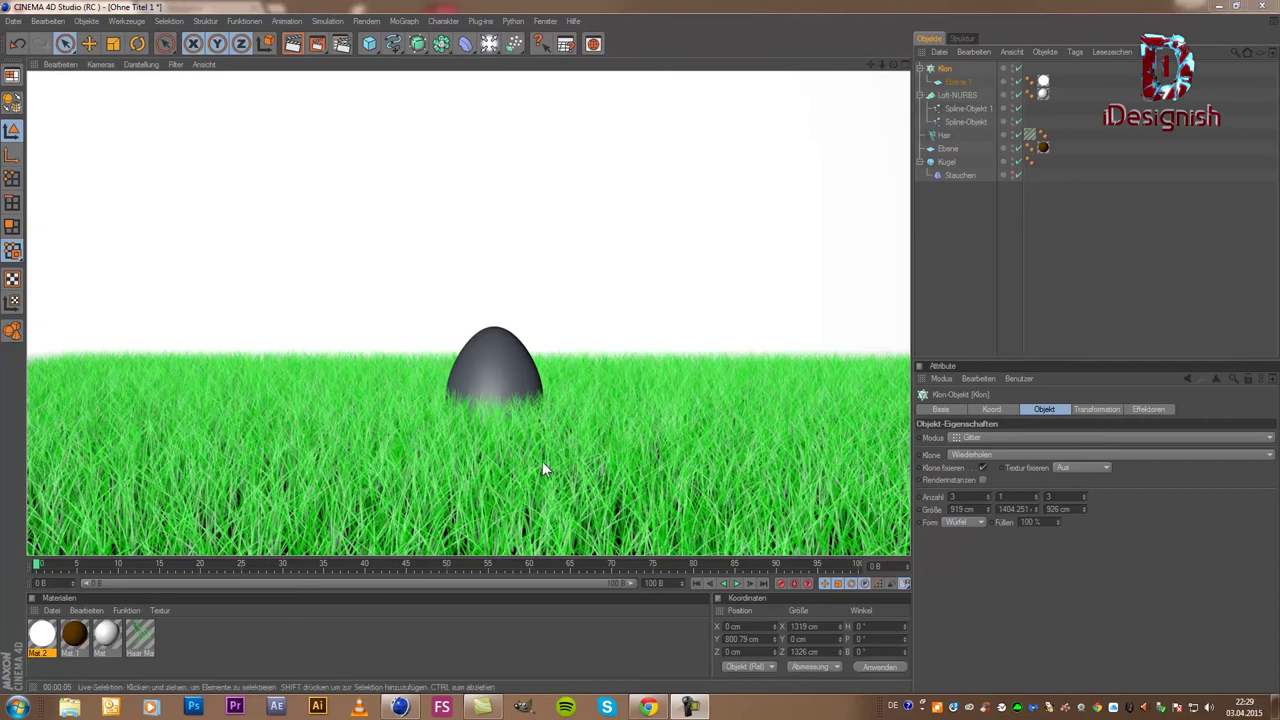
pyautogui.click(236, 618)
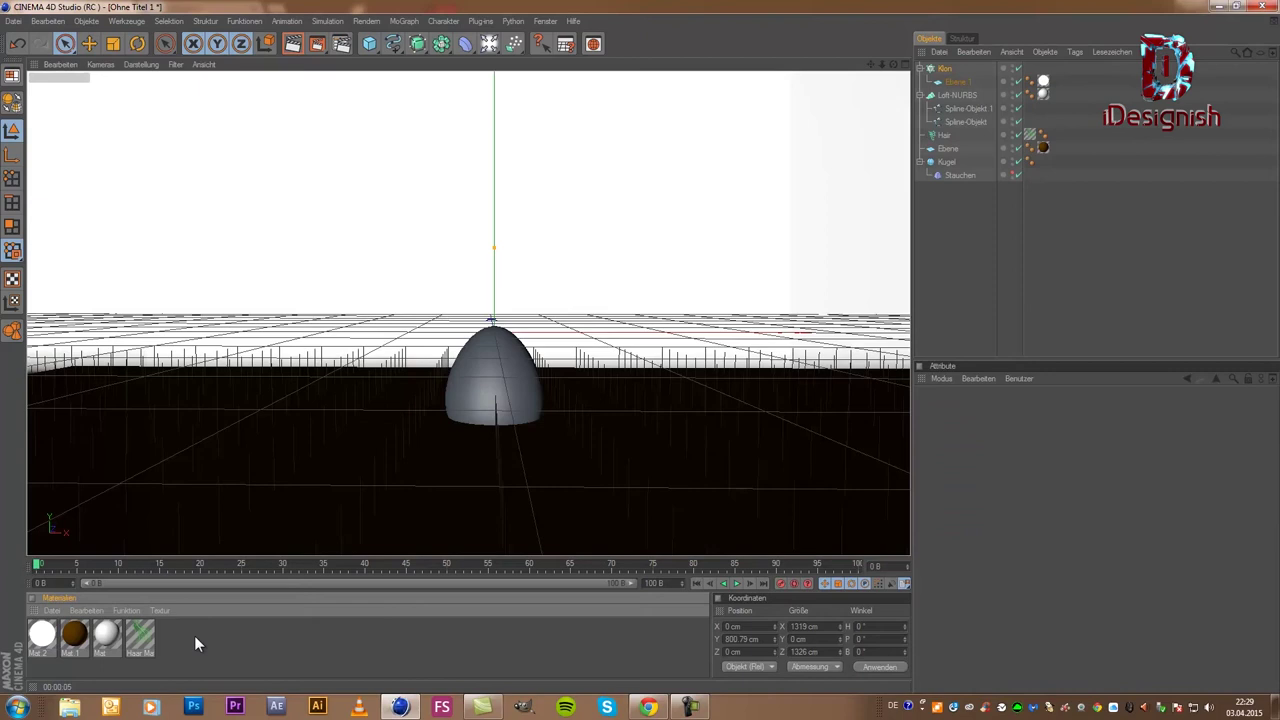
# Step: Create a new material and set its Farbe to blue (R 0, G 51, B 255)
pyautogui.doubleClick(194, 635)
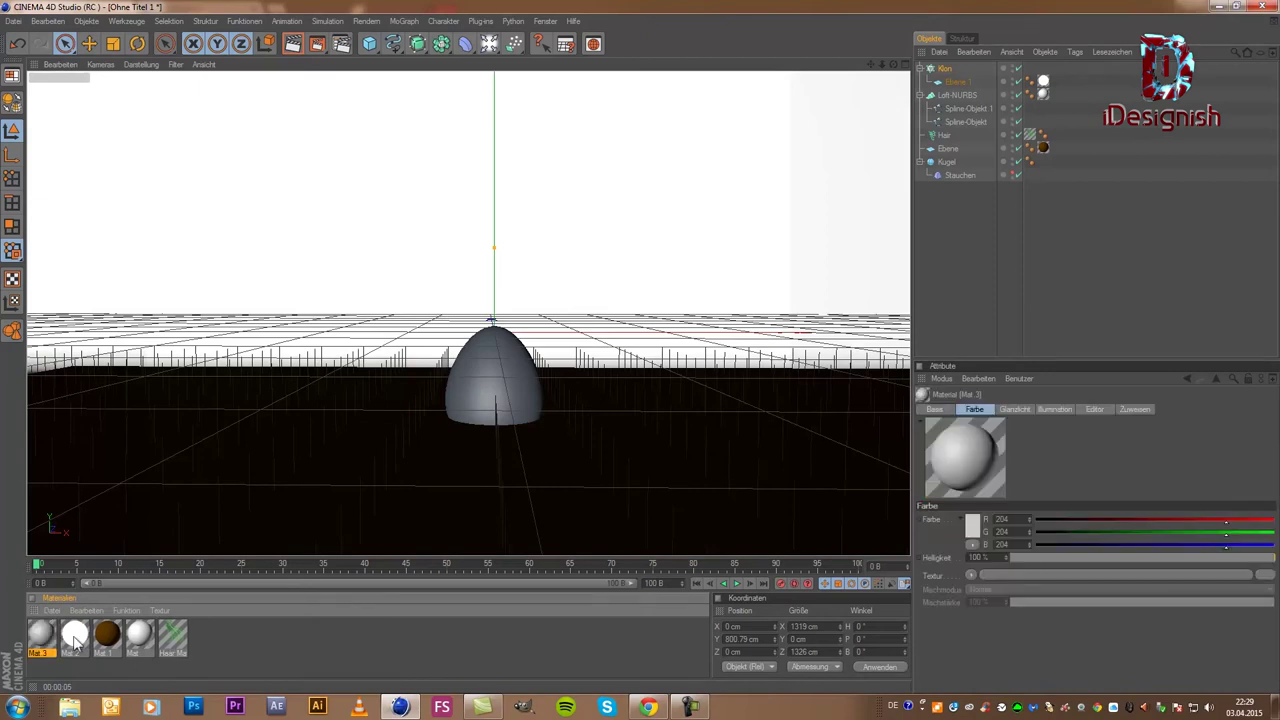
pyautogui.doubleClick(38, 636)
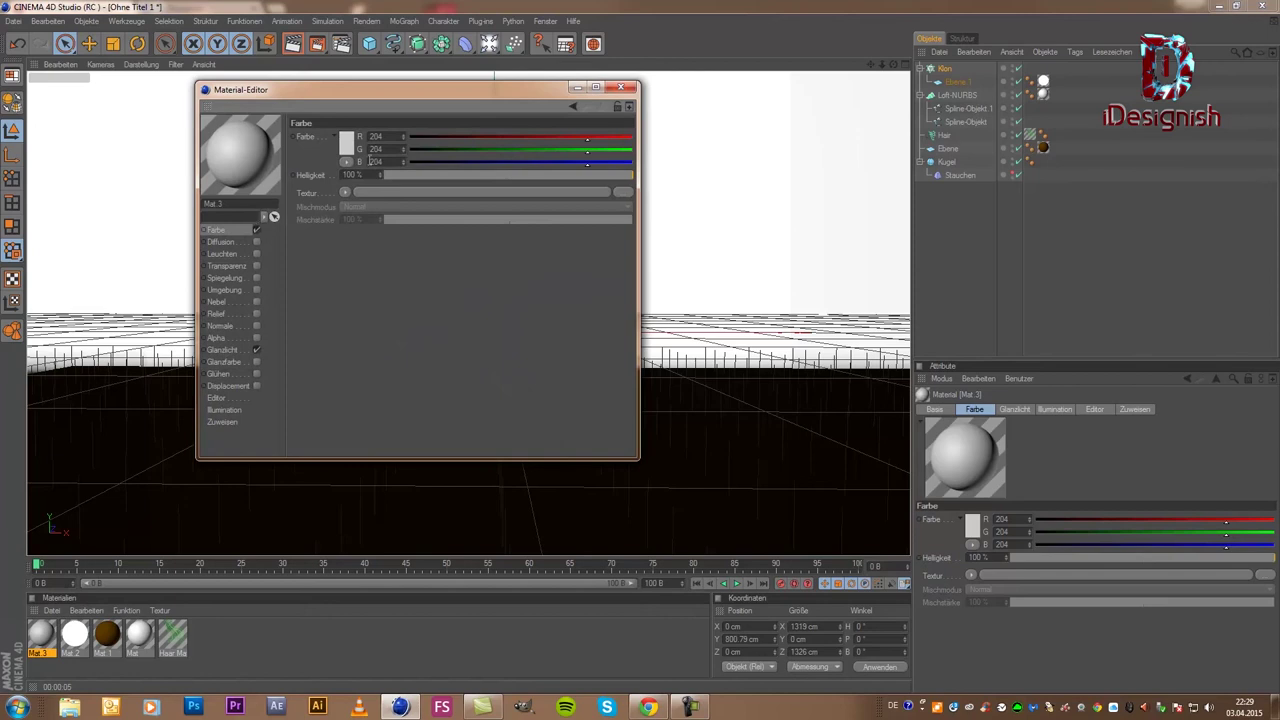
pyautogui.click(346, 143)
pyautogui.click(346, 143)
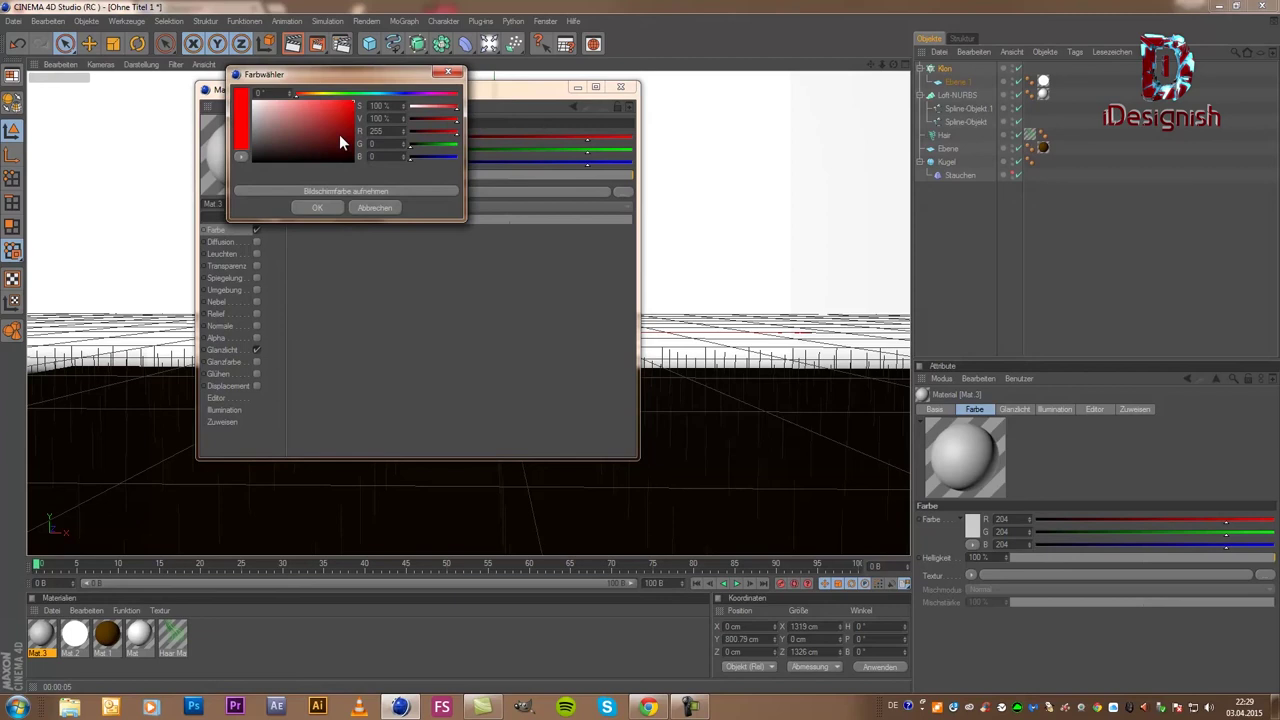
pyautogui.moveTo(403, 118); pyautogui.dragTo(386, 122)
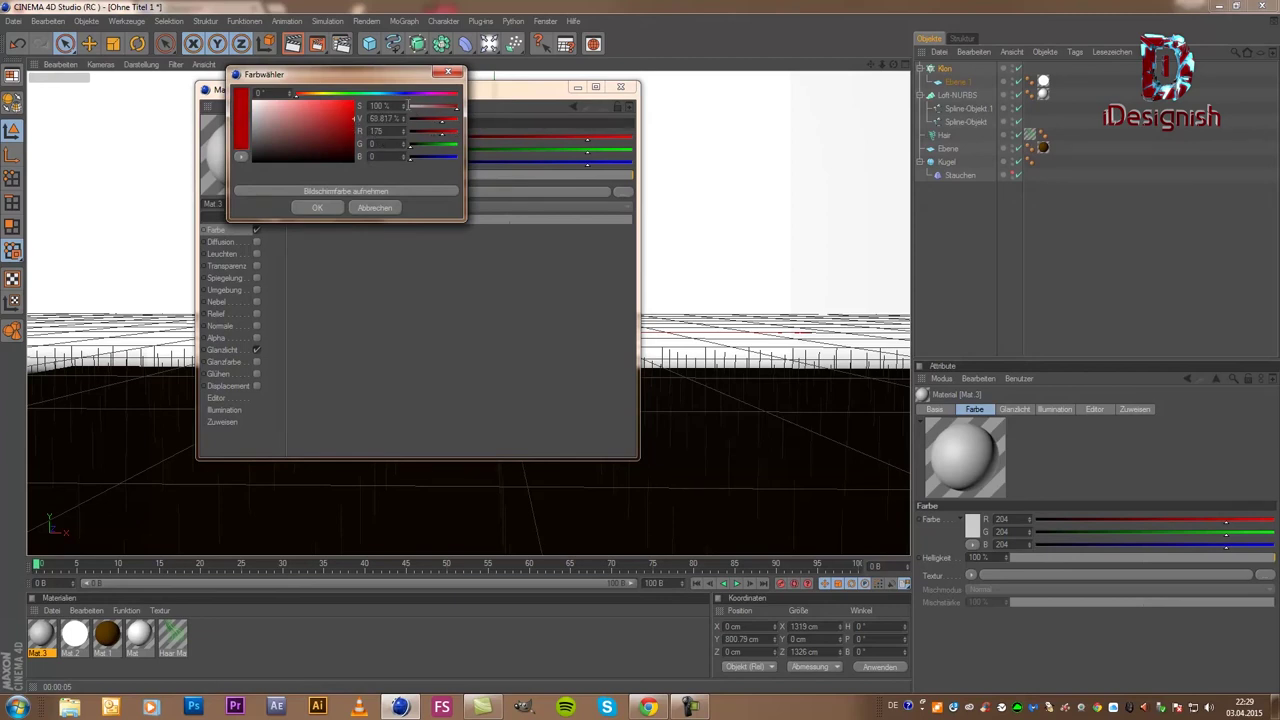
pyautogui.moveTo(401, 98); pyautogui.dragTo(387, 89)
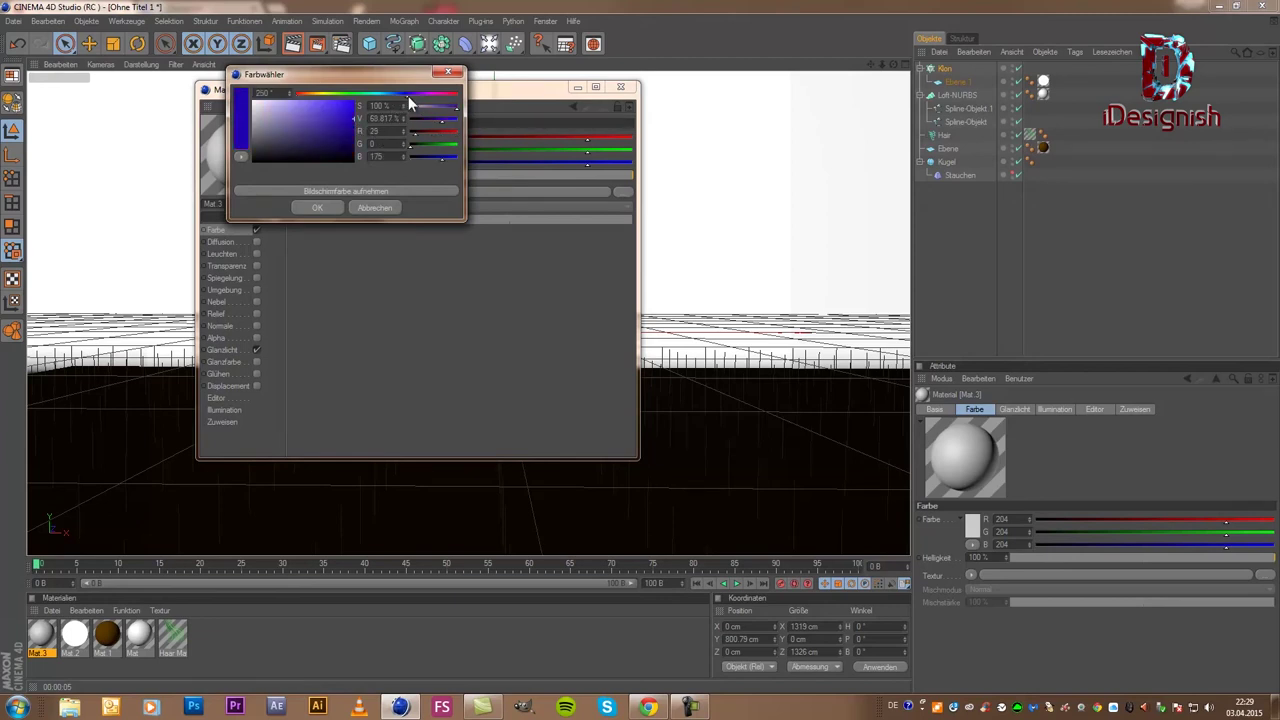
pyautogui.click(329, 205)
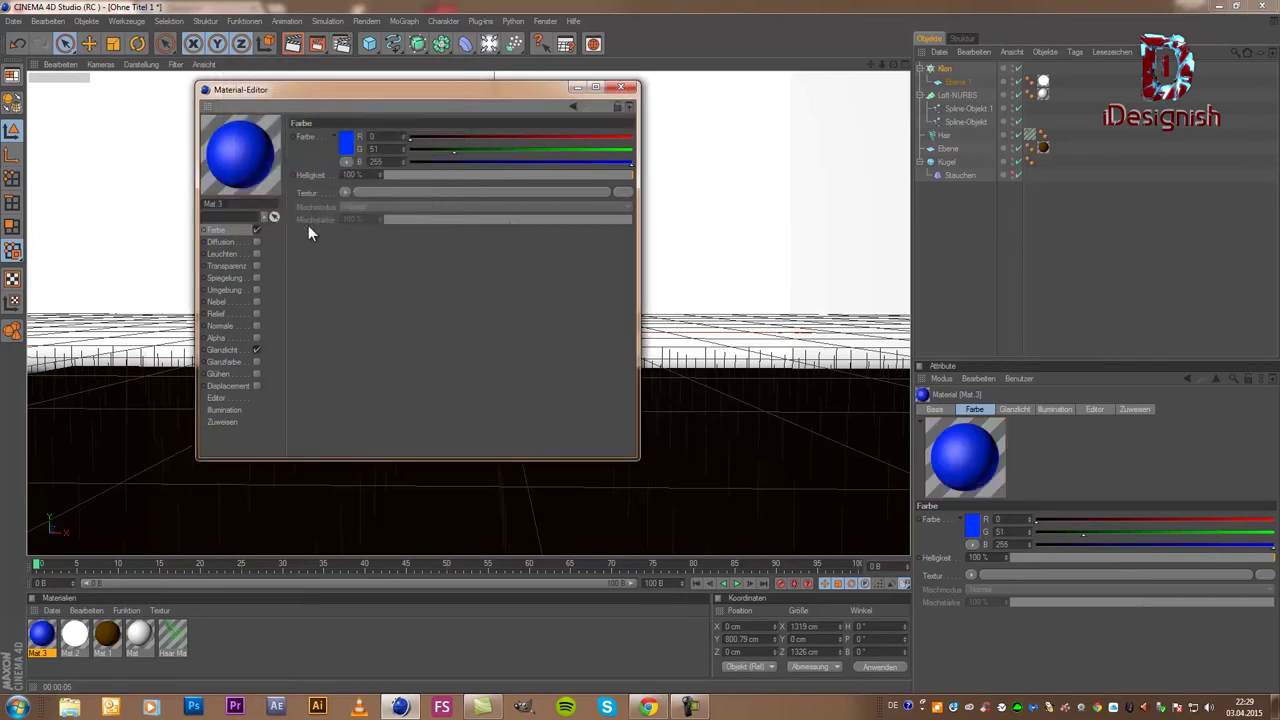
# Step: Enable Spiegelung on the material at about 40% Helligkeit
pyautogui.click(255, 278)
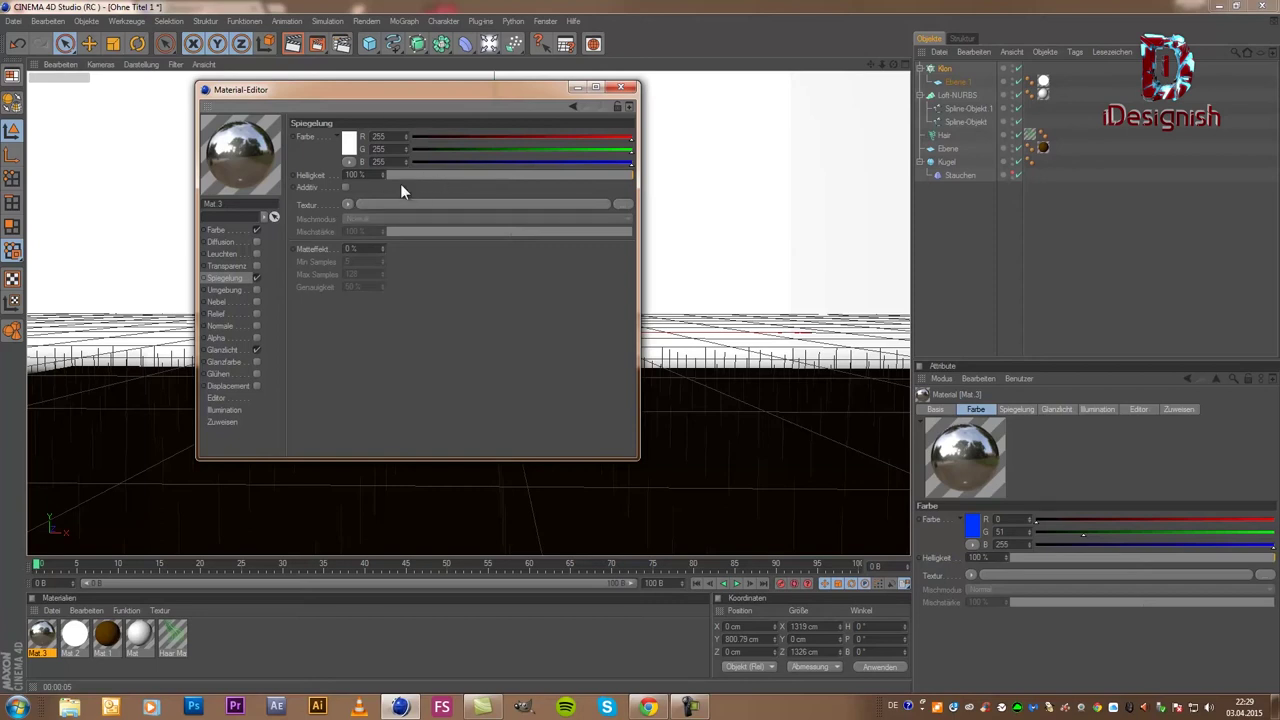
pyautogui.click(467, 176)
pyautogui.moveTo(475, 176); pyautogui.dragTo(490, 178)
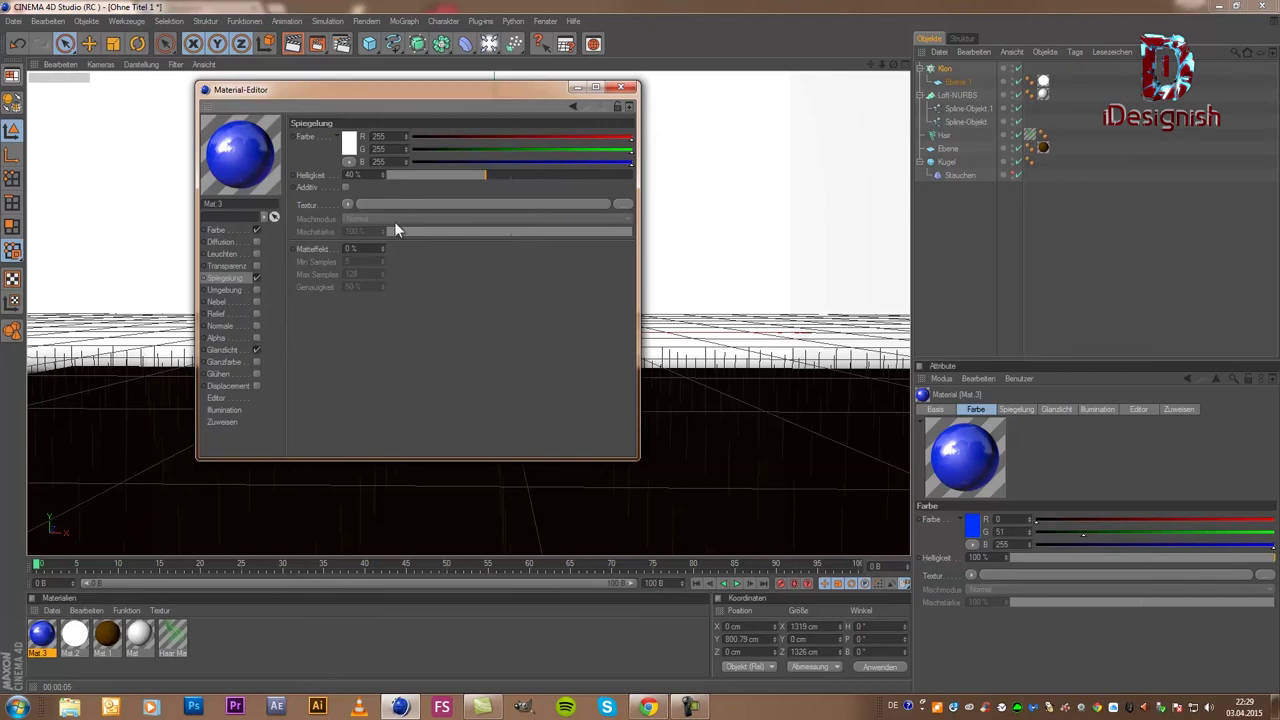
pyautogui.click(620, 87)
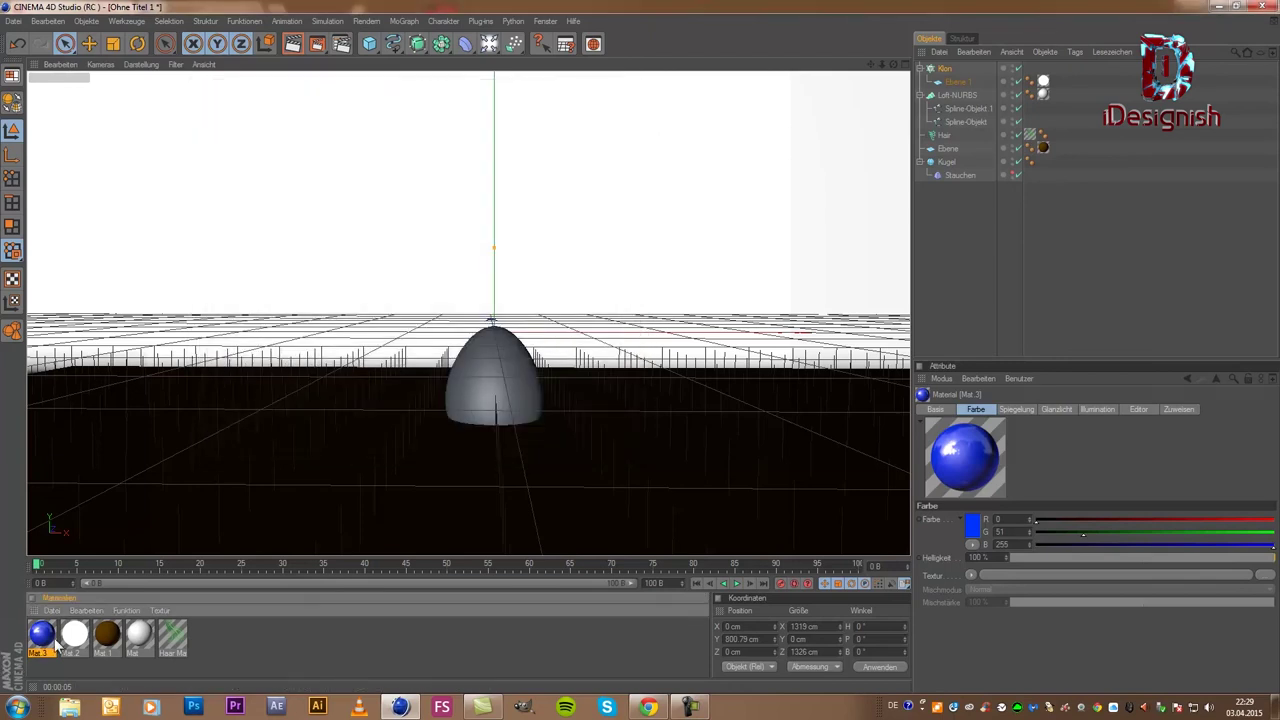
# Step: Drag Mat 3 onto the egg and undo an accidental paste of the cloner
pyautogui.moveTo(55, 643); pyautogui.dragTo(499, 363)
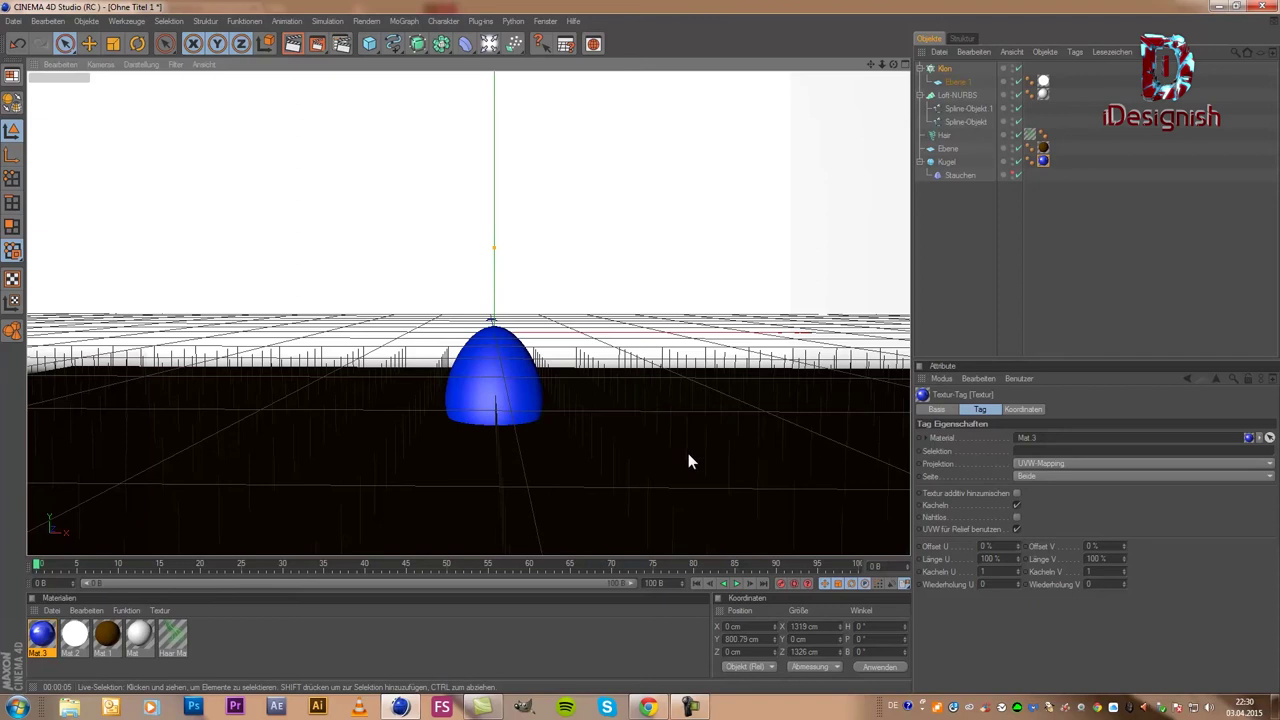
pyautogui.hotkey('ctrl', 'v')
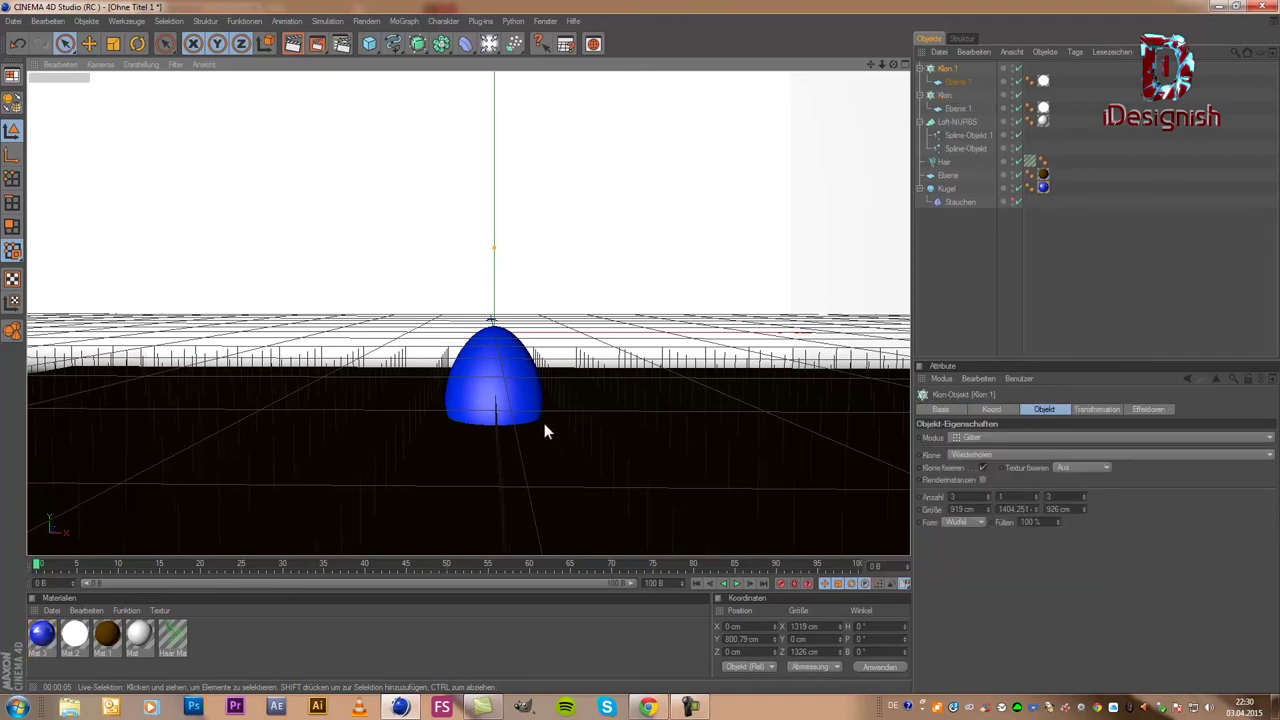
pyautogui.hotkey('ctrl', 'z')
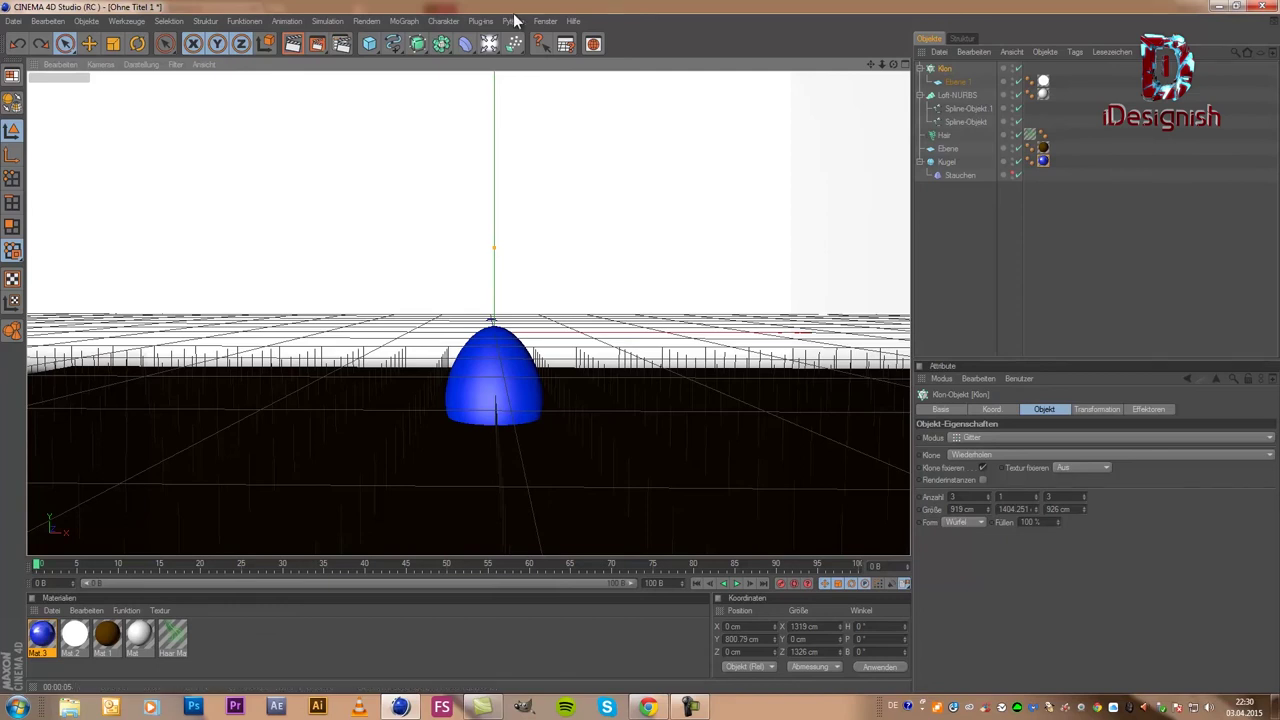
# Step: Duplicate the blue egg as Kugel 1 and move it right to about X 273.7 cm
pyautogui.click(948, 162)
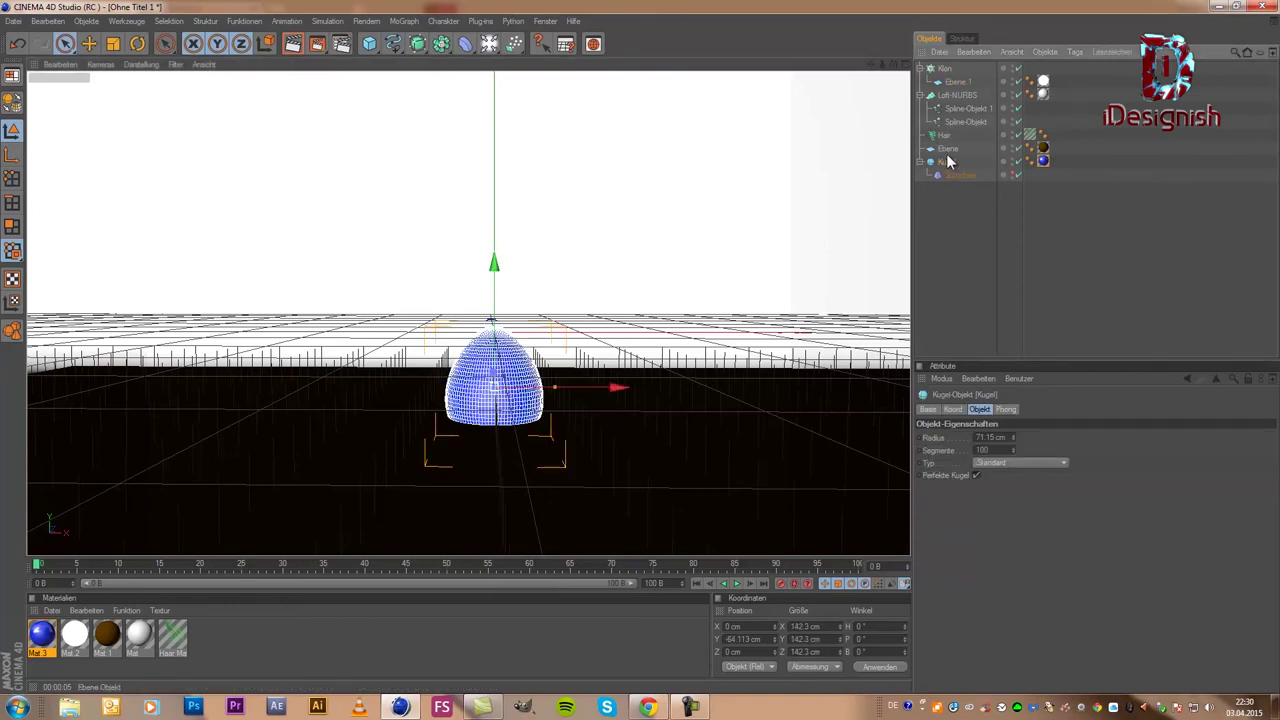
pyautogui.hotkey('ctrl', 'c')
pyautogui.hotkey('ctrl', 'v')
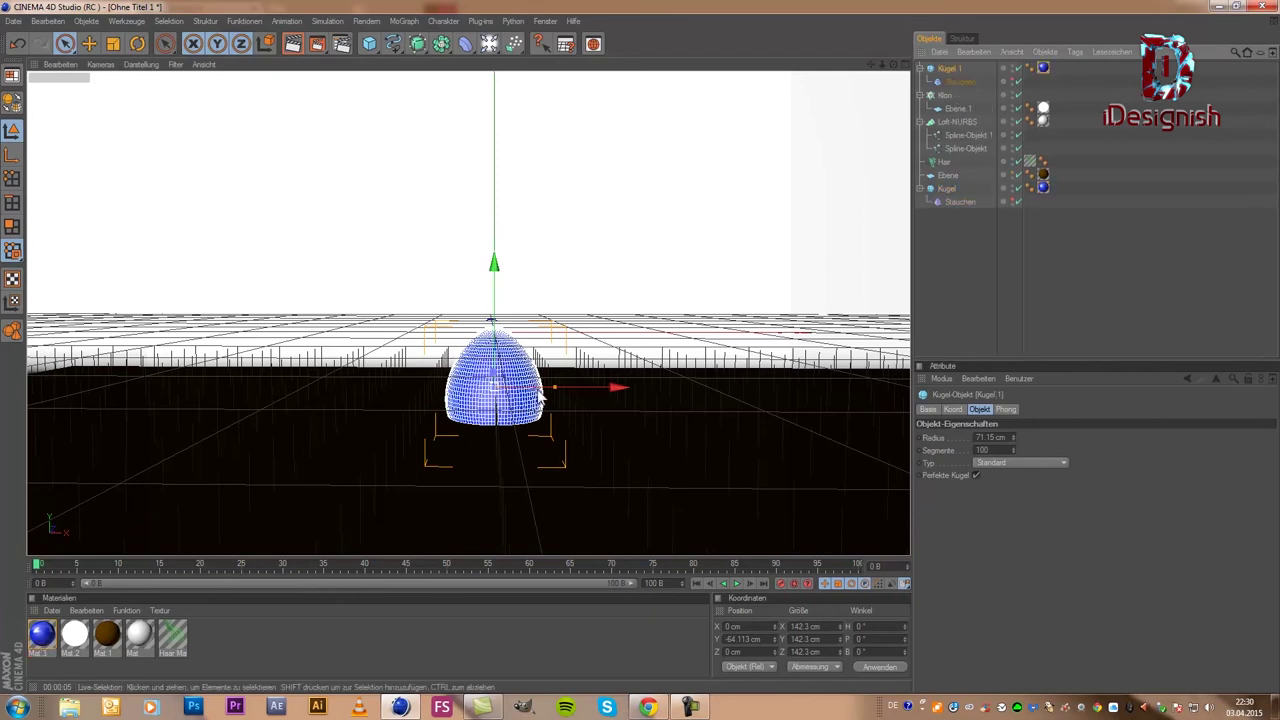
pyautogui.moveTo(592, 386); pyautogui.dragTo(842, 388)
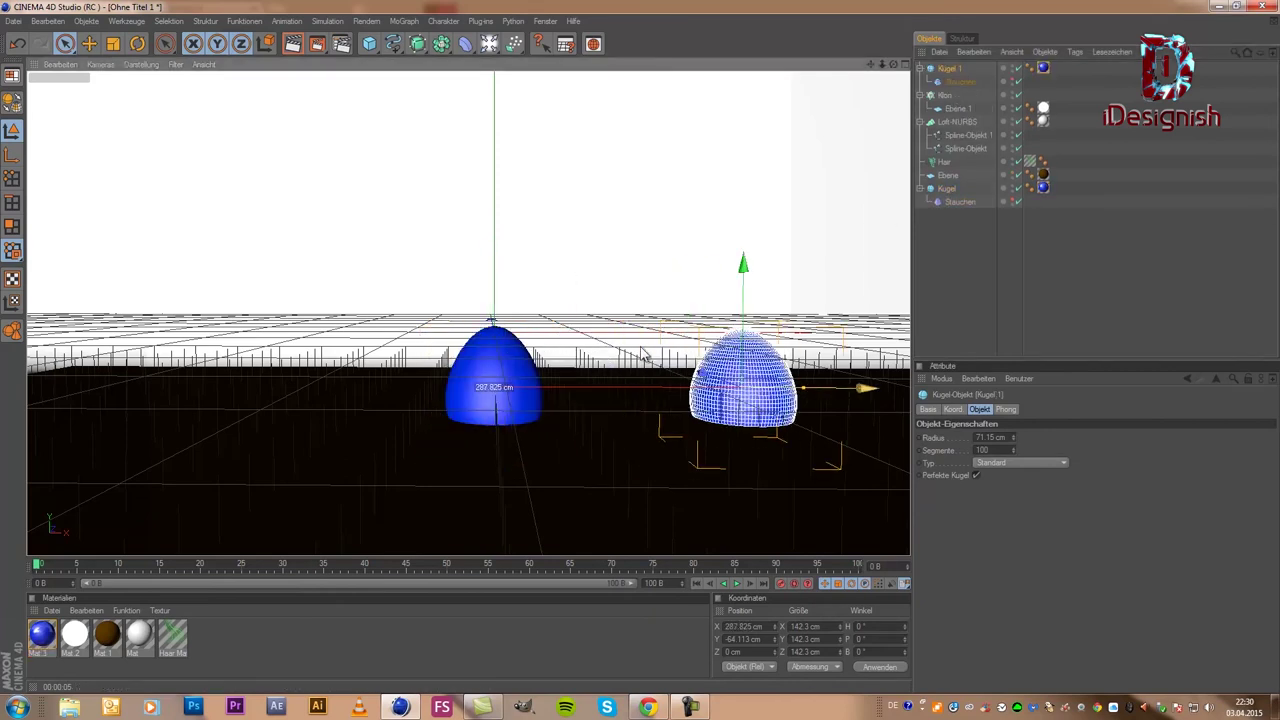
pyautogui.moveTo(645, 356); pyautogui.dragTo(577, 386)
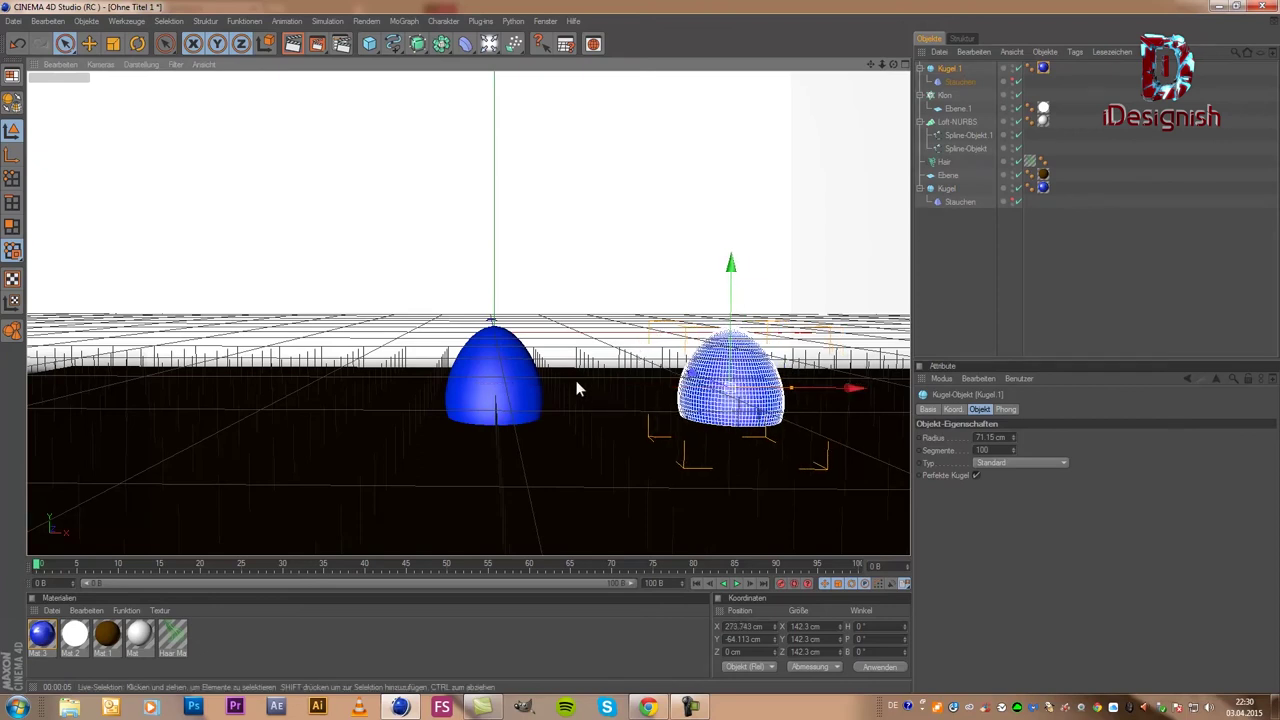
pyautogui.click(113, 44)
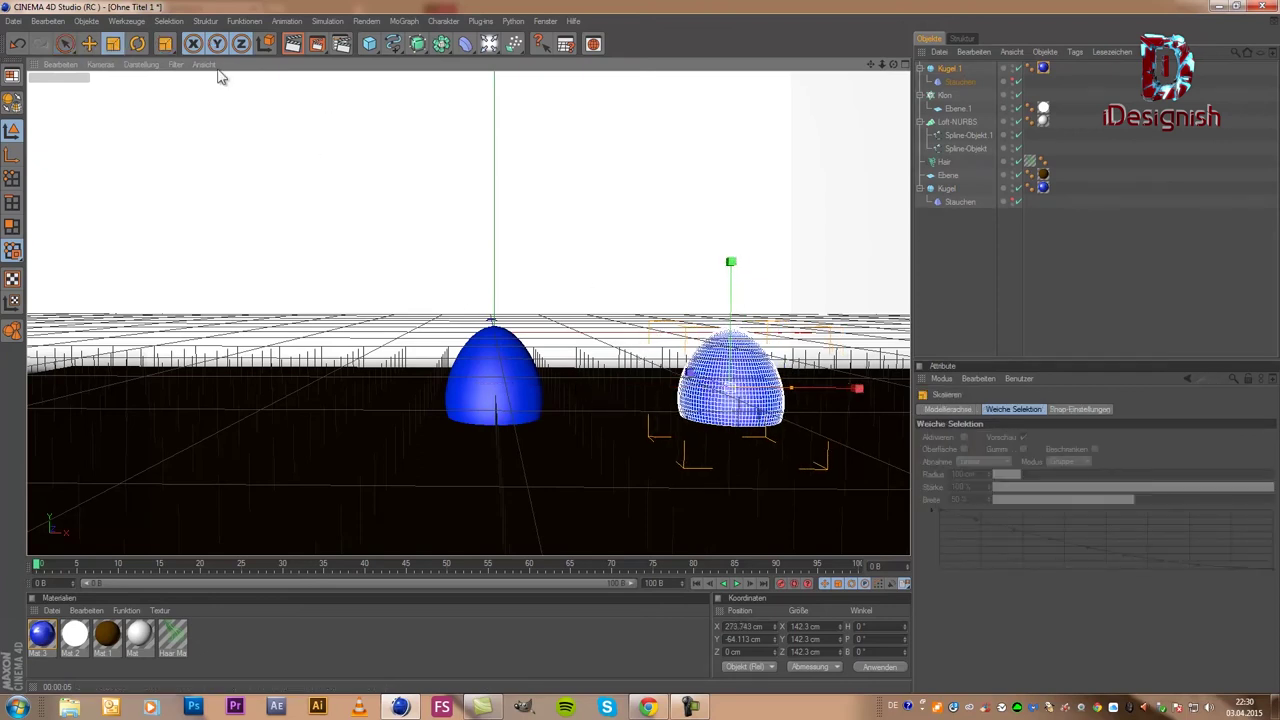
# Step: Rotate Kugel 1 so it leans sideways at a B angle of about 40°
pyautogui.click(138, 44)
pyautogui.moveTo(762, 400)
pyautogui.mouseDown()
pyautogui.moveTo(767, 341)
pyautogui.moveTo(741, 390)
pyautogui.mouseUp()
pyautogui.moveTo(699, 443)
pyautogui.mouseDown()
pyautogui.moveTo(679, 400)
pyautogui.moveTo(764, 437)
pyautogui.mouseUp()
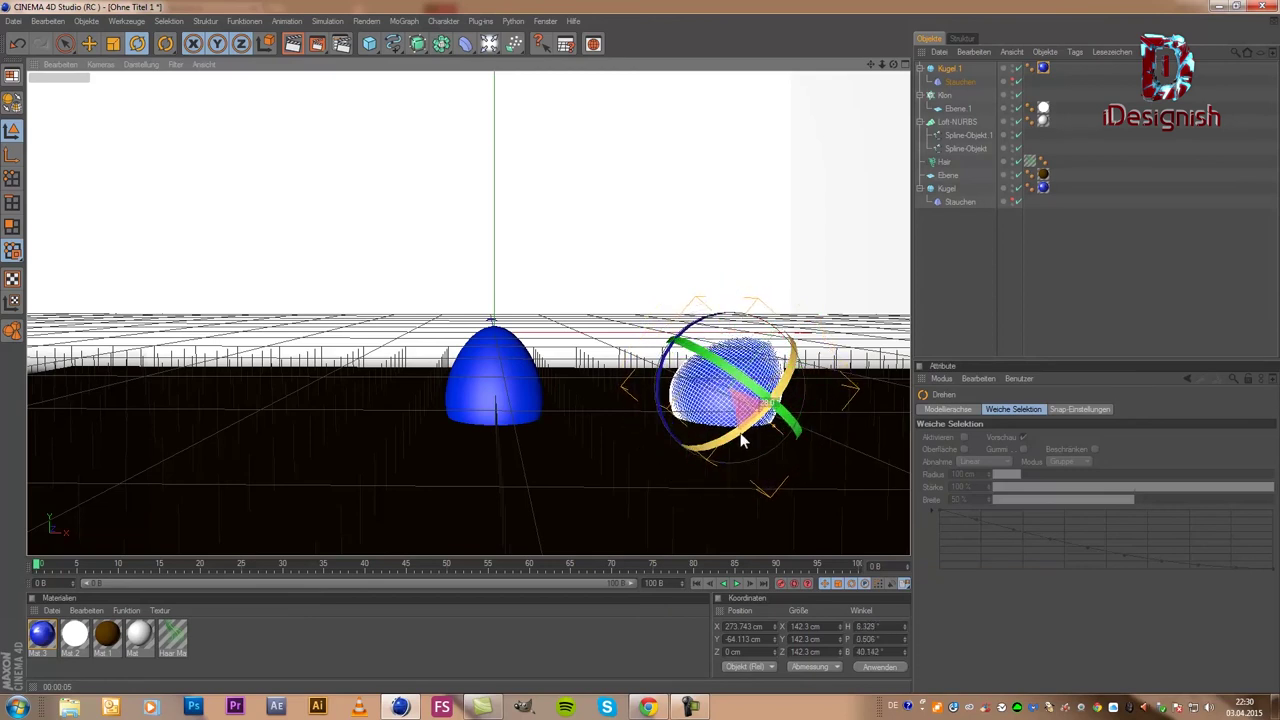
pyautogui.click(276, 656)
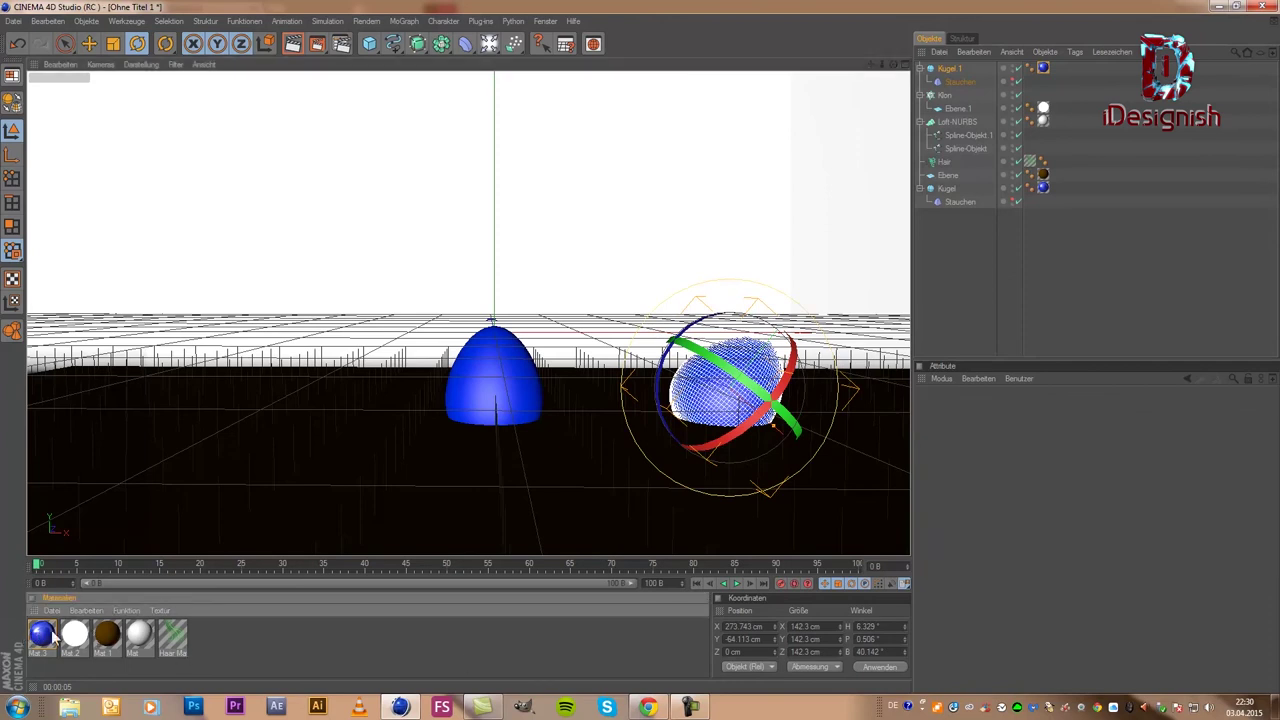
pyautogui.click(40, 634)
# Step: Duplicate Mat 3 and load the easter-egg pattern image as its colour texture, answering Nein
pyautogui.hotkey('ctrl', 'c')
pyautogui.hotkey('ctrl', 'v')
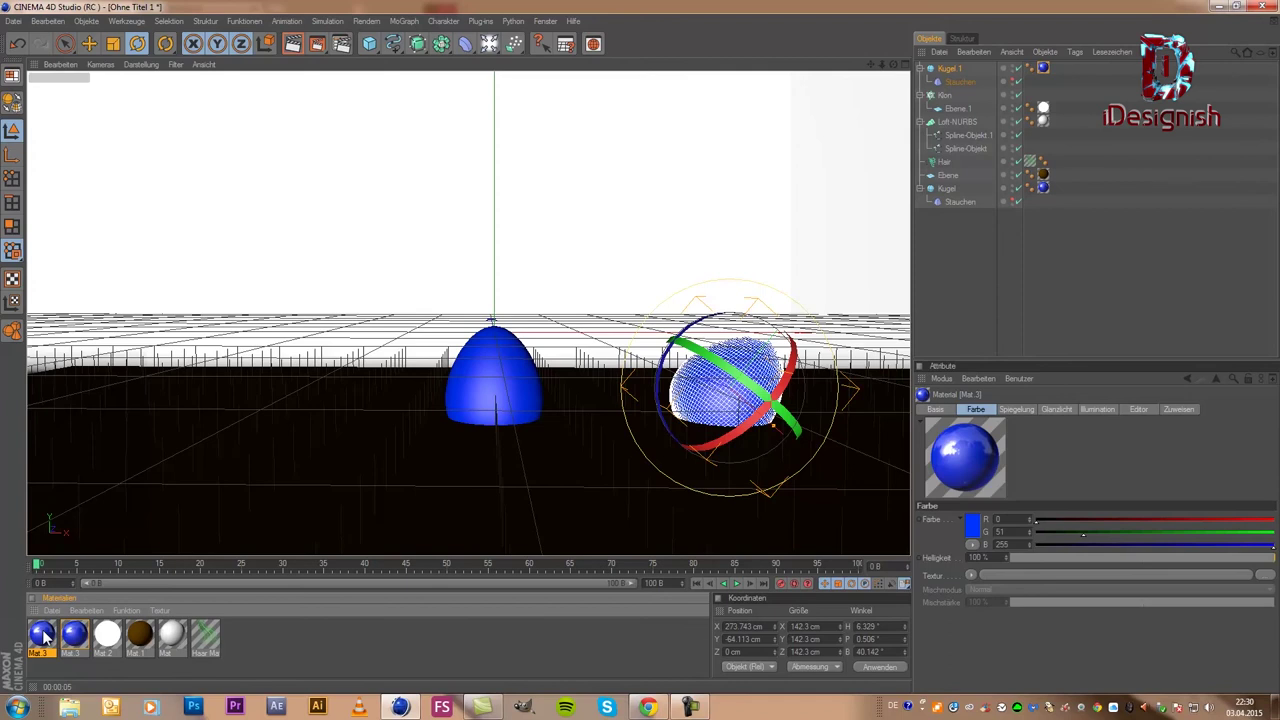
pyautogui.doubleClick(43, 635)
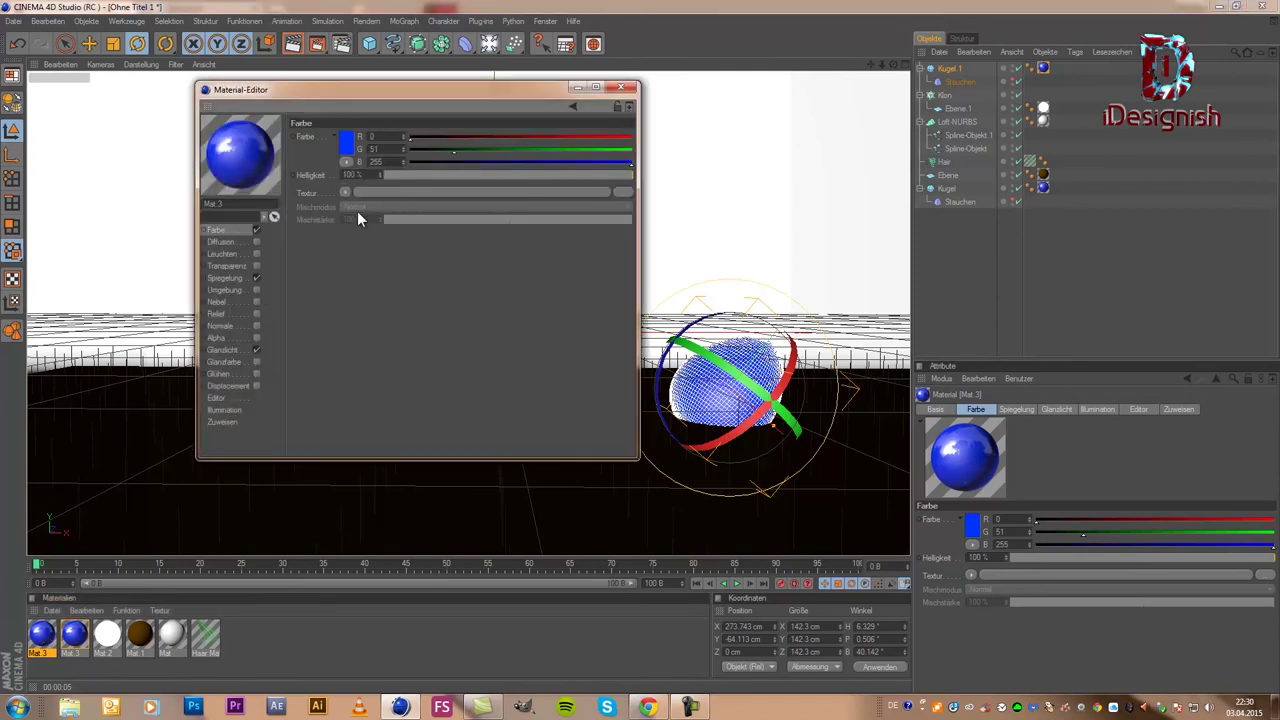
pyautogui.click(349, 194)
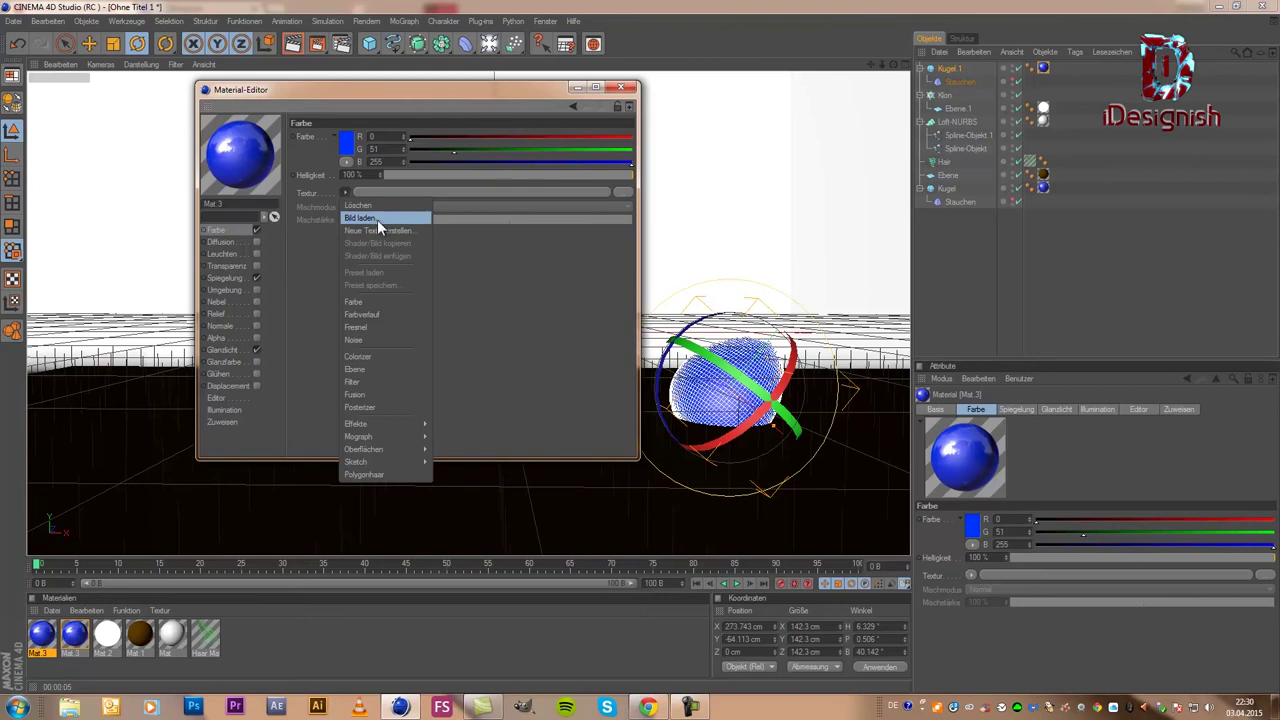
pyautogui.click(378, 222)
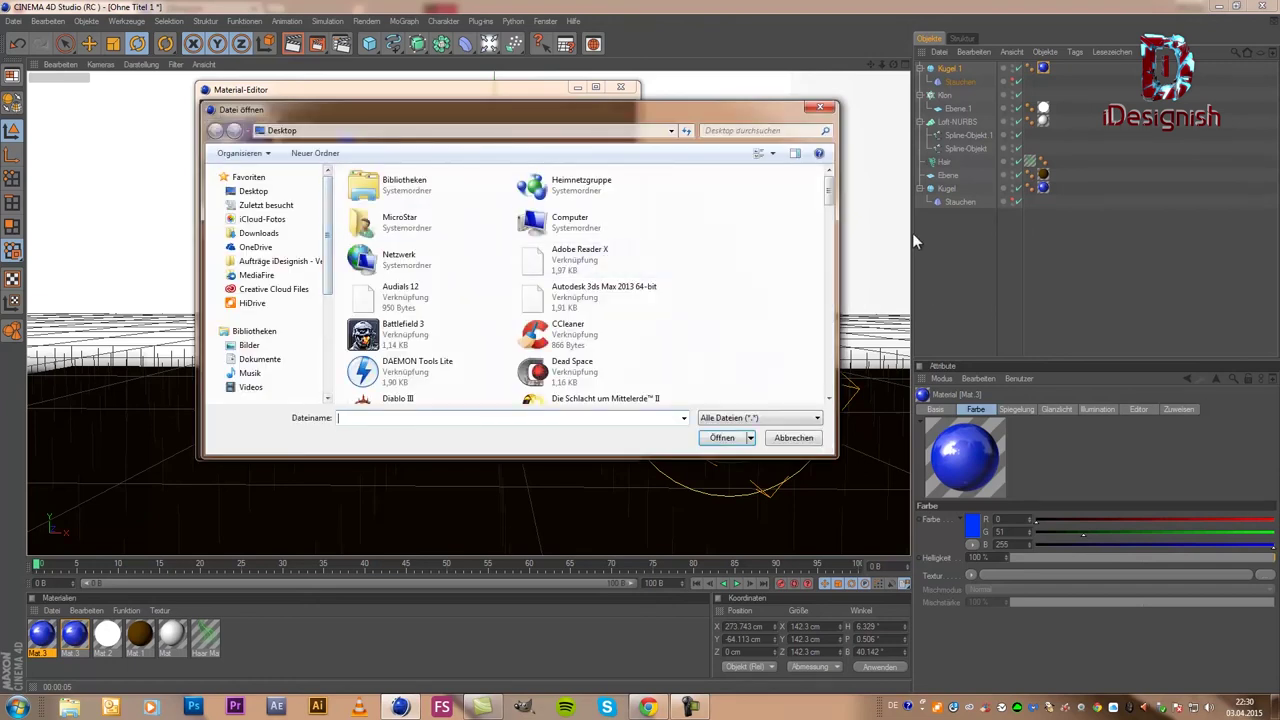
pyautogui.moveTo(831, 194)
pyautogui.mouseDown()
pyautogui.moveTo(800, 388)
pyautogui.moveTo(799, 327)
pyautogui.mouseUp()
pyautogui.doubleClick(620, 323)
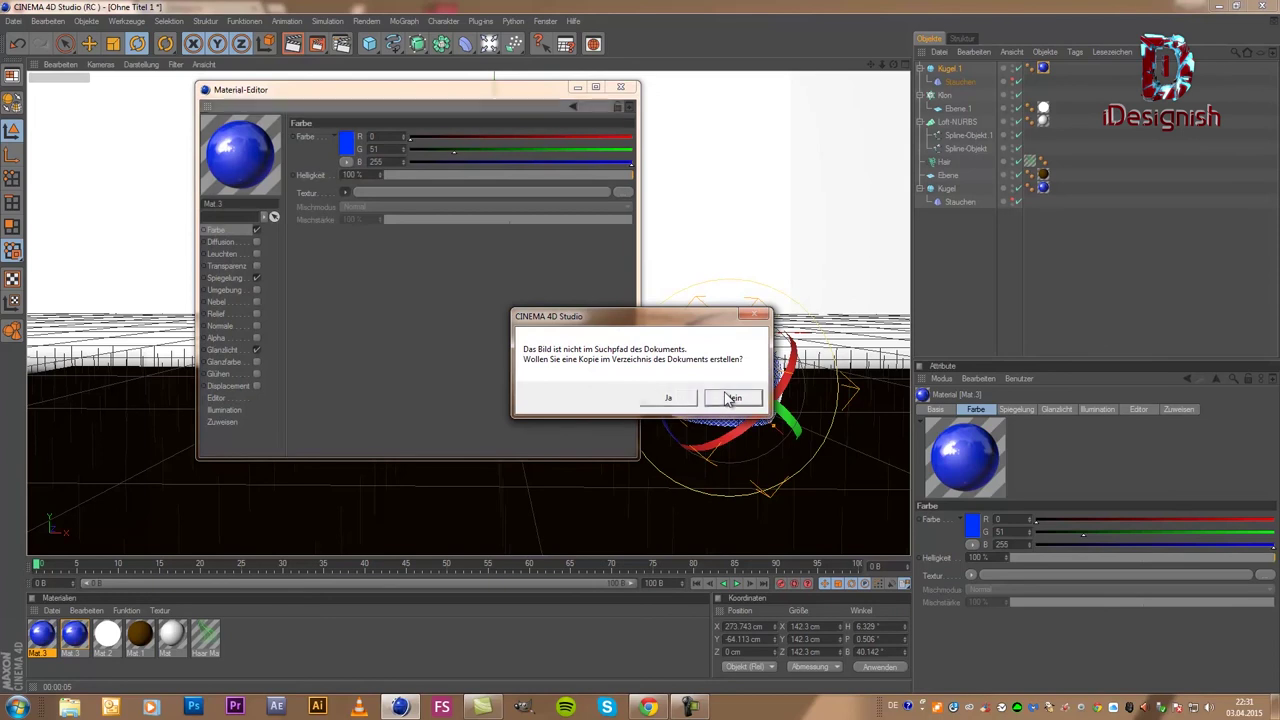
pyautogui.click(731, 399)
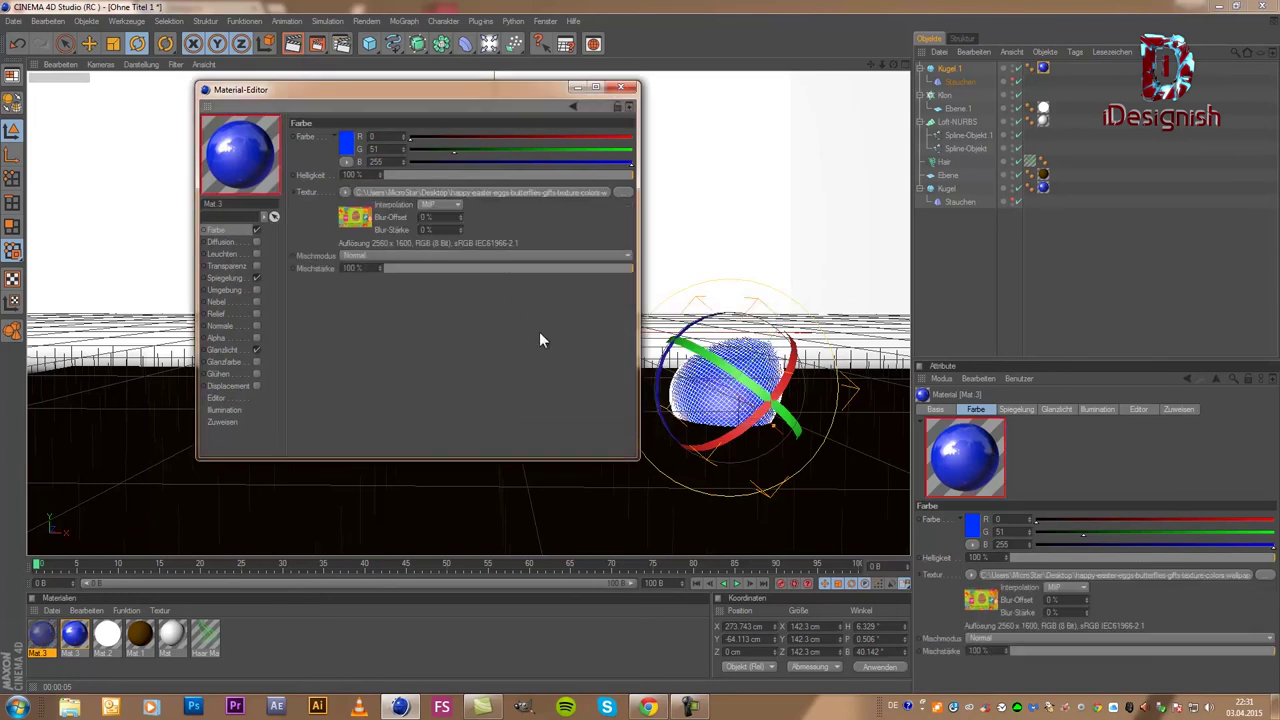
# Step: Drag the patterned material onto the tilted right egg, Kugel 1
pyautogui.click(624, 87)
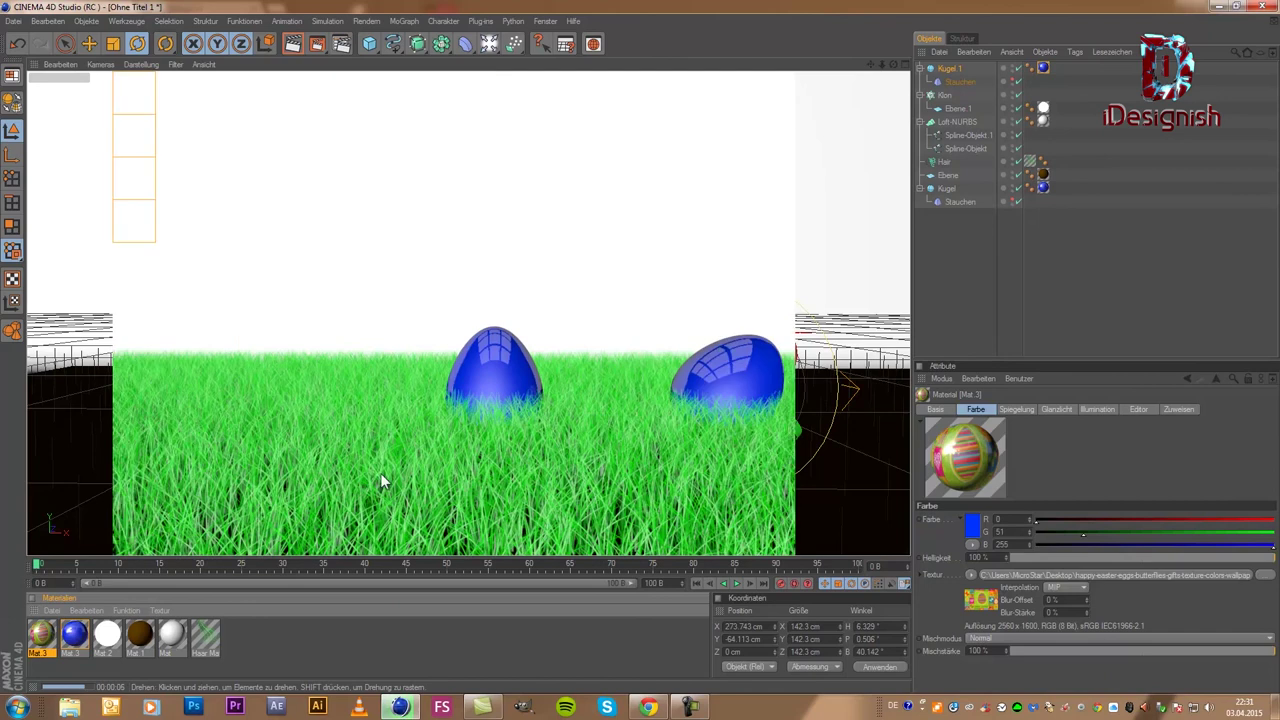
pyautogui.click(744, 357)
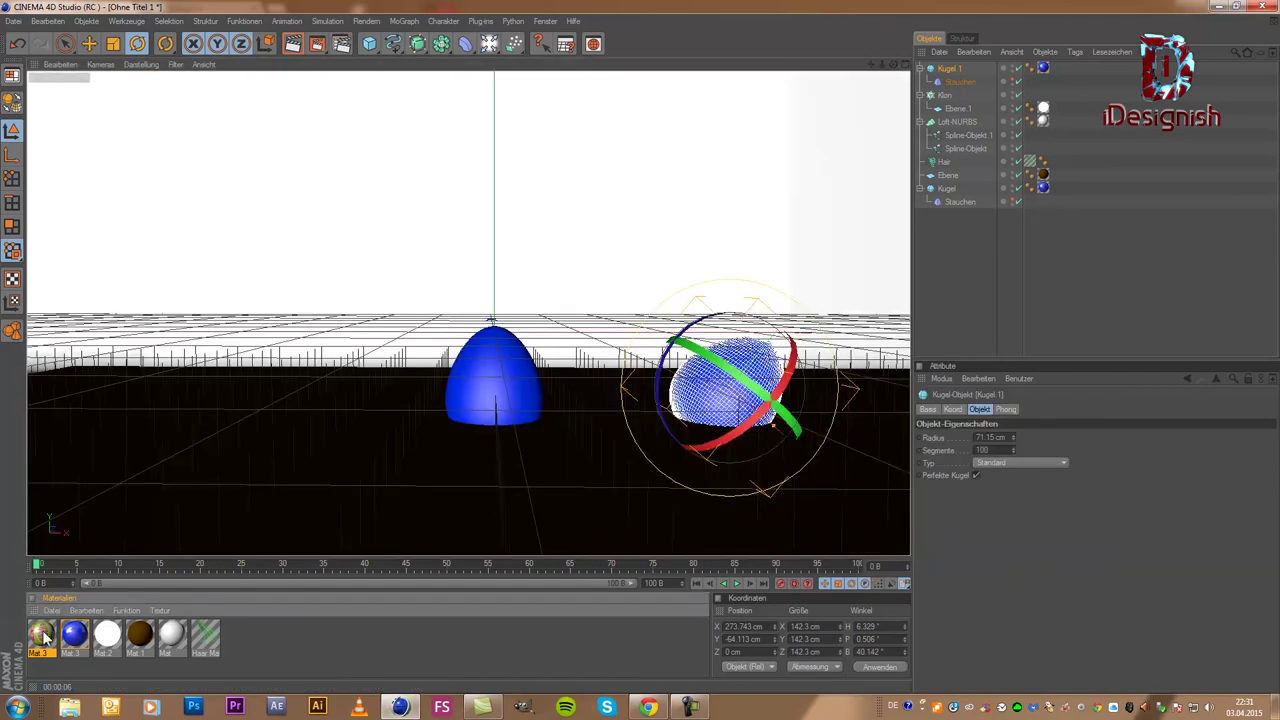
pyautogui.moveTo(474, 650); pyautogui.dragTo(710, 418)
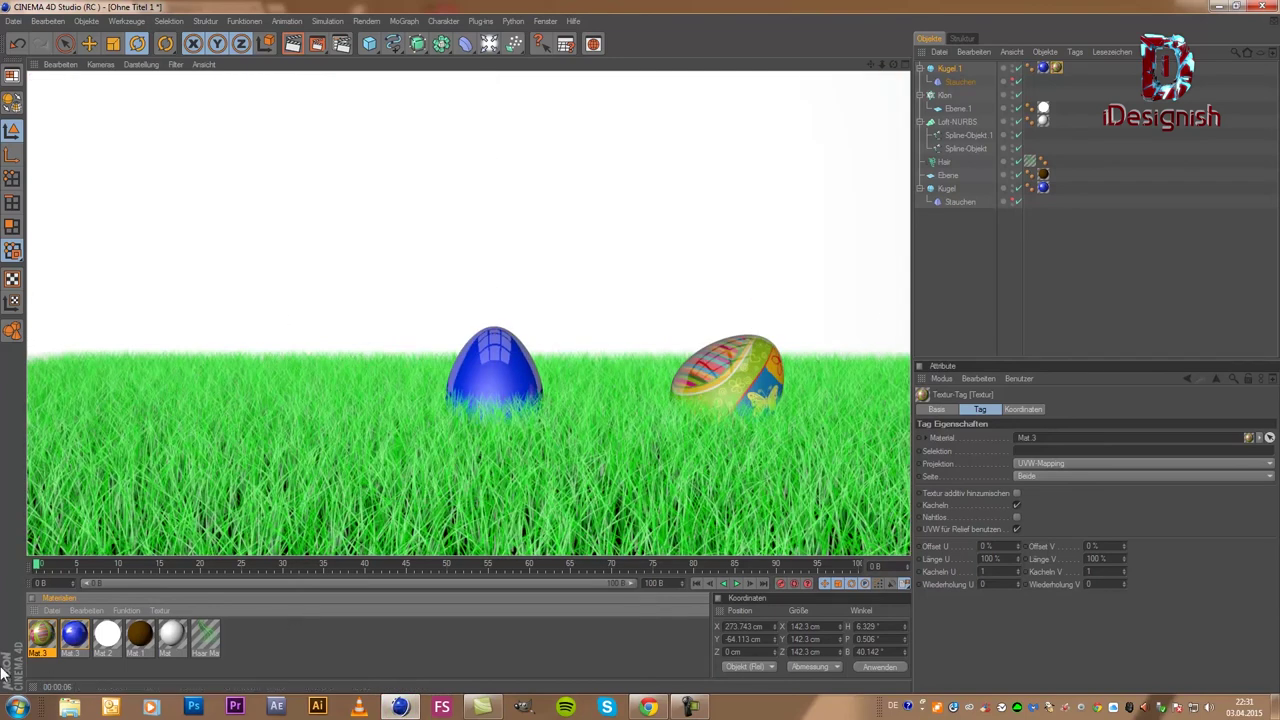
# Step: Give the patterned material's Spiegelung a white colour at 20% Helligkeit
pyautogui.doubleClick(41, 637)
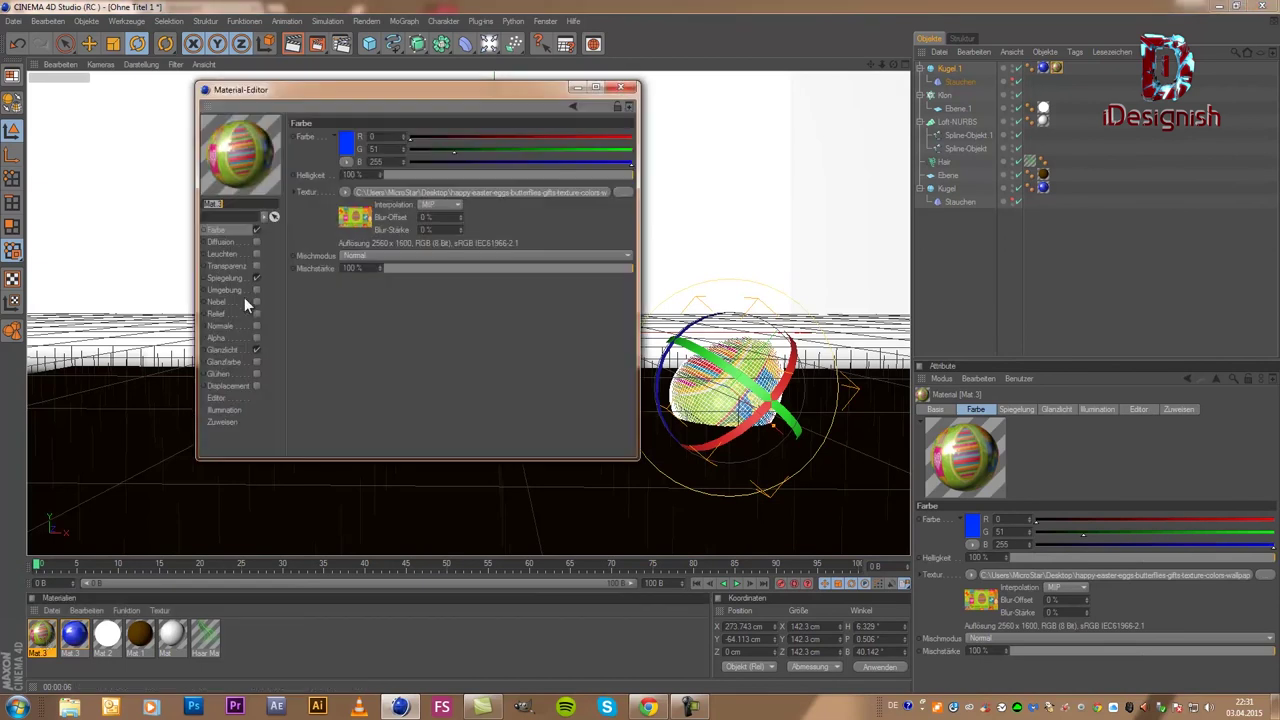
pyautogui.click(238, 279)
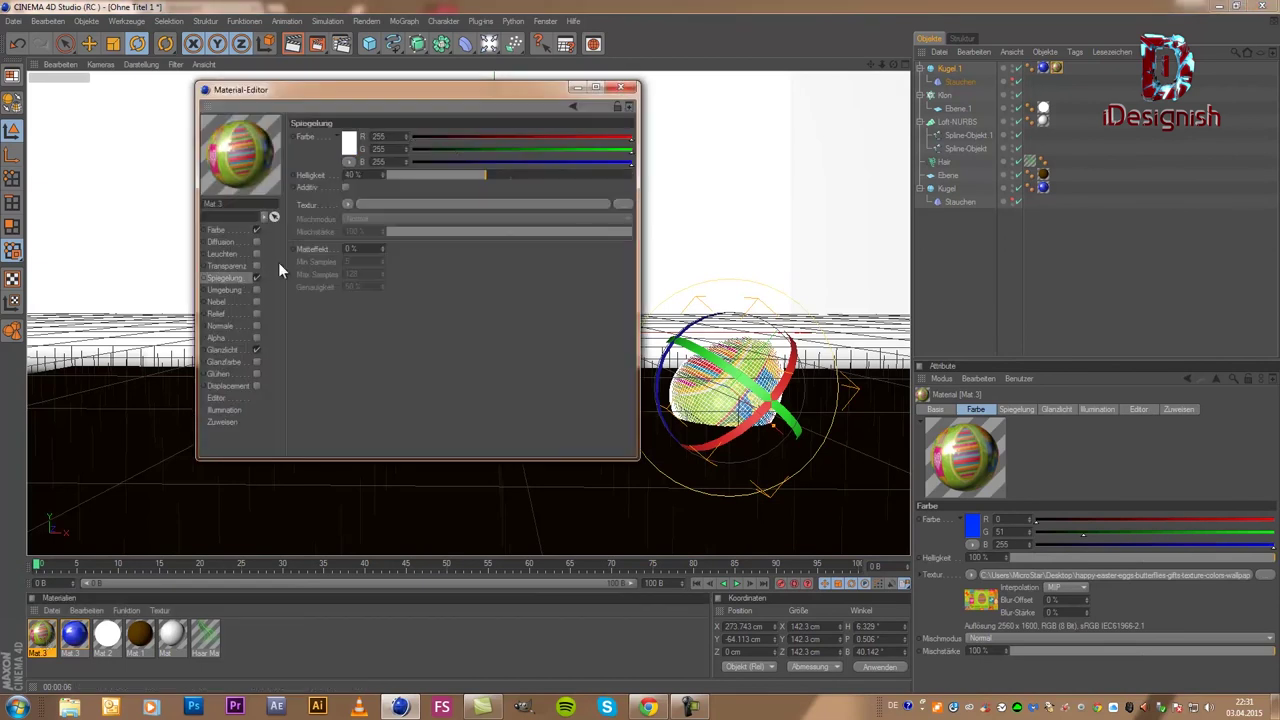
pyautogui.click(431, 178)
pyautogui.moveTo(511, 164); pyautogui.dragTo(532, 160)
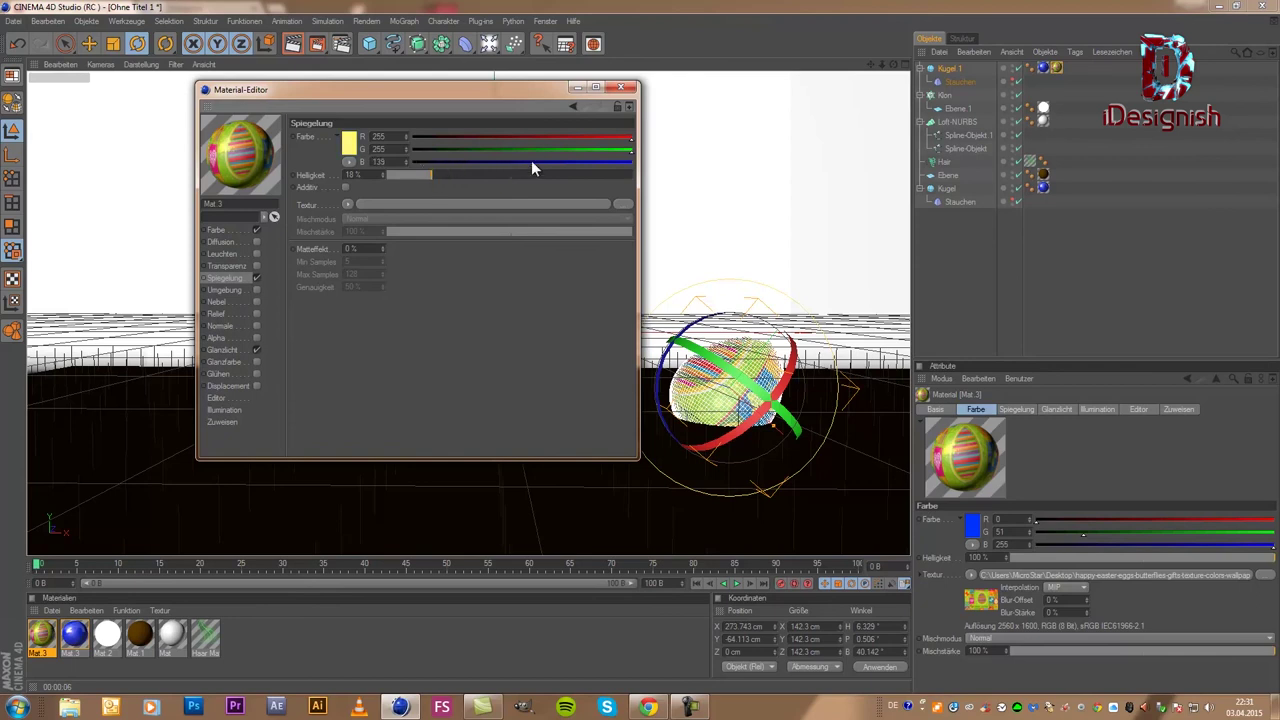
pyautogui.click(350, 148)
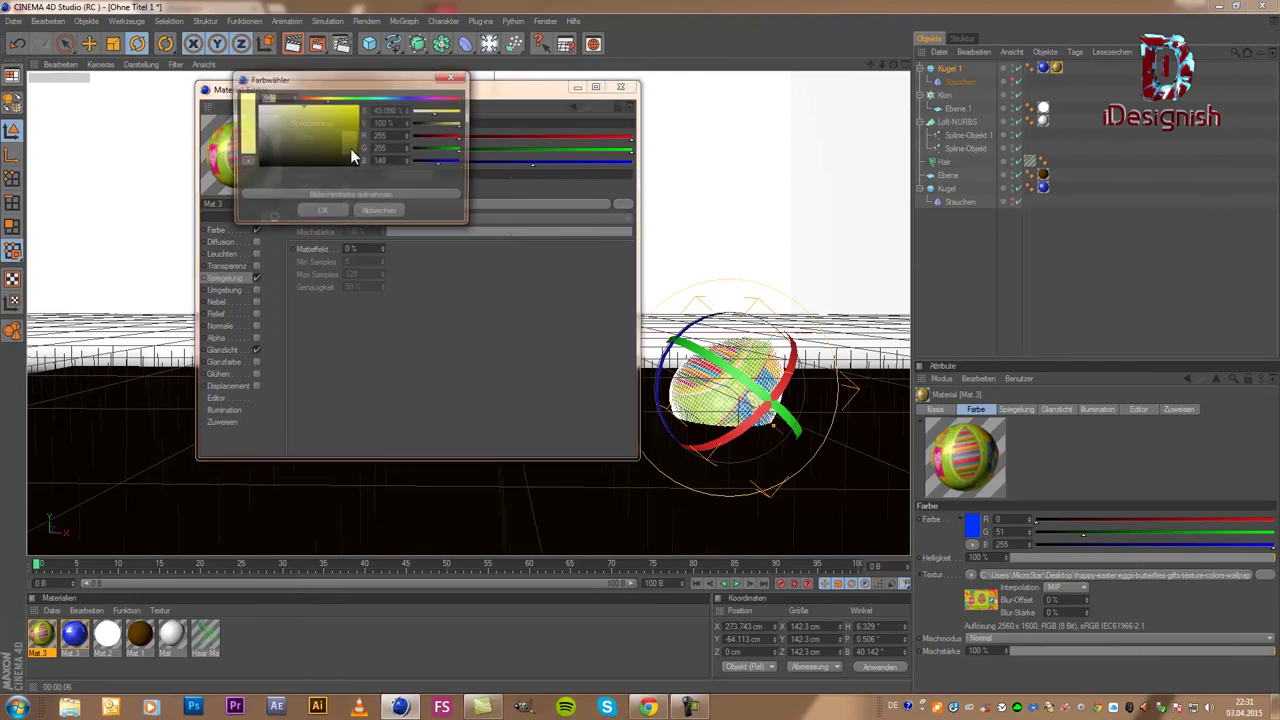
pyautogui.click(331, 209)
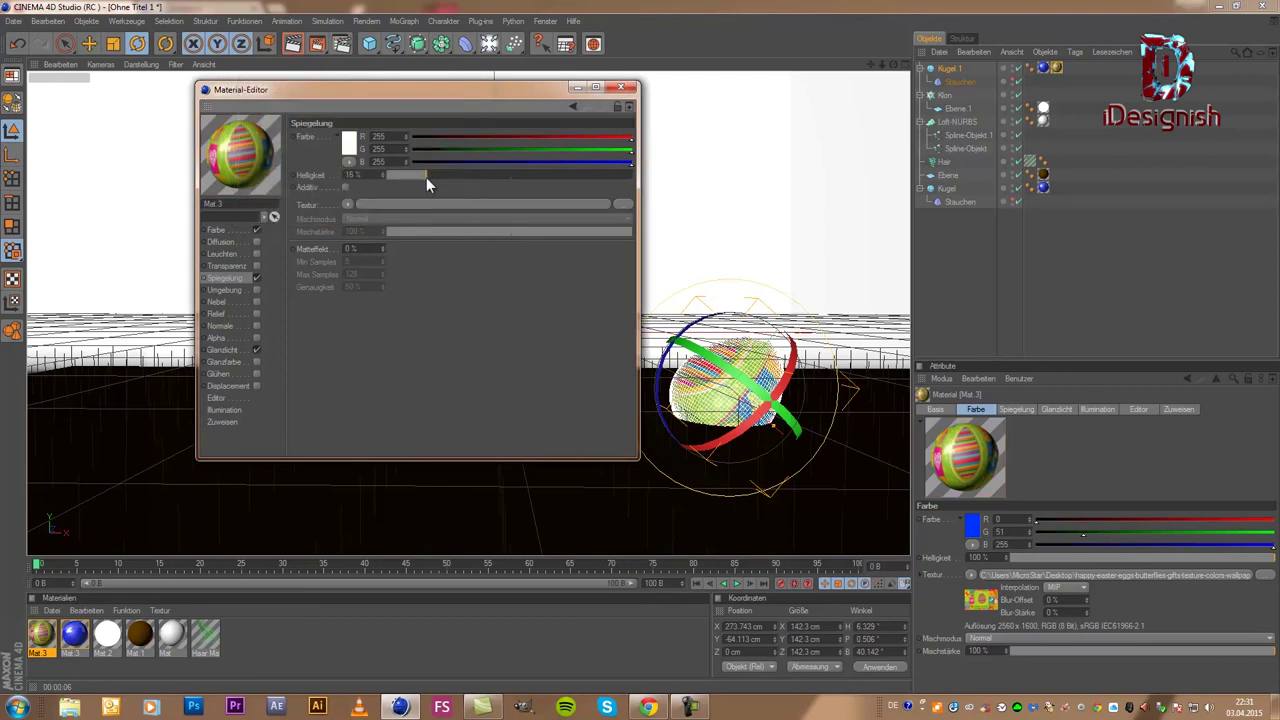
pyautogui.moveTo(434, 180); pyautogui.dragTo(436, 180)
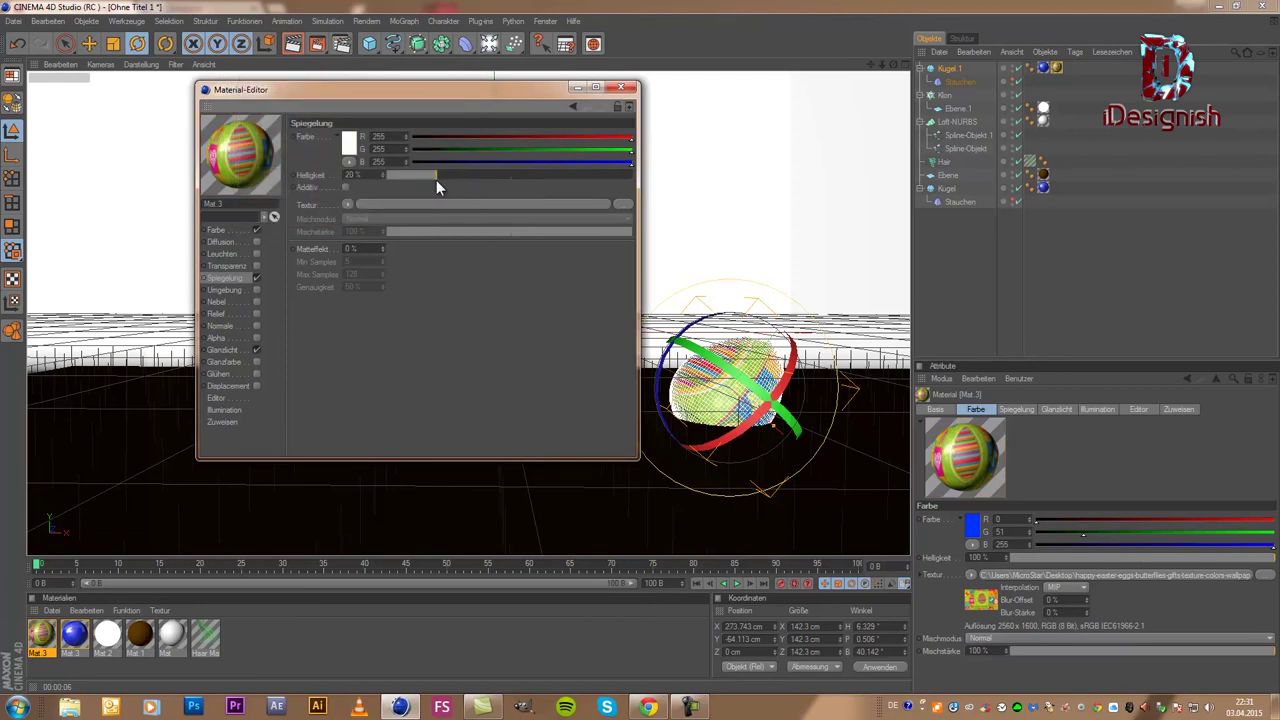
pyautogui.click(624, 89)
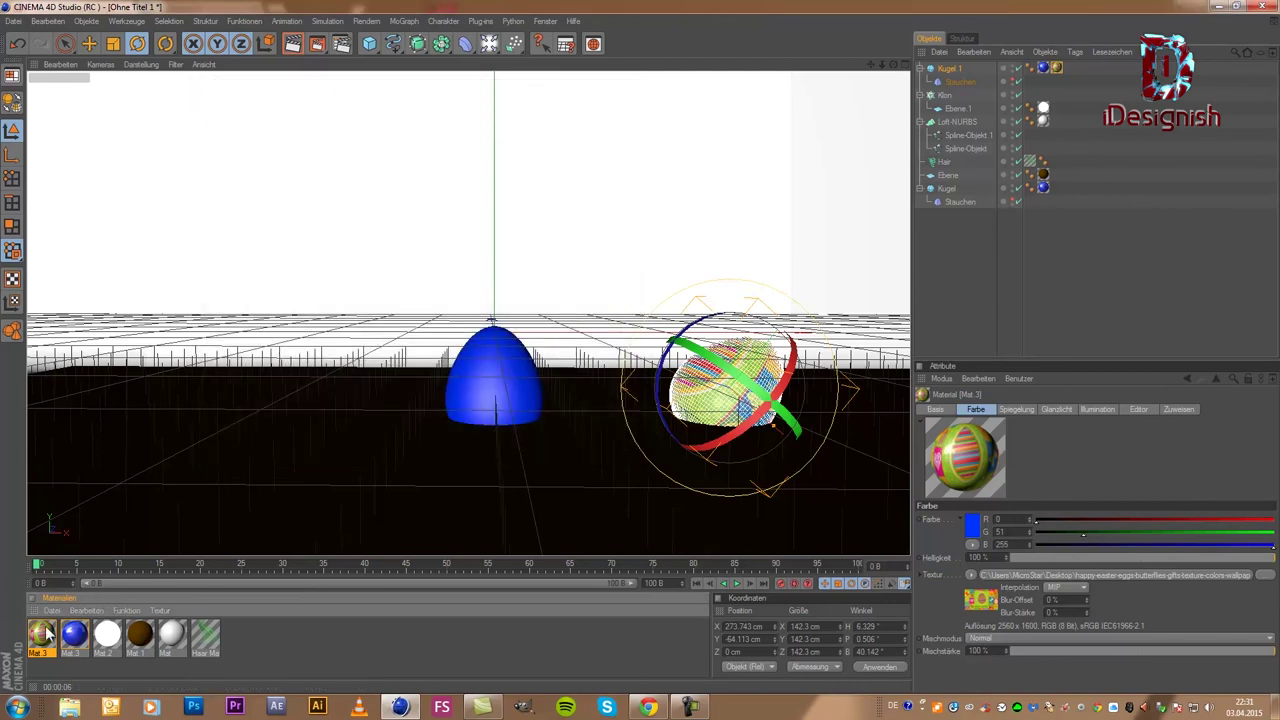
# Step: Lower the blue material's reflection brightness to 20% and render the scene
pyautogui.doubleClick(73, 636)
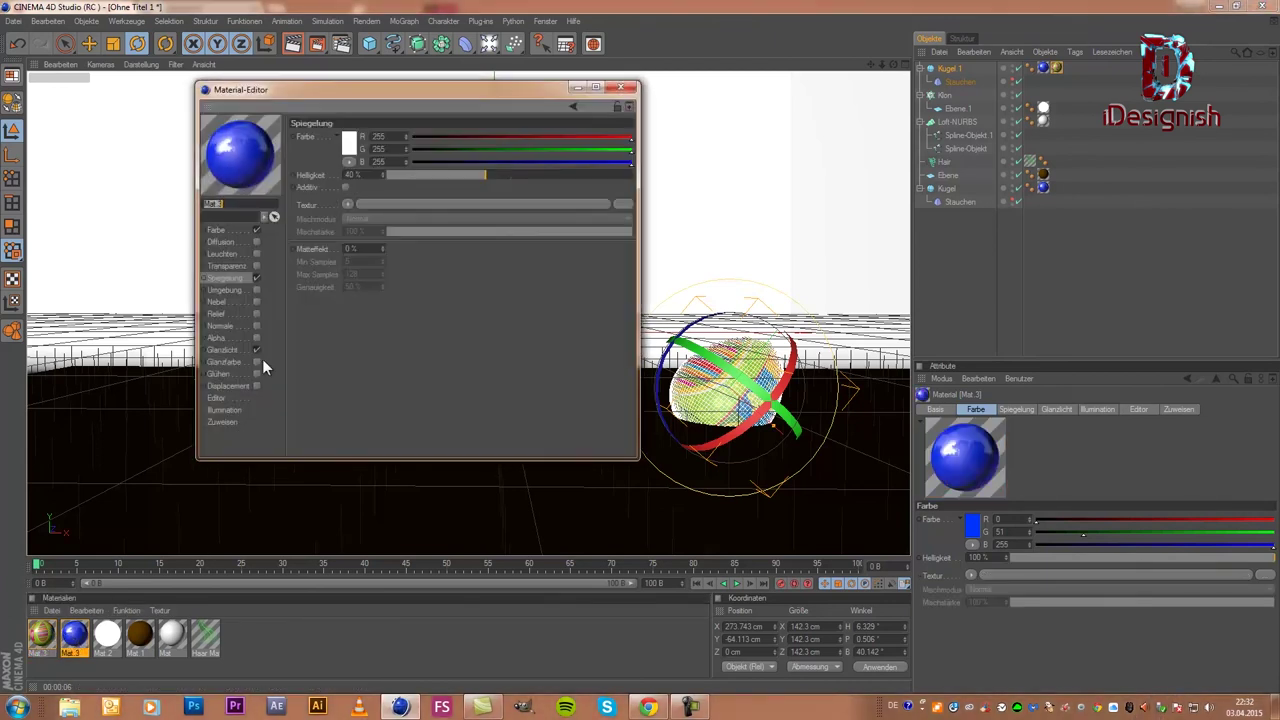
pyautogui.click(427, 179)
pyautogui.click(621, 87)
pyautogui.click(292, 43)
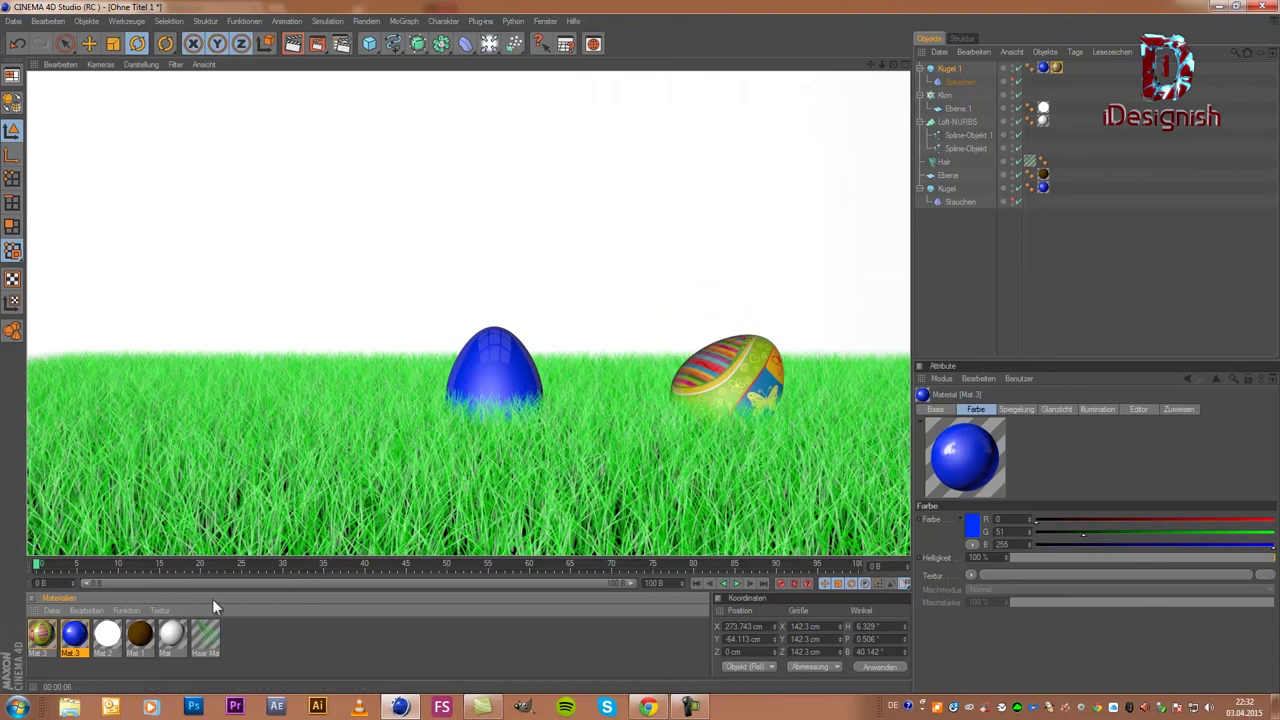
# Step: Uncheck the Spiegelung channel on the blue material
pyautogui.doubleClick(73, 642)
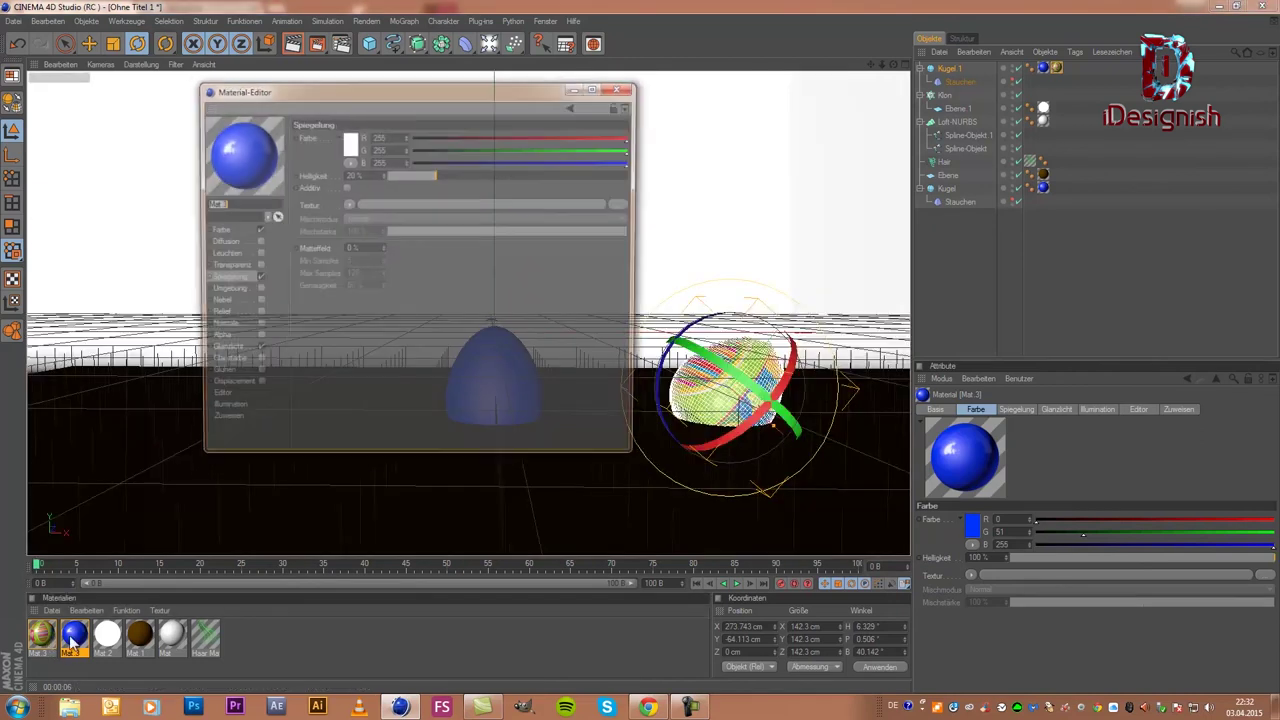
pyautogui.click(256, 277)
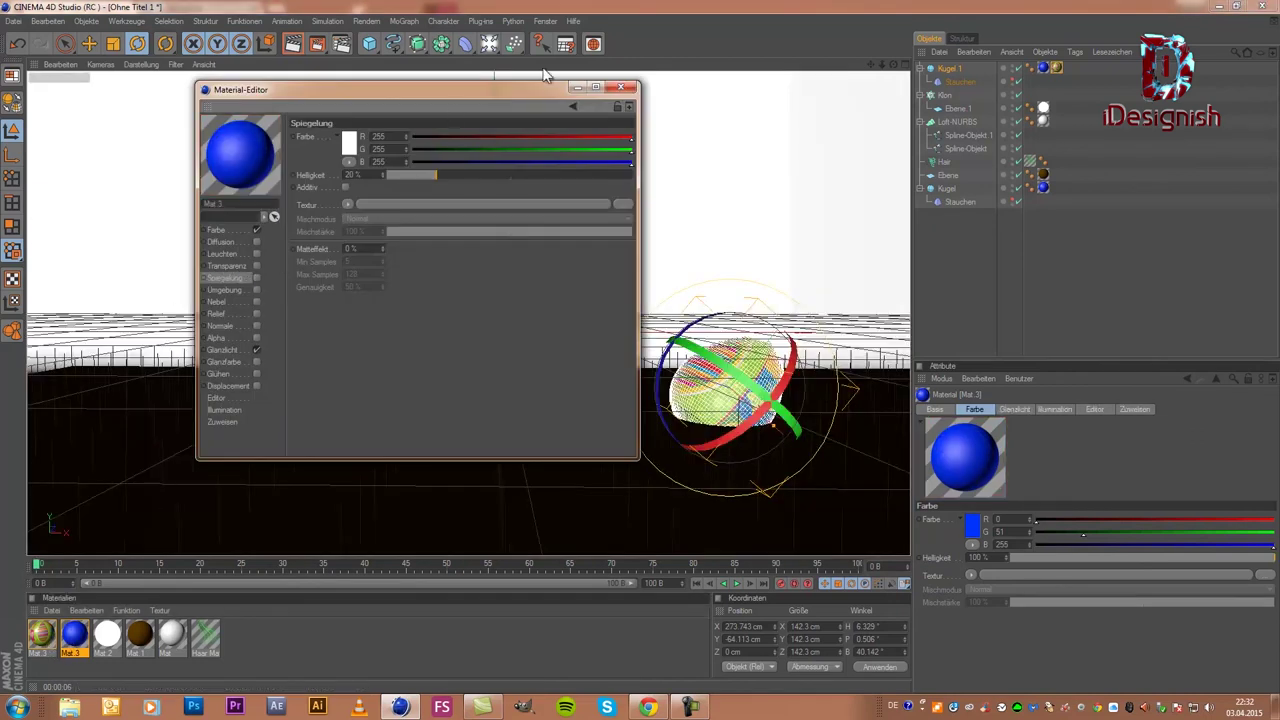
pyautogui.click(621, 87)
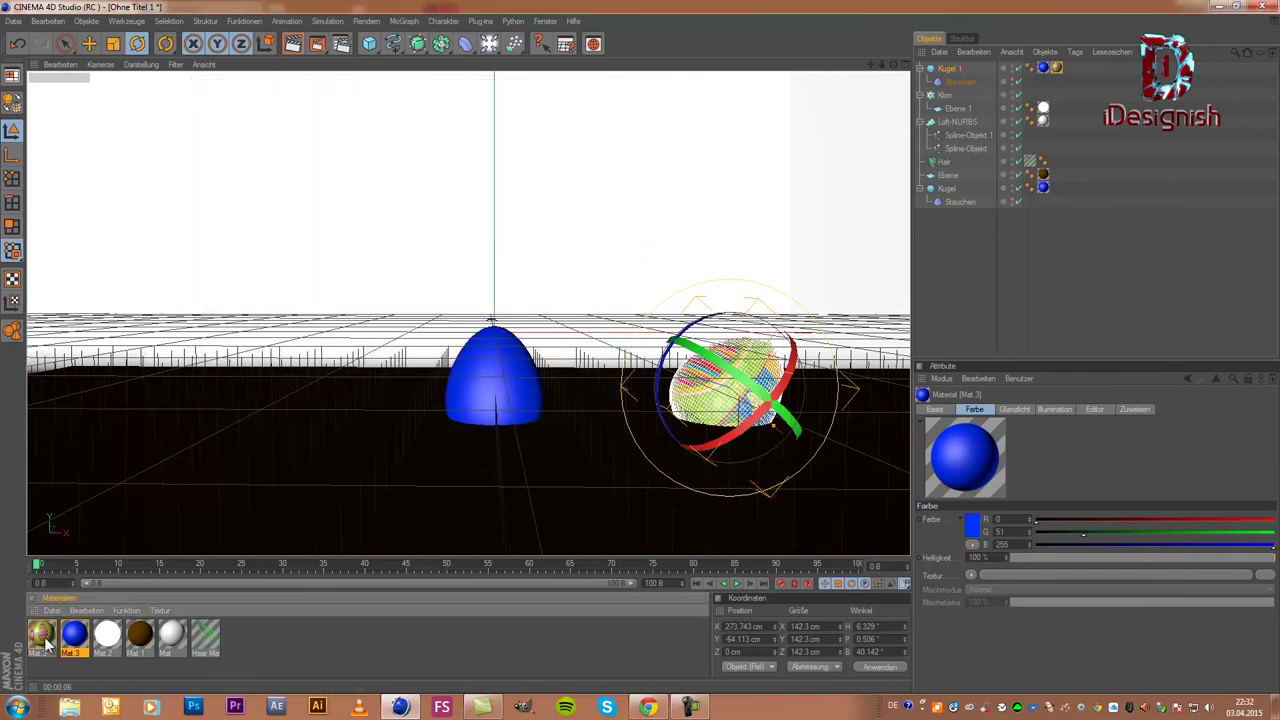
# Step: Uncheck the Spiegelung channel on the patterned easter-egg material
pyautogui.doubleClick(73, 635)
pyautogui.click(256, 277)
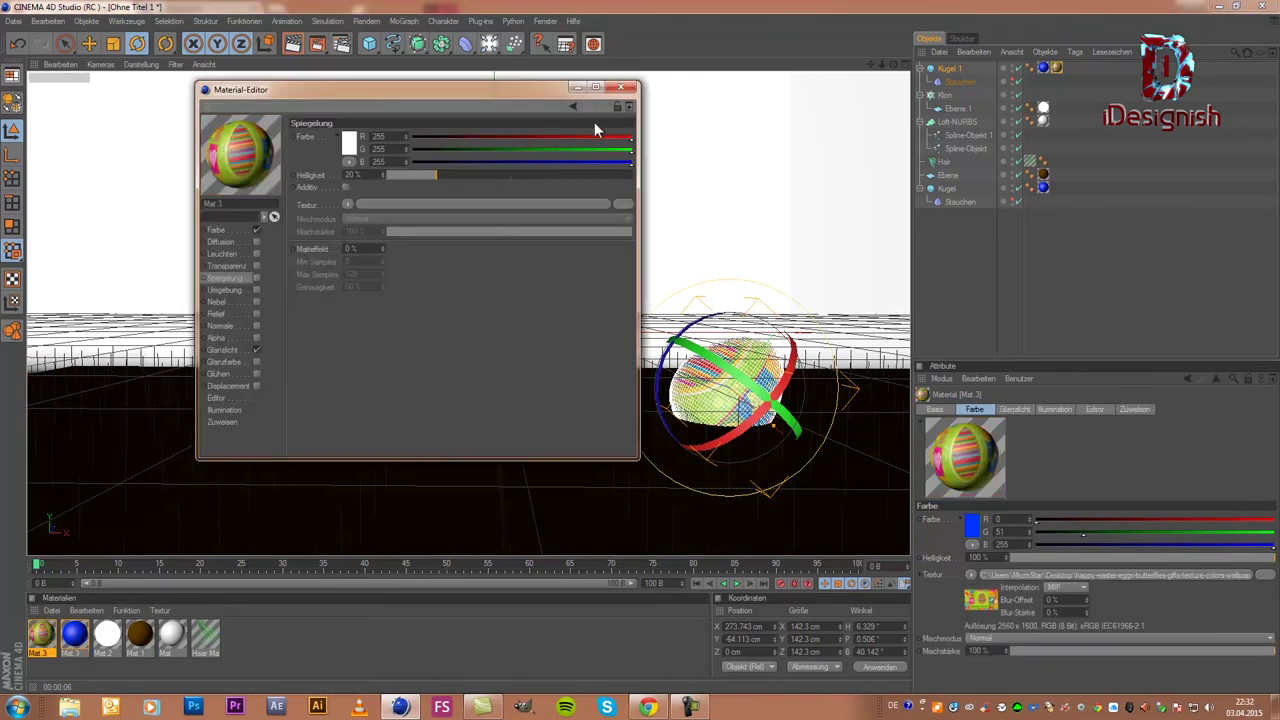
pyautogui.moveTo(556, 95); pyautogui.dragTo(558, 97)
pyautogui.click(618, 88)
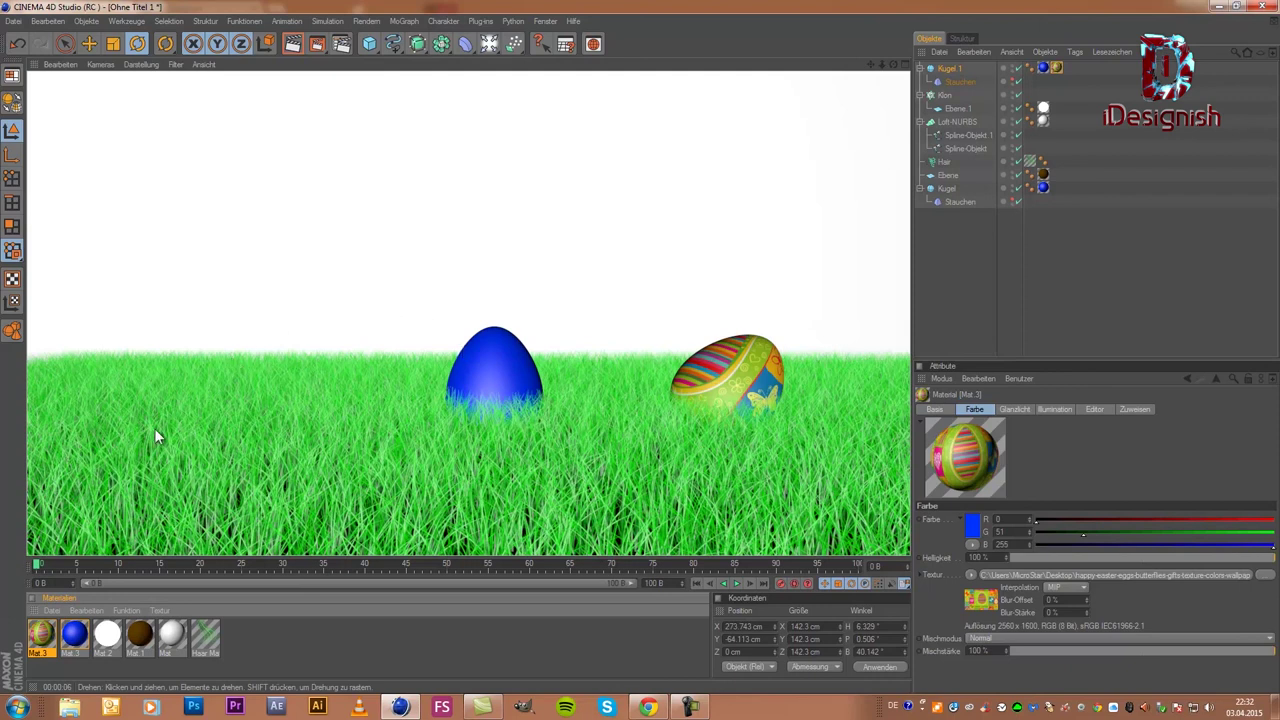
# Step: Clear the rendered preview and reselect Kugel 1, the patterned egg on the right
pyautogui.click(740, 400)
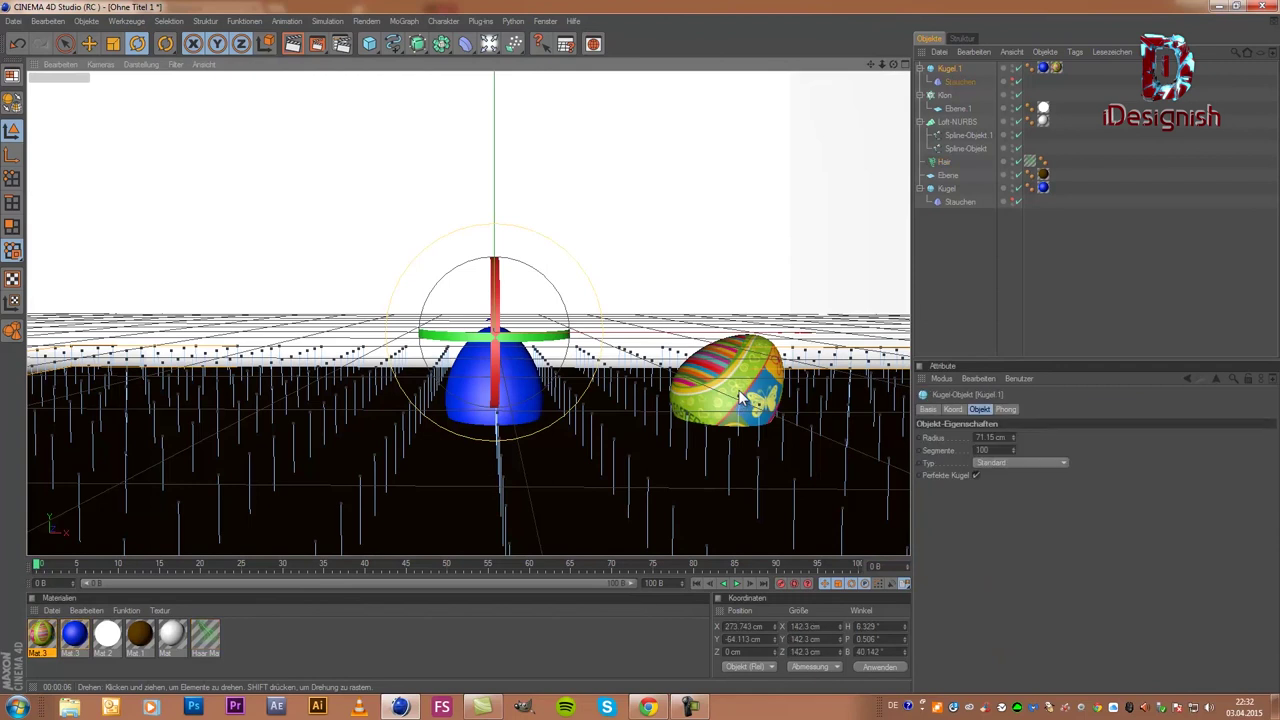
pyautogui.click(740, 400)
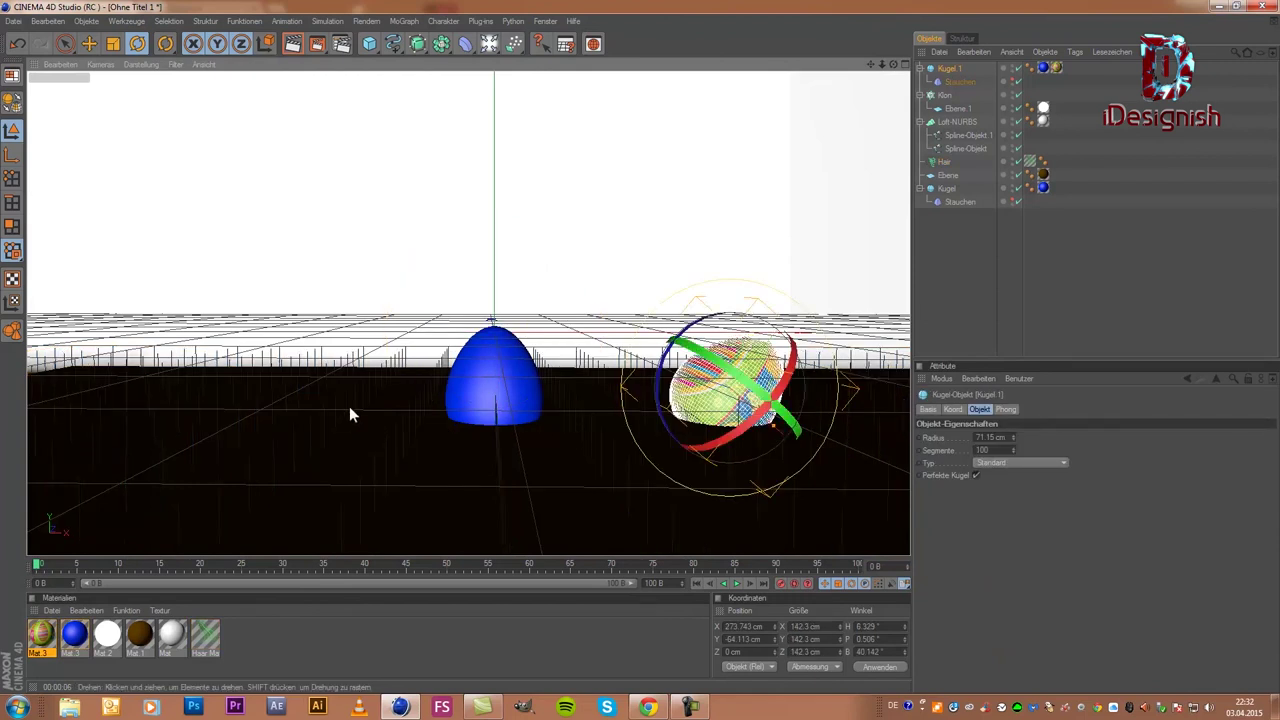